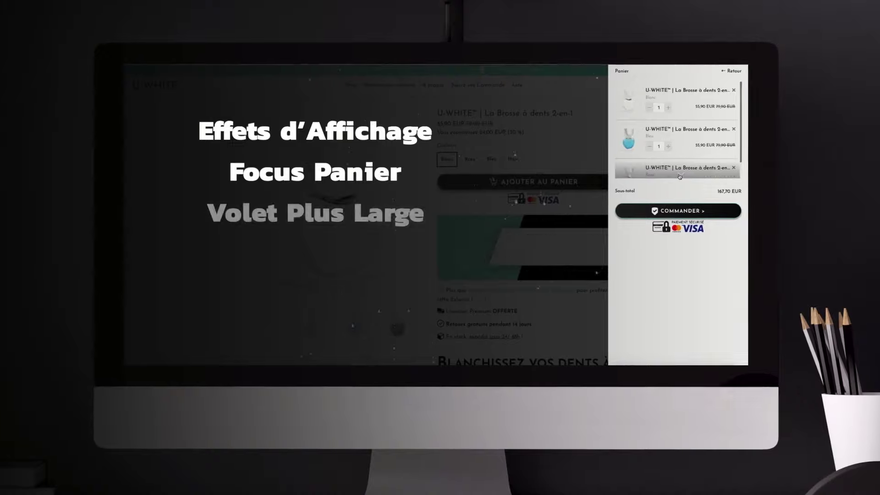
Open the Cart Slide section of Fastlane Editor's Advanced Customization and look through its display settings
{"action": "scroll", "coordinate": [679, 176], "scroll_direction": "down", "scroll_amount": 1}
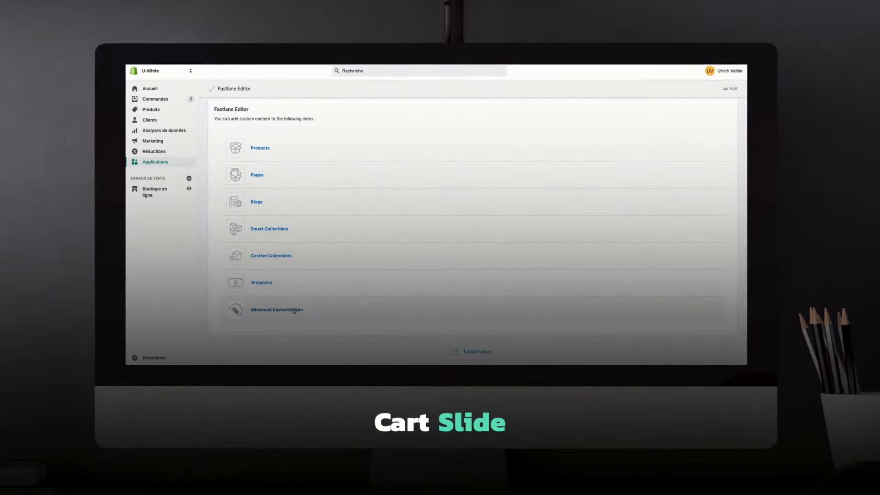
{"action": "left_click", "coordinate": [294, 311]}
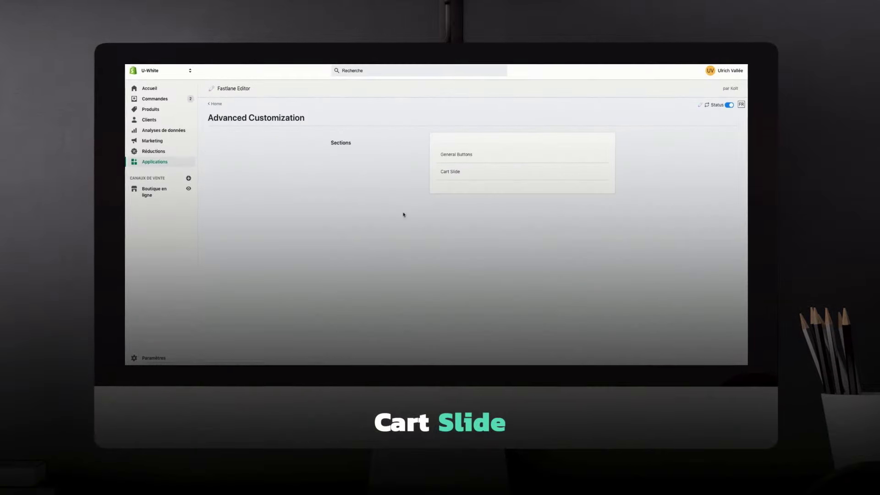
{"action": "left_click", "coordinate": [440, 172]}
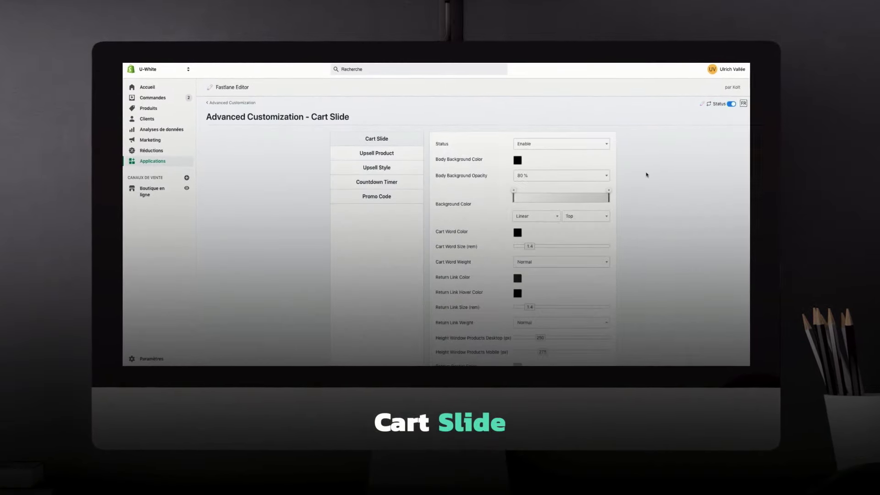
{"action": "scroll", "coordinate": [649, 174], "scroll_direction": "down", "scroll_amount": 15}
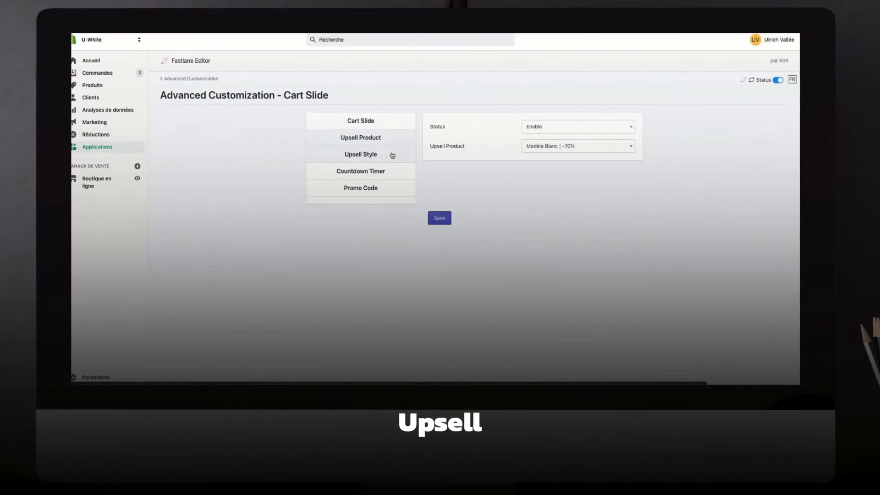
Examine the Upsell Style and Promo Code settings of the cart slide, including the coupon field in the shop's cart
{"action": "left_click", "coordinate": [392, 153]}
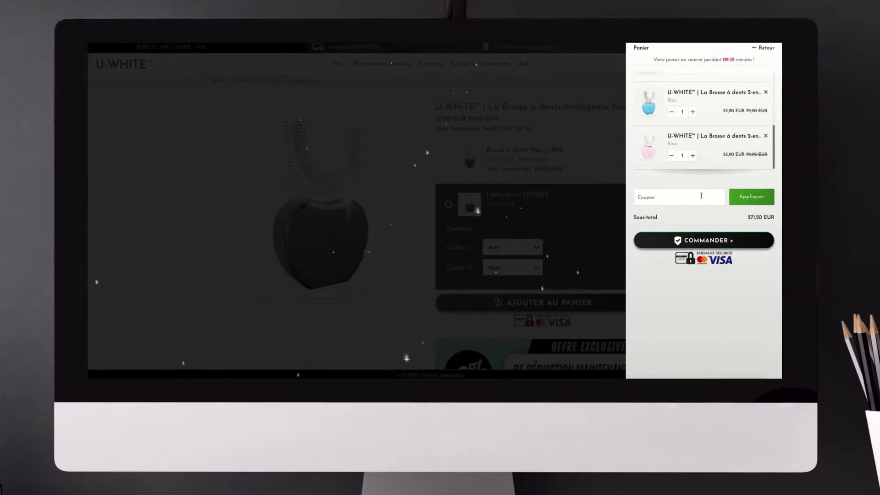
{"action": "left_click", "coordinate": [750, 197]}
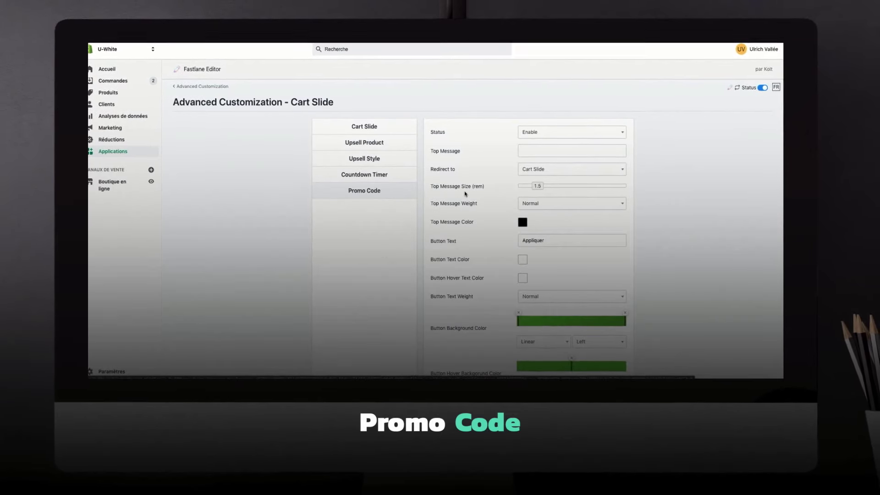
{"action": "scroll", "coordinate": [679, 191], "scroll_direction": "down", "scroll_amount": 5}
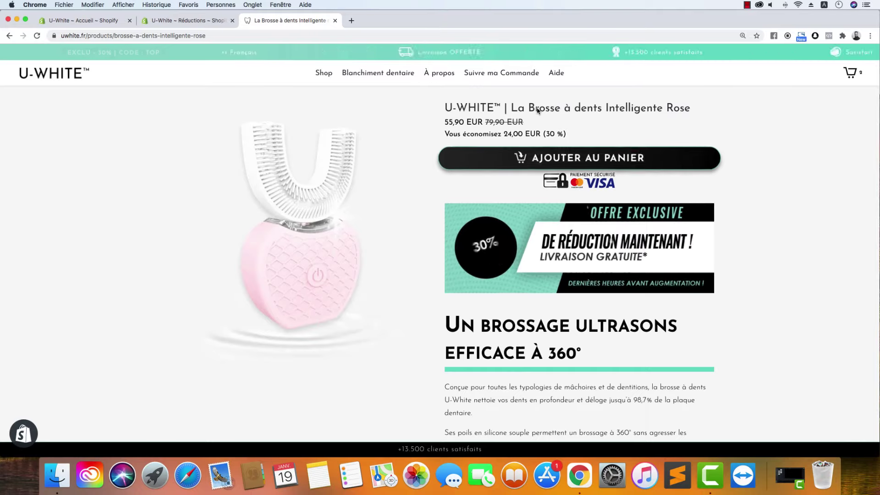
Open the cart from the U-White pink toothbrush page and examine its reservation timer, discount, upsell and coupon areas
{"action": "left_click", "coordinate": [851, 75]}
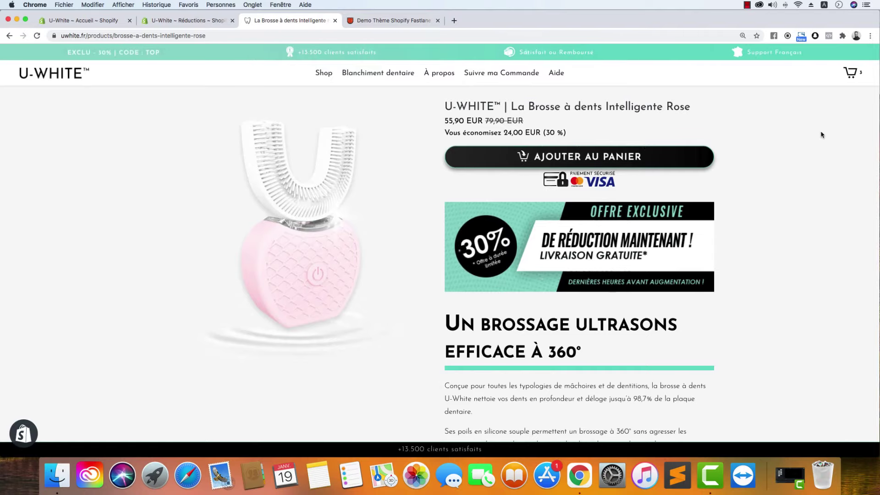
{"action": "left_click", "coordinate": [851, 72]}
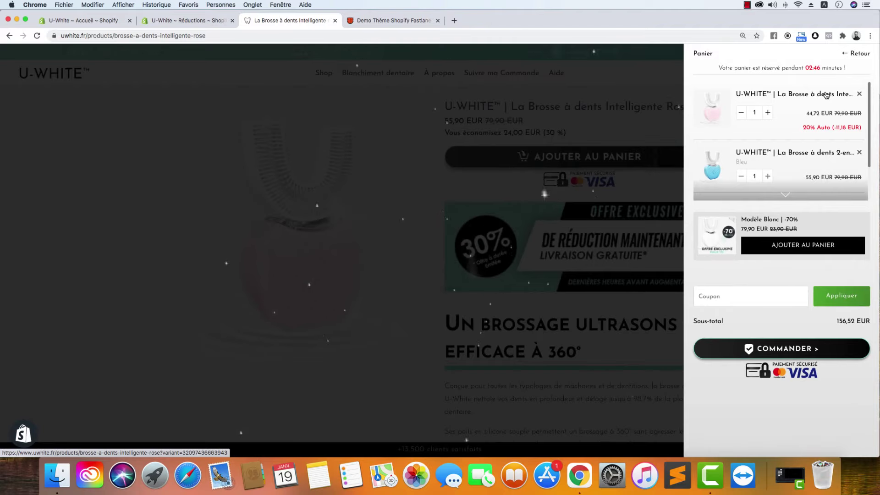
{"action": "left_click", "coordinate": [403, 234]}
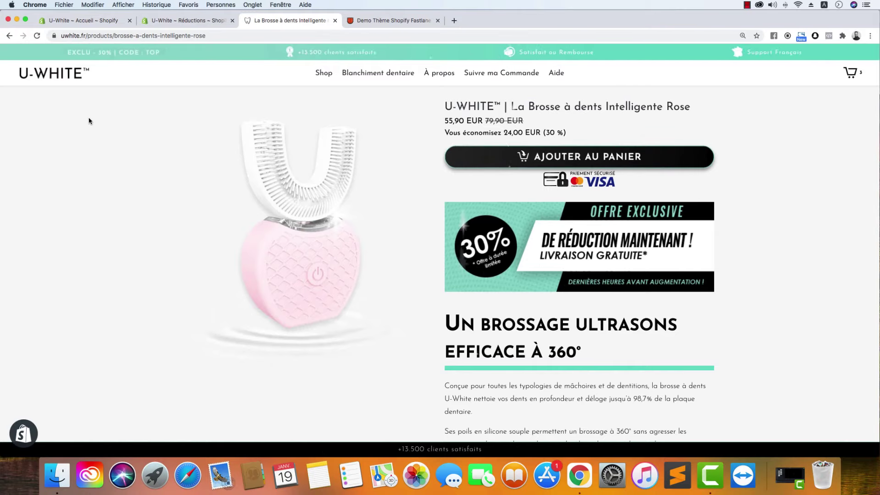
{"action": "left_click", "coordinate": [856, 76]}
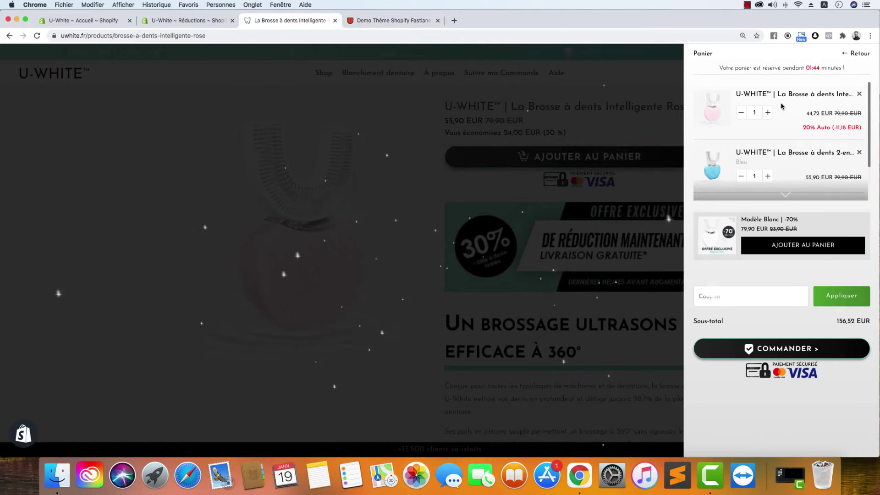
Switch to the Umineo demo store and add the Umineo Pad Abdos product to the cart from its home page
{"action": "left_click", "coordinate": [366, 24]}
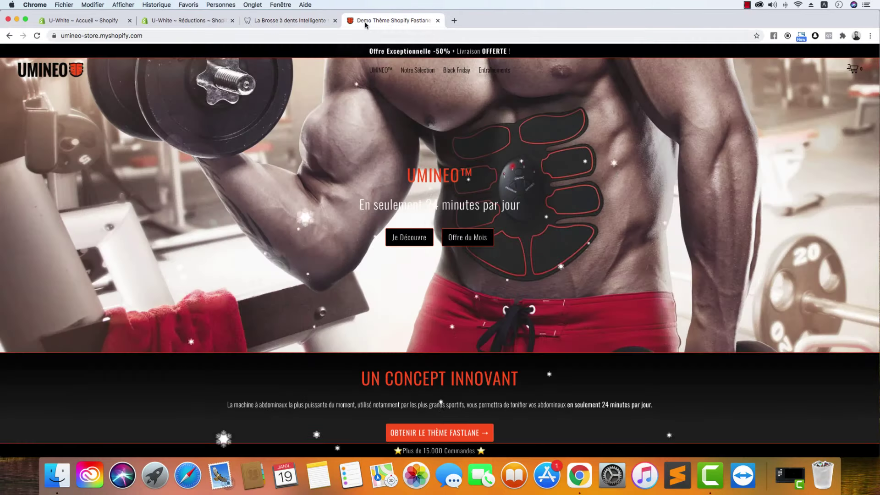
{"action": "scroll", "coordinate": [388, 128], "scroll_direction": "down", "scroll_amount": 3}
{"action": "scroll", "coordinate": [389, 128], "scroll_direction": "down", "scroll_amount": 20}
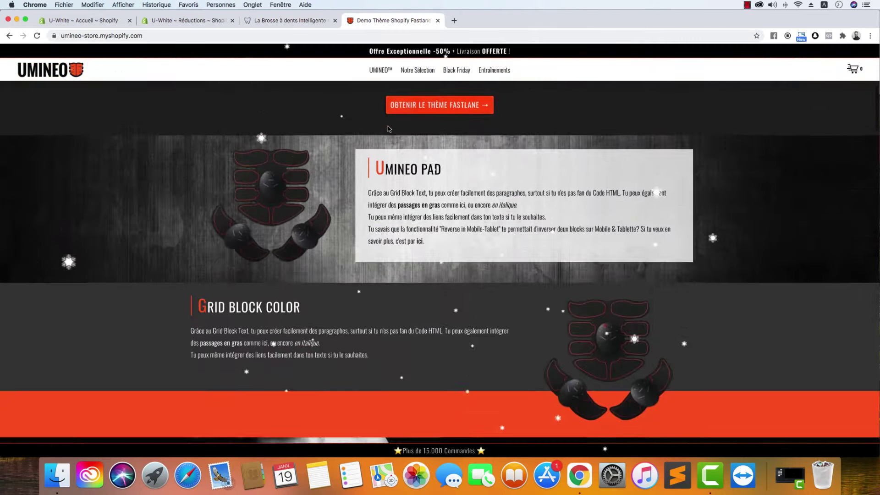
{"action": "scroll", "coordinate": [389, 128], "scroll_direction": "down", "scroll_amount": 15}
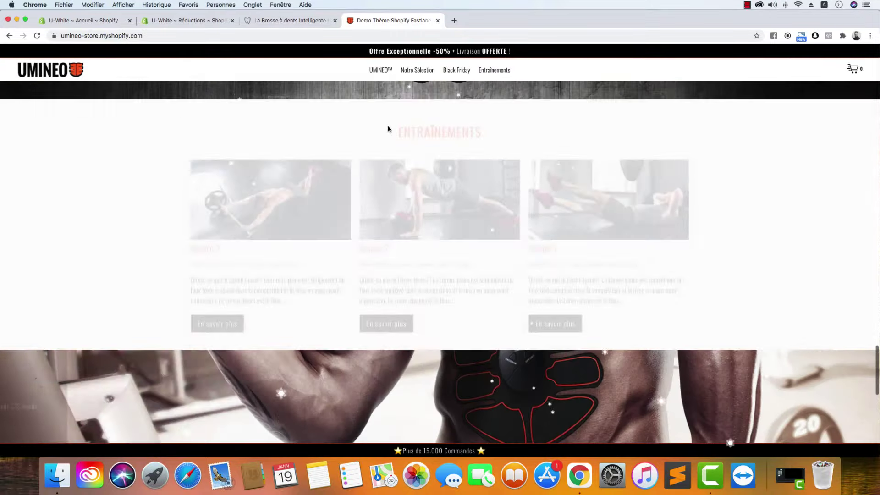
{"action": "scroll", "coordinate": [388, 128], "scroll_direction": "up", "scroll_amount": 13}
{"action": "scroll", "coordinate": [389, 129], "scroll_direction": "down", "scroll_amount": 4}
{"action": "scroll", "coordinate": [388, 129], "scroll_direction": "up", "scroll_amount": 4}
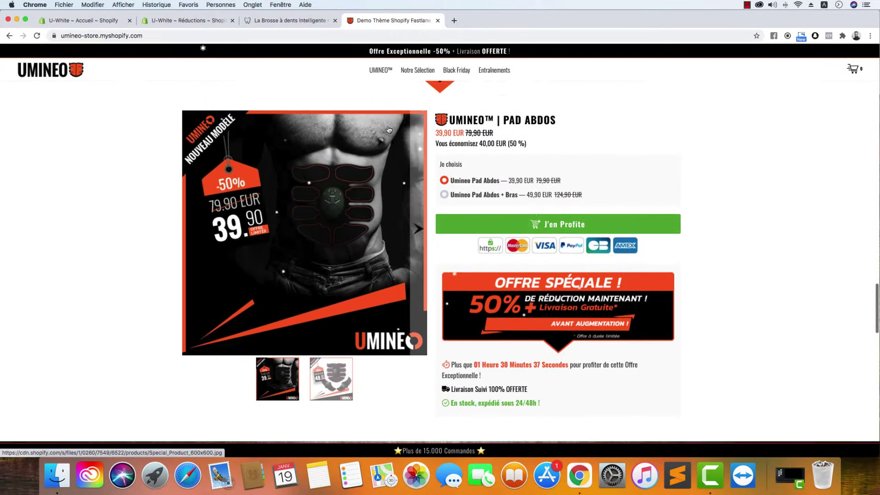
{"action": "scroll", "coordinate": [539, 213], "scroll_direction": "down", "scroll_amount": 1}
{"action": "left_click", "coordinate": [539, 212]}
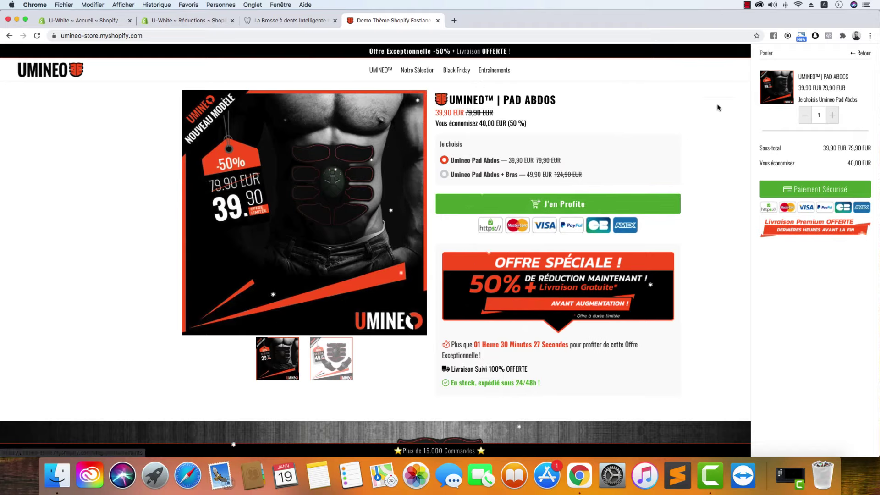
Compare the width, background overlay and product layout of the U-White cart with those of the Umineo demo store's cart
{"action": "left_click", "coordinate": [308, 25]}
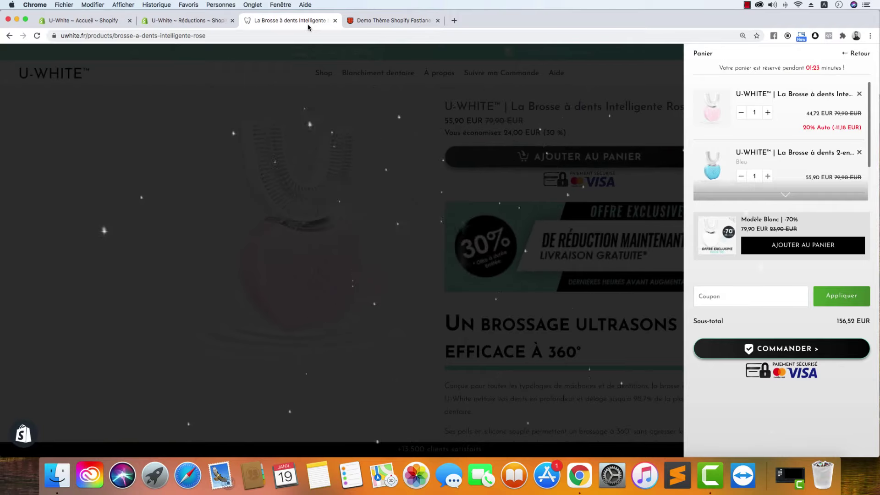
{"action": "left_click", "coordinate": [368, 20]}
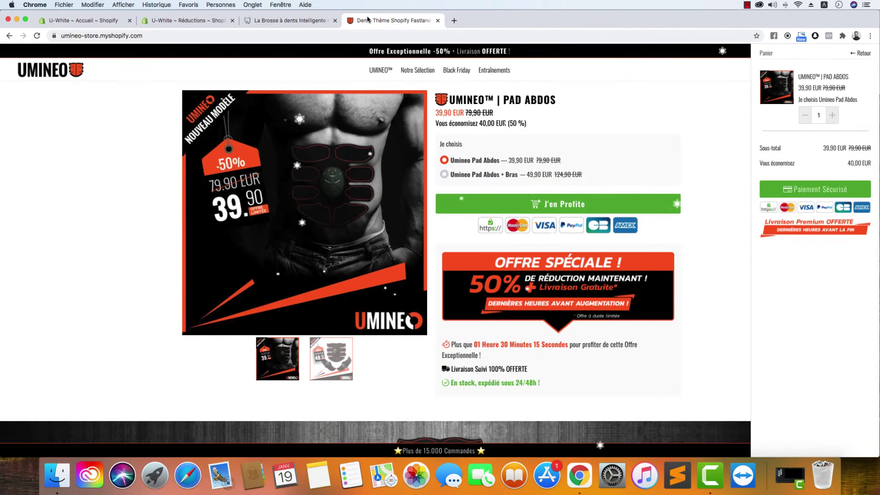
{"action": "left_click", "coordinate": [315, 21]}
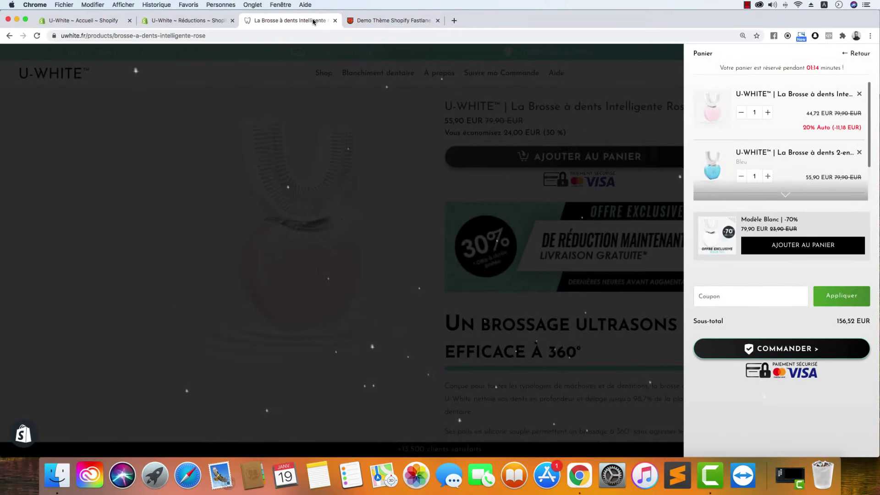
{"action": "left_click", "coordinate": [390, 20]}
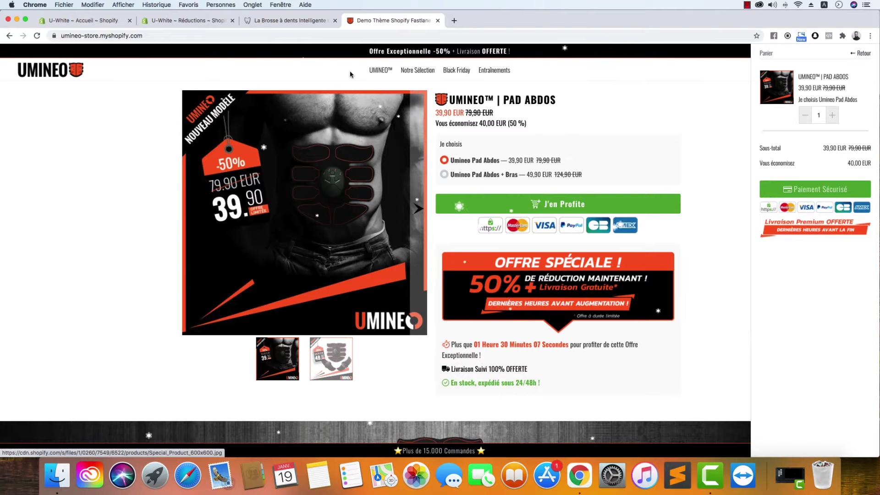
{"action": "key", "text": "ctrl+shift+Tab"}
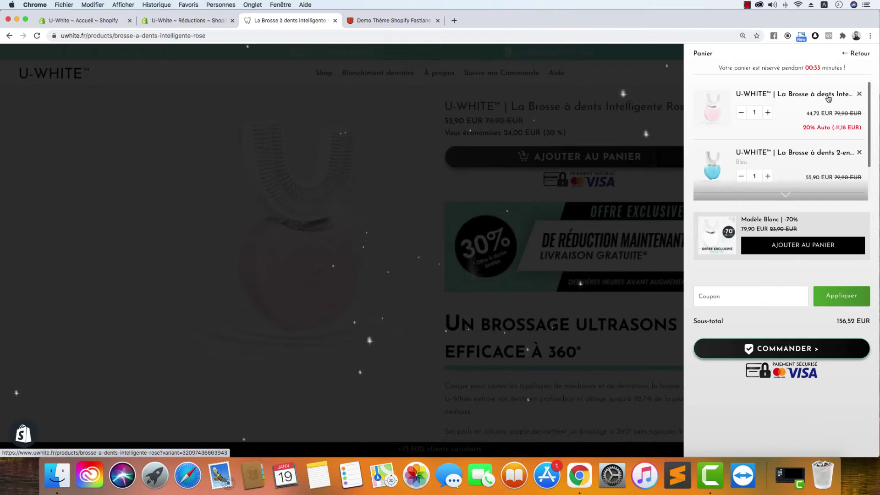
{"action": "left_click", "coordinate": [390, 20]}
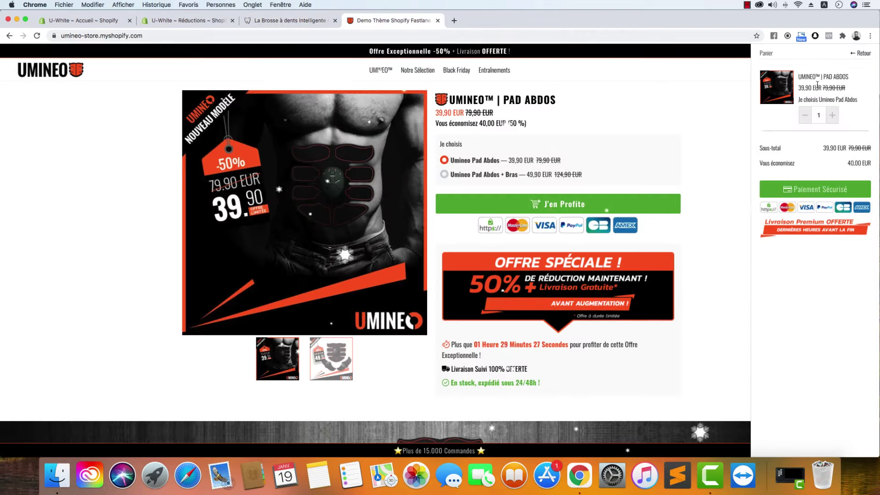
Add the Umineo Pad Abdos + Bras variant to the Umineo cart and look through its product list
{"action": "left_click", "coordinate": [703, 113]}
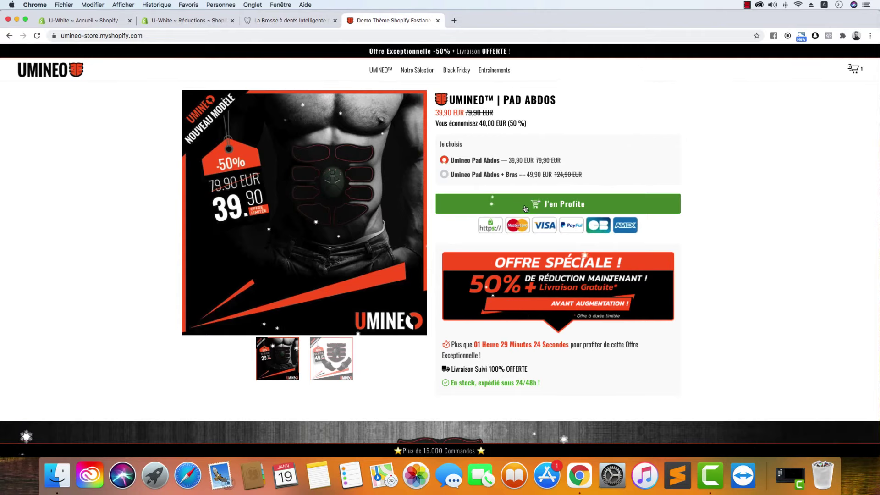
{"action": "left_click", "coordinate": [470, 176]}
{"action": "left_click", "coordinate": [505, 204]}
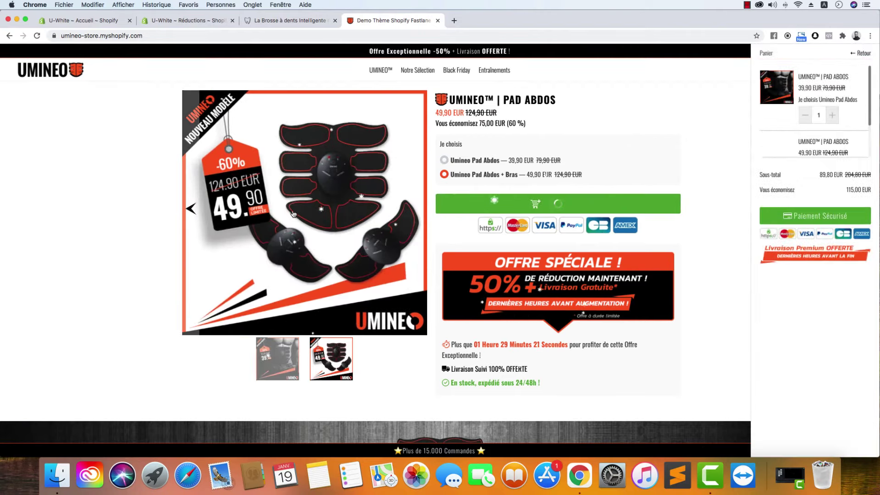
{"action": "scroll", "coordinate": [817, 151], "scroll_direction": "down", "scroll_amount": 2}
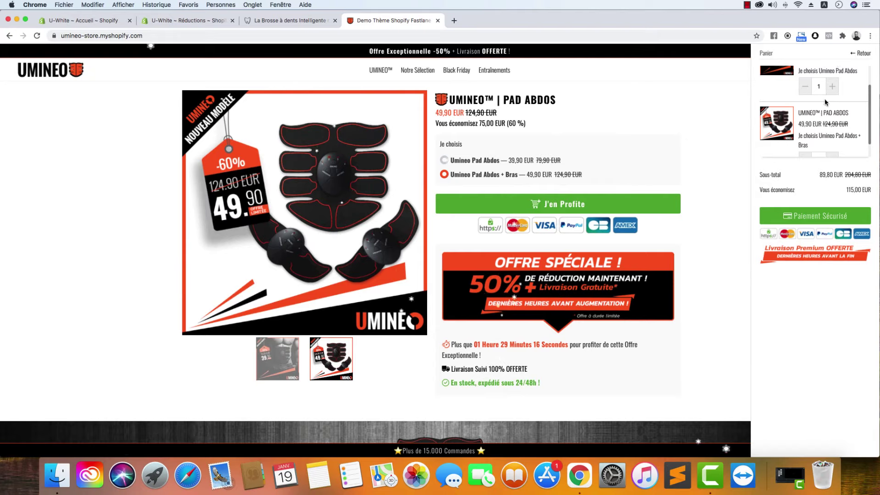
{"action": "scroll", "coordinate": [839, 69], "scroll_direction": "up", "scroll_amount": 2}
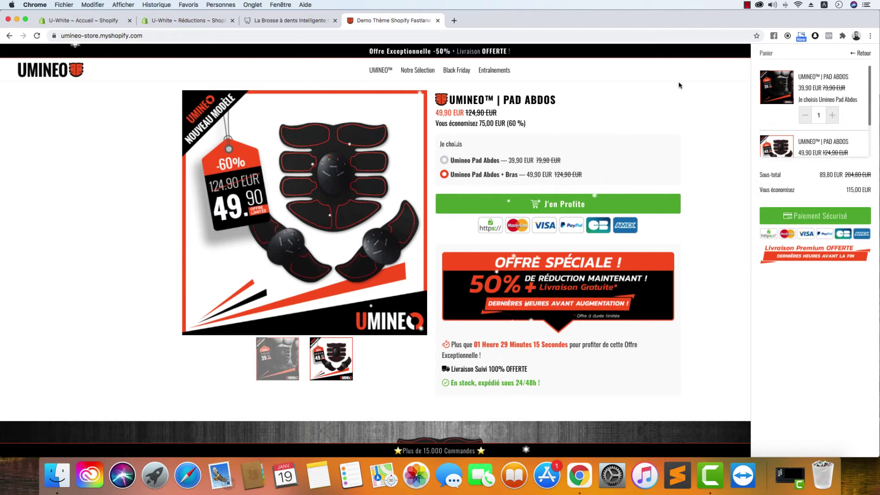
Compare how multiple products, quantities and removal controls are presented in the U-White and Umineo carts
{"action": "left_click", "coordinate": [299, 23]}
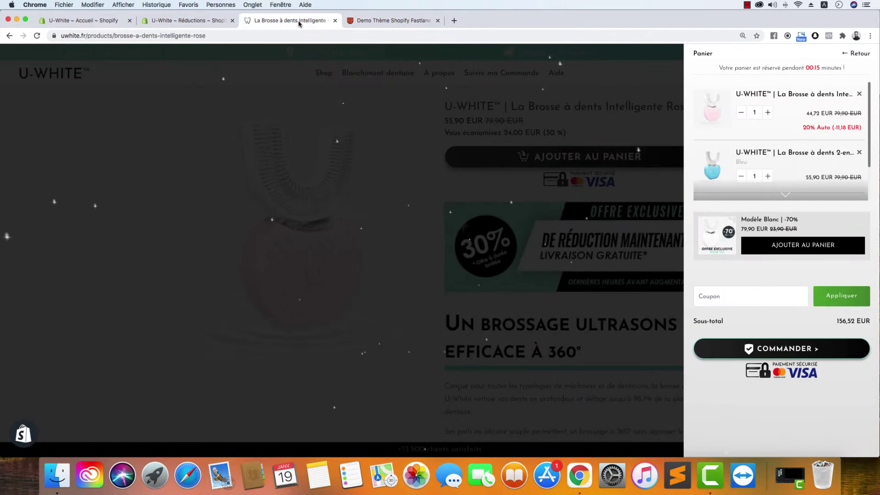
{"action": "left_click", "coordinate": [376, 20]}
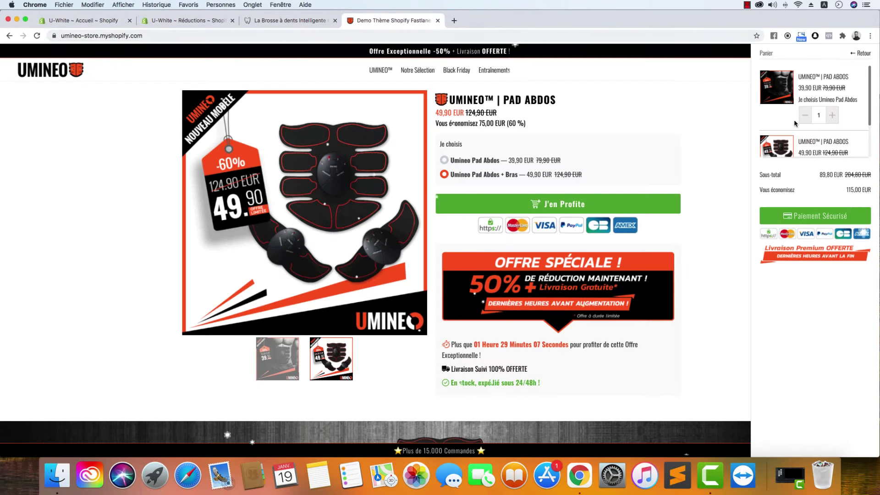
{"action": "left_click", "coordinate": [295, 23]}
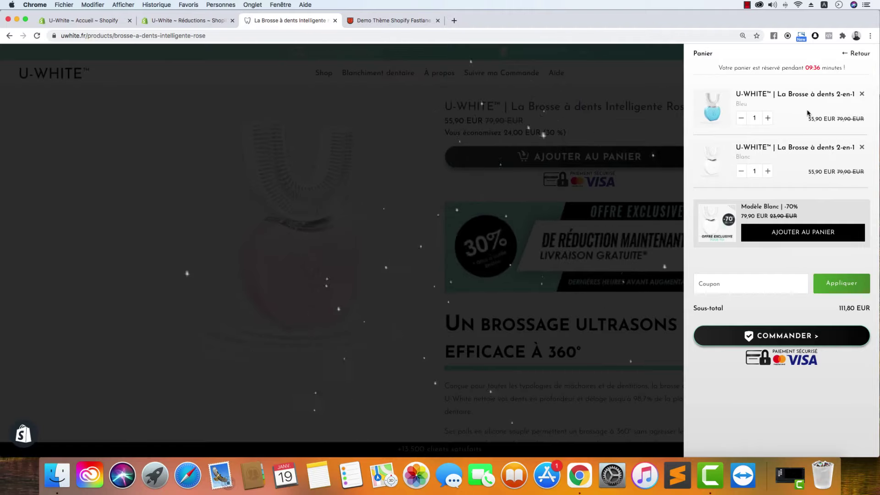
{"action": "key", "text": "ctrl+Tab"}
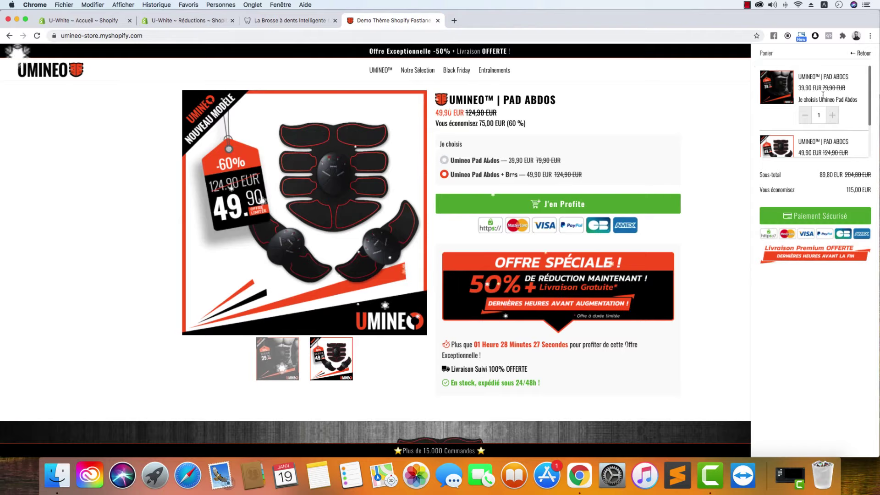
{"action": "left_click", "coordinate": [267, 19]}
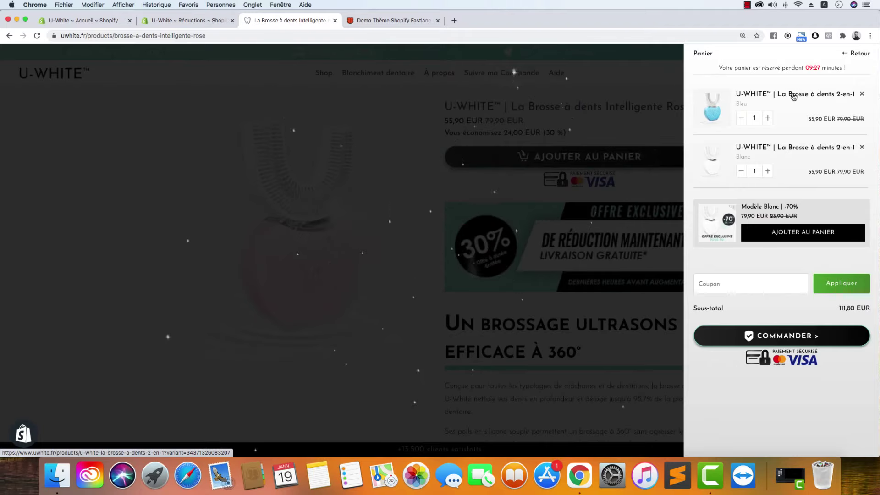
{"action": "left_click", "coordinate": [382, 21]}
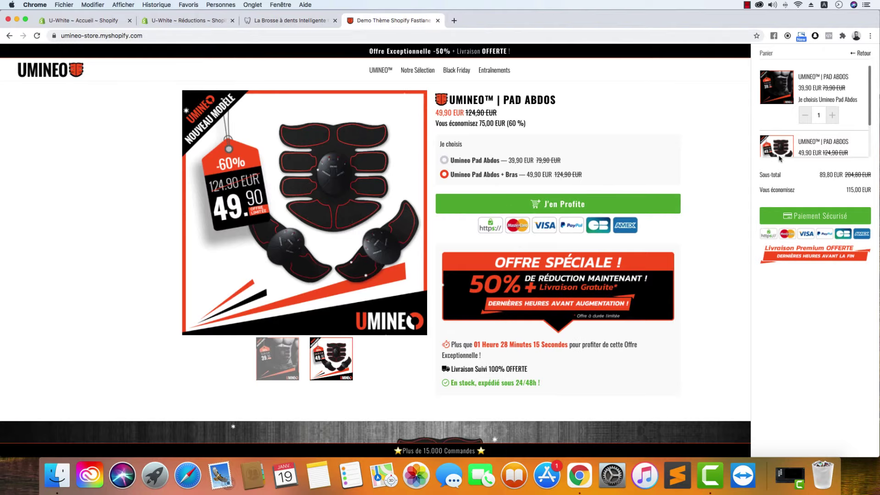
{"action": "key", "text": "ctrl+shift+Tab"}
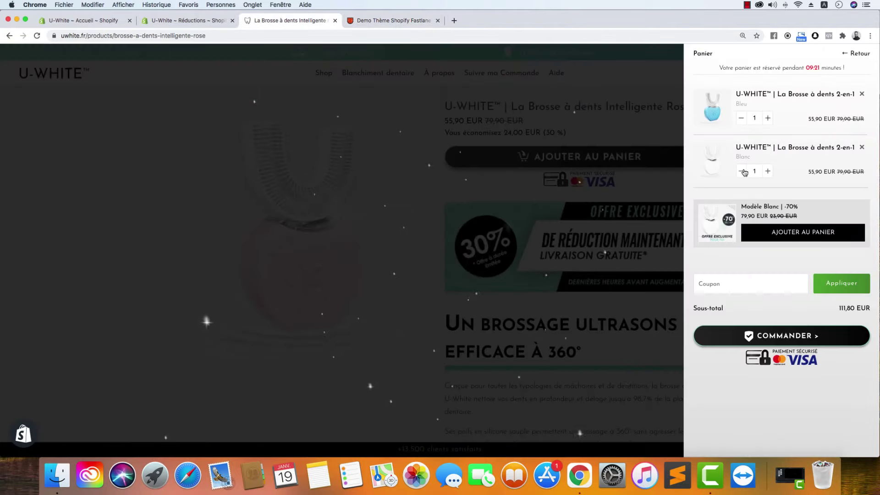
Add the pink Brosse à dents Intelligente Rose to the U-White cart and switch to the Umineo store for comparison
{"action": "left_click", "coordinate": [389, 211]}
{"action": "left_click", "coordinate": [587, 160]}
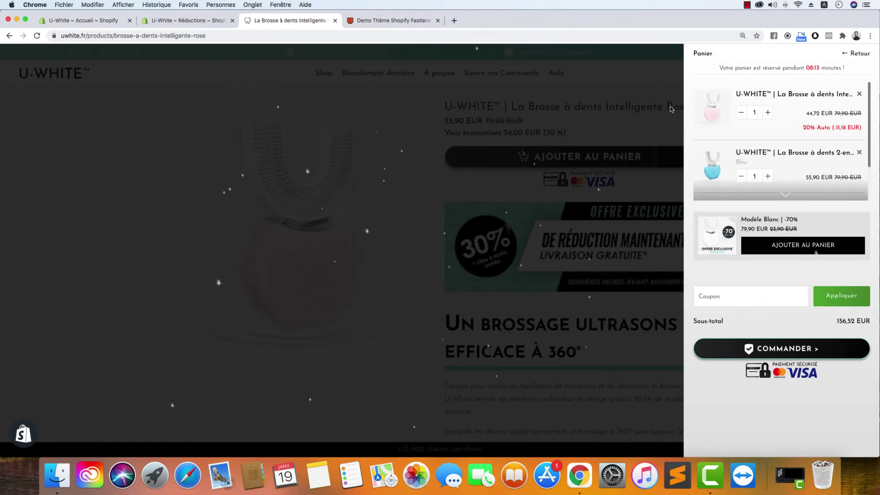
{"action": "left_click", "coordinate": [394, 23]}
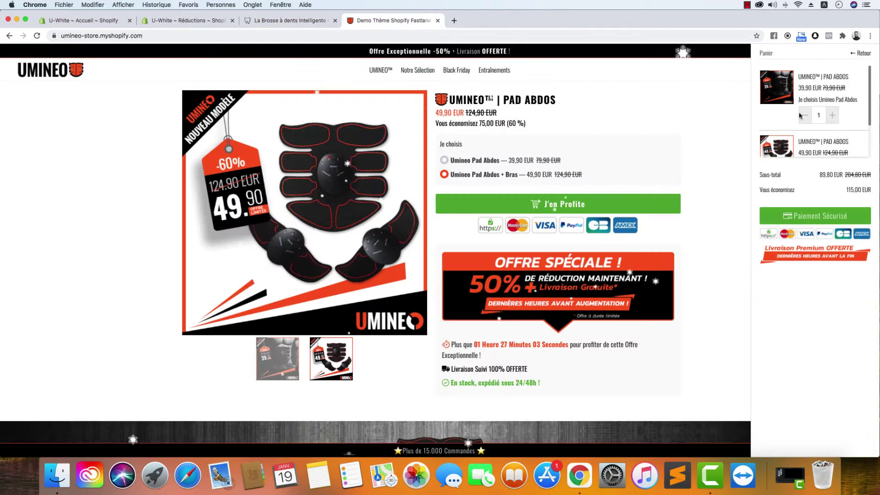
Return to the U-White store and look through the full product list in its cart using the scroll indicator
{"action": "key", "text": "ctrl+shift+Tab"}
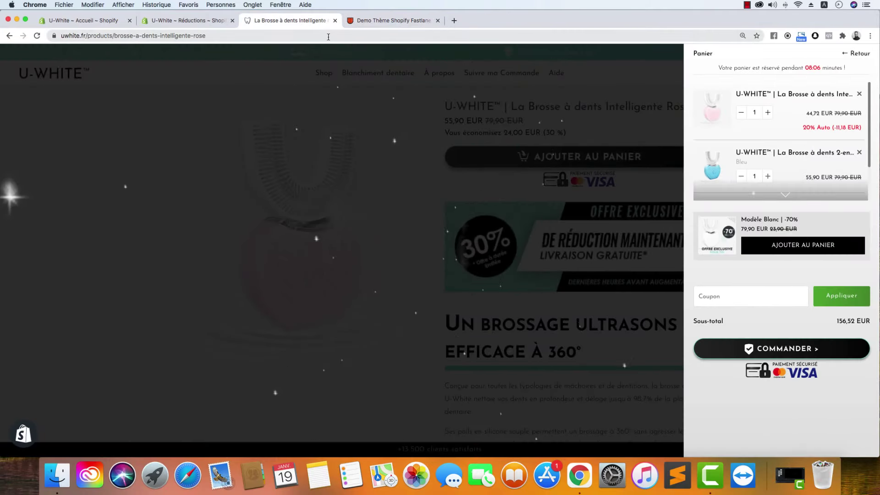
{"action": "left_click", "coordinate": [786, 198]}
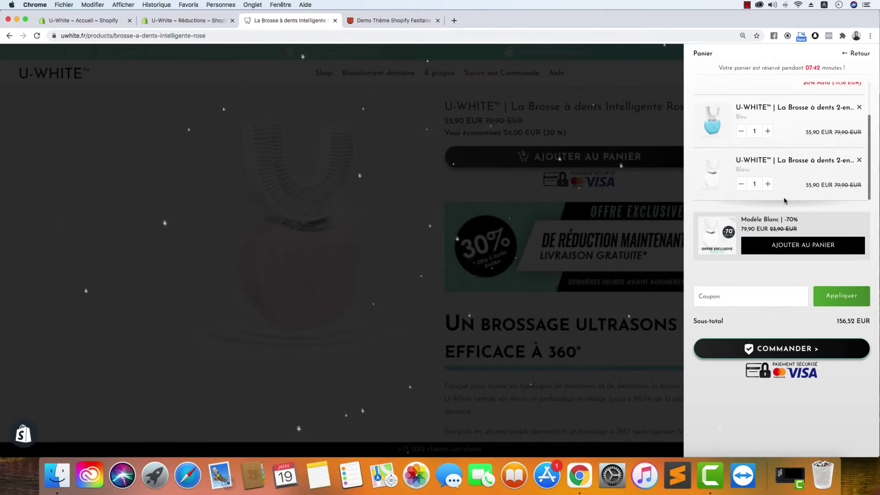
{"action": "scroll", "coordinate": [785, 198], "scroll_direction": "up", "scroll_amount": 3}
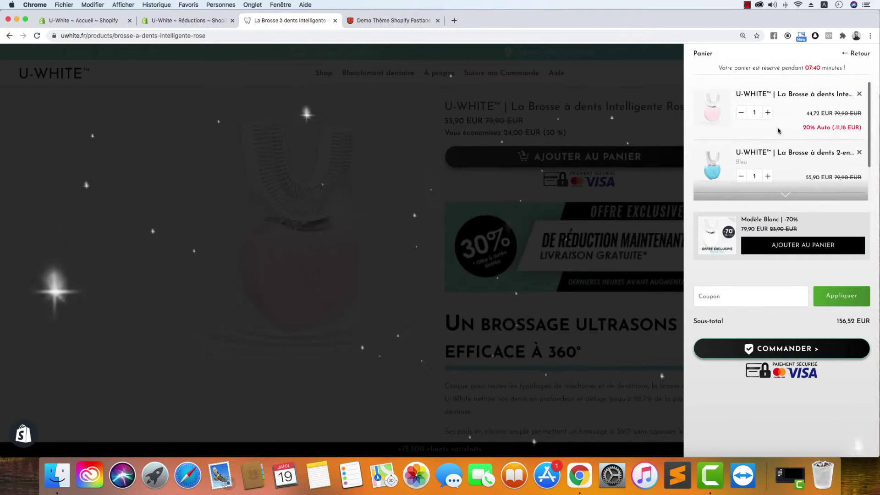
{"action": "left_click", "coordinate": [786, 197]}
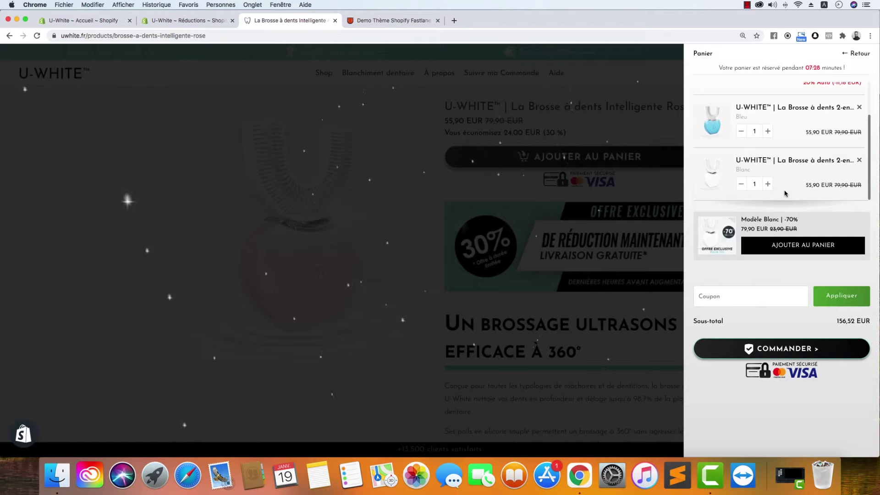
{"action": "scroll", "coordinate": [785, 194], "scroll_direction": "up", "scroll_amount": 2}
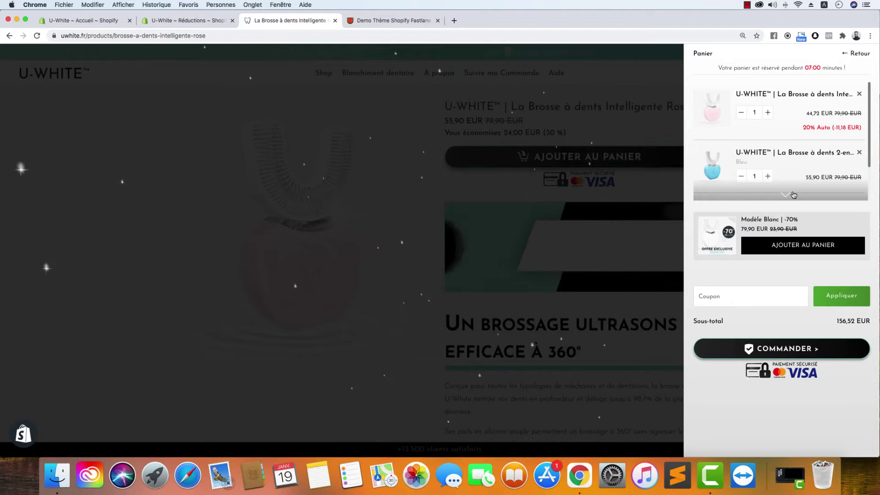
Remove the pink toothbrush from the U-White cart and review the 20% Auto automatic discount in the Shopify admin
{"action": "left_click", "coordinate": [860, 94]}
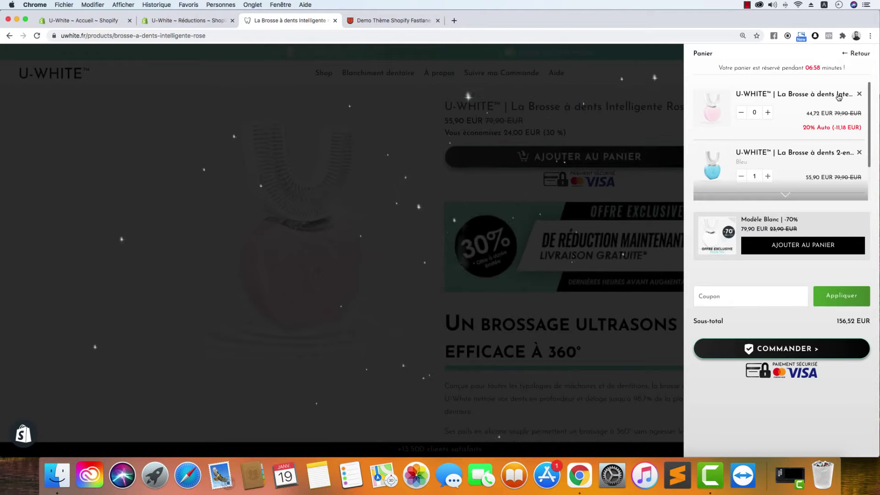
{"action": "left_click", "coordinate": [55, 21]}
{"action": "left_click", "coordinate": [165, 21]}
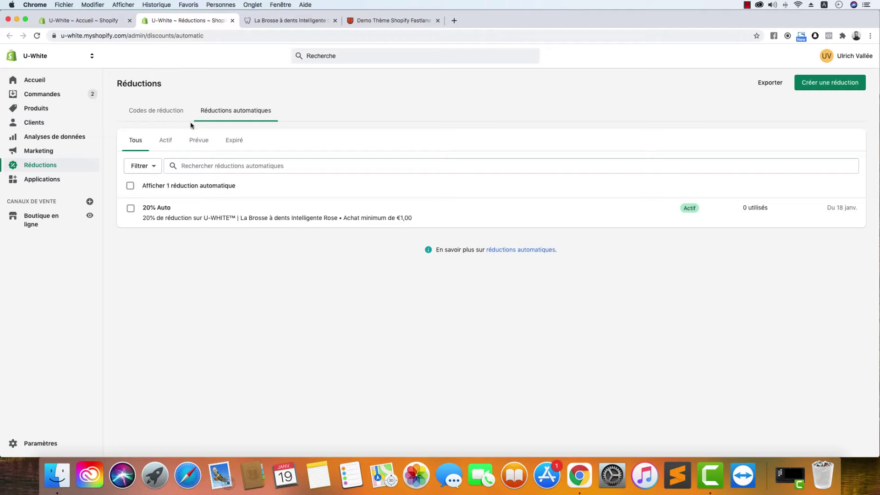
{"action": "left_click", "coordinate": [173, 141]}
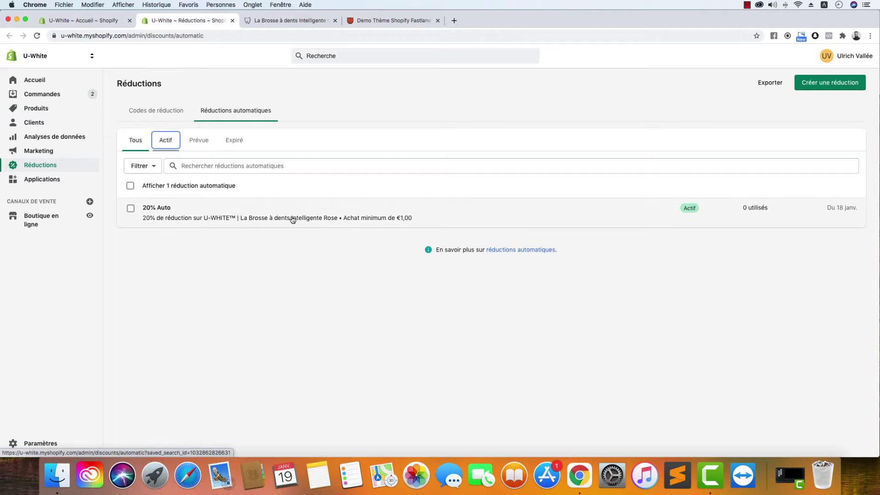
{"action": "left_click", "coordinate": [248, 222]}
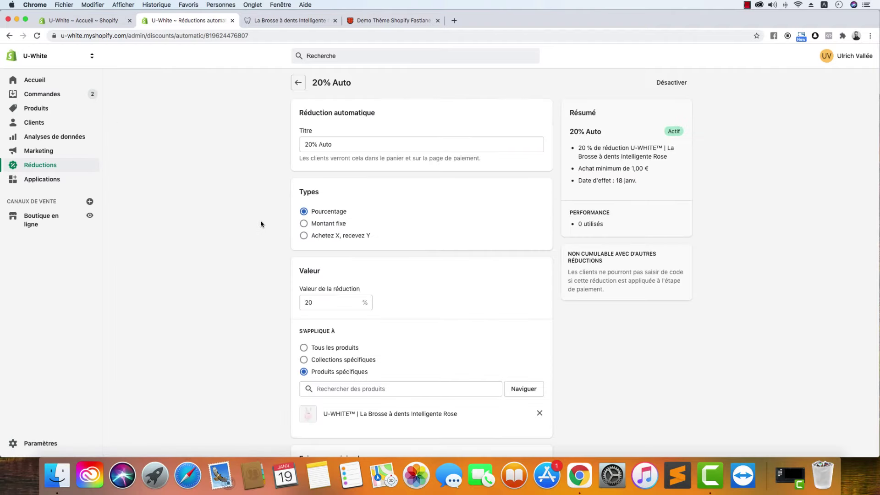
{"action": "scroll", "coordinate": [262, 222], "scroll_direction": "down", "scroll_amount": 3}
Add the Brosse à dents Intelligente Rose to the U-White cart again from its product page
{"action": "left_click", "coordinate": [289, 20]}
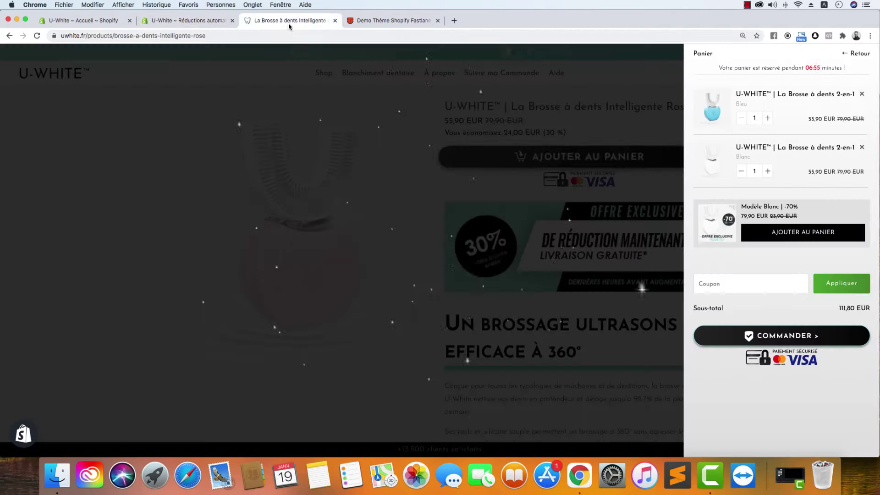
{"action": "left_click", "coordinate": [546, 126]}
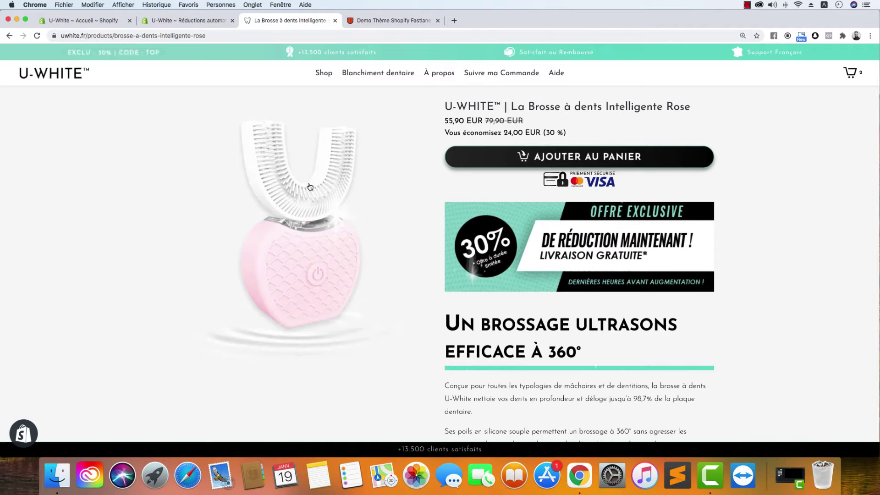
{"action": "left_click", "coordinate": [619, 163]}
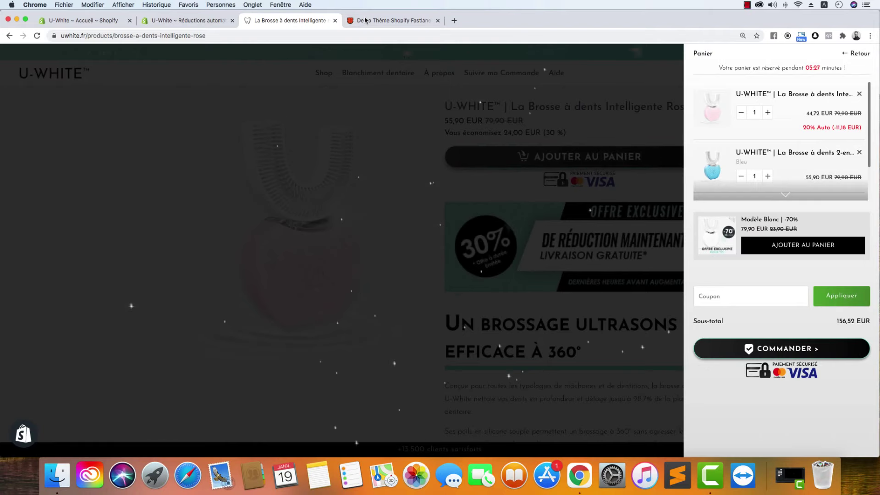
Close and reopen the Umineo store's cart, comparing its contents and layout with the U-White cart
{"action": "left_click", "coordinate": [378, 23]}
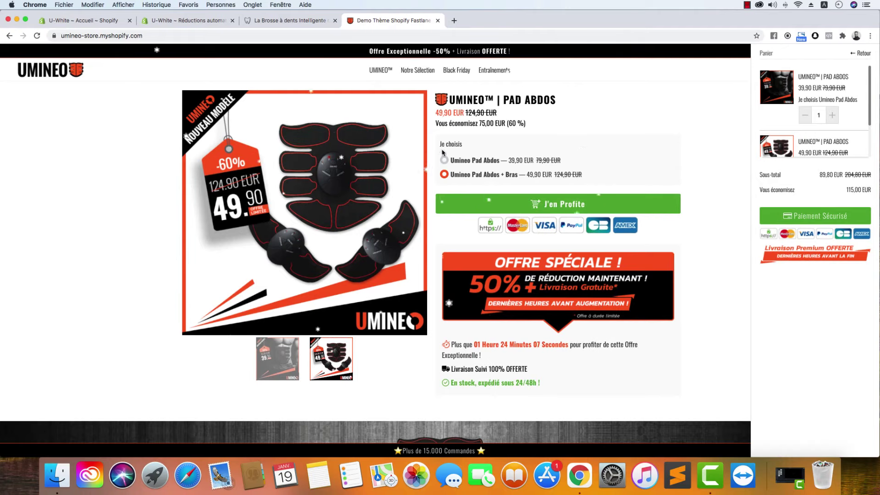
{"action": "left_click", "coordinate": [477, 149]}
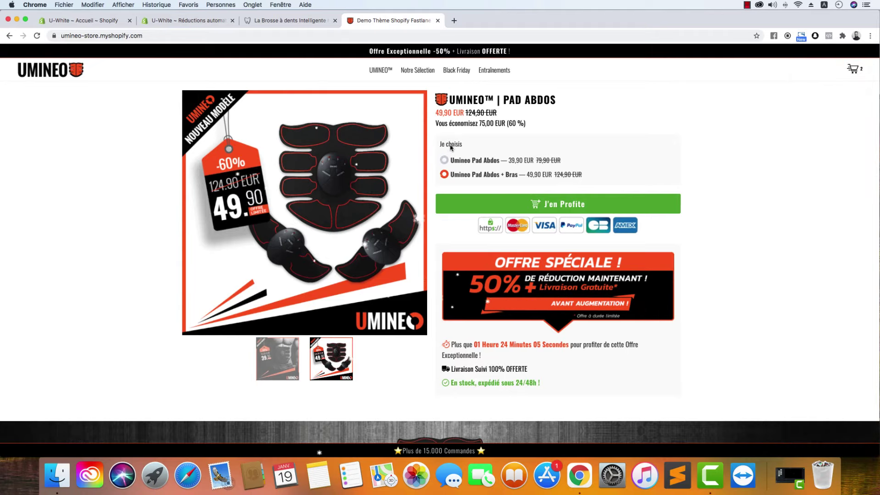
{"action": "left_click", "coordinate": [321, 20]}
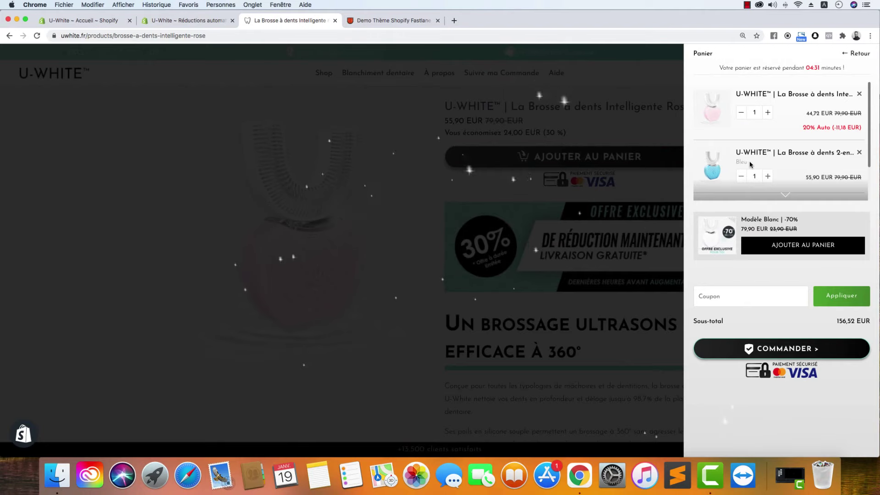
{"action": "left_click", "coordinate": [399, 20]}
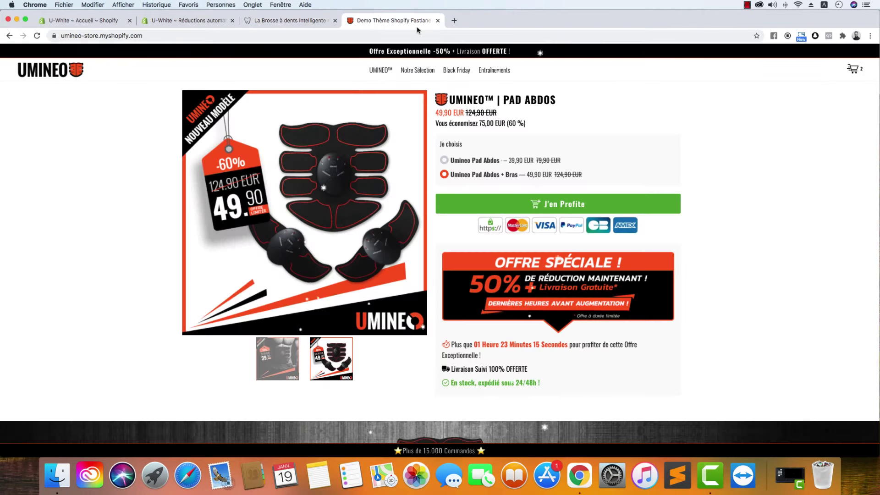
{"action": "left_click", "coordinate": [853, 69]}
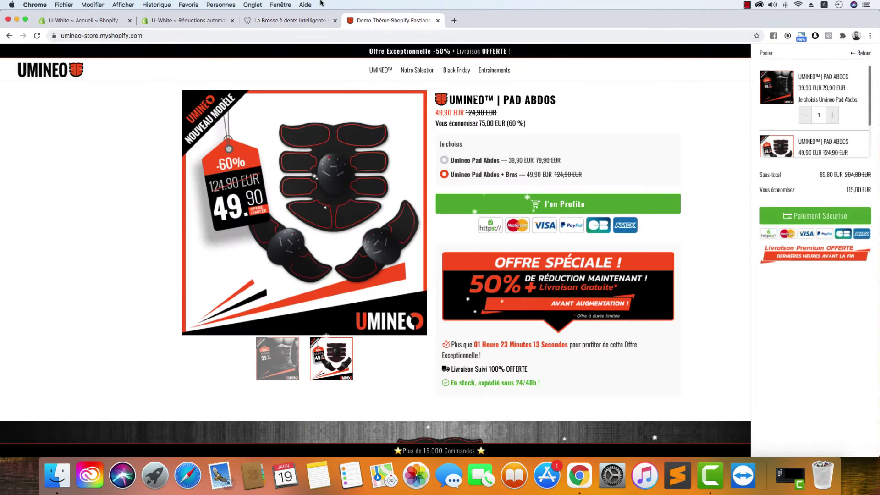
{"action": "left_click", "coordinate": [314, 20]}
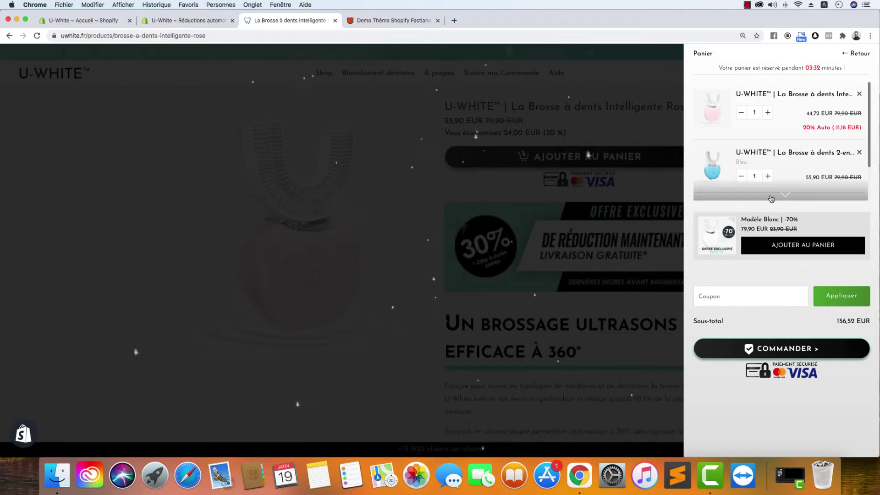
Open the Cart Slide settings in the Fastlane Editor's Advanced Customization and check the available Status options
{"action": "left_click", "coordinate": [102, 22]}
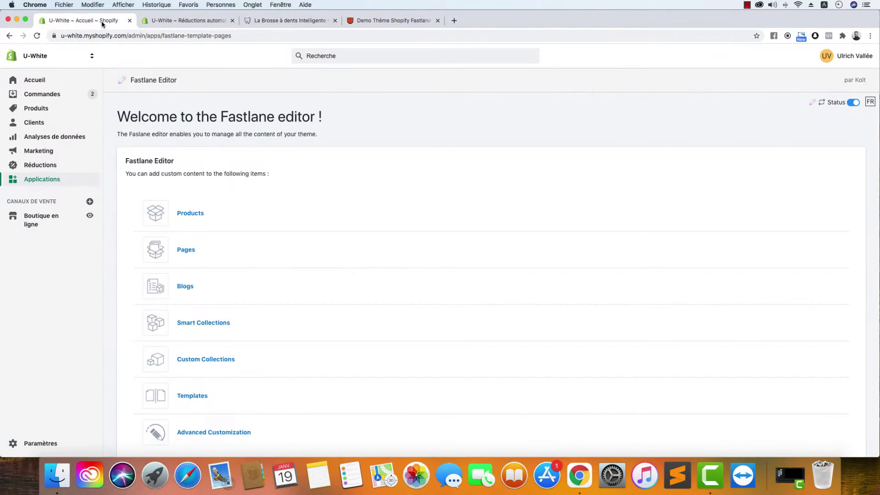
{"action": "scroll", "coordinate": [229, 230], "scroll_direction": "down", "scroll_amount": 3}
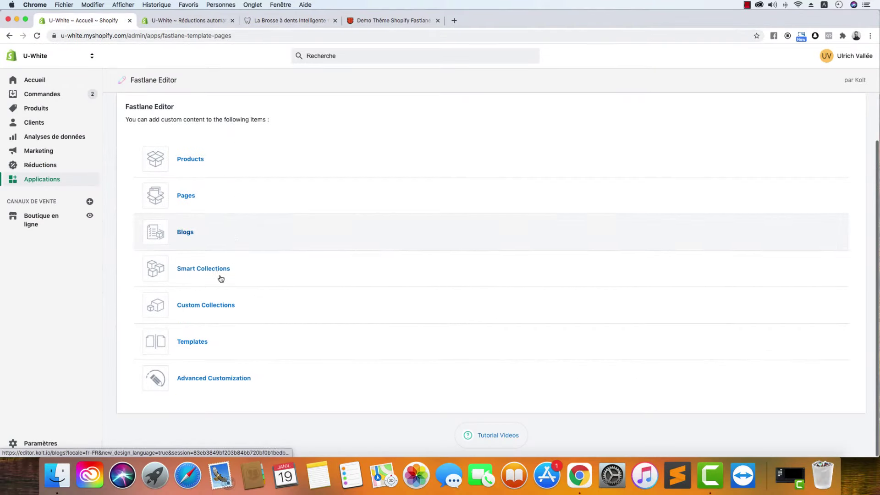
{"action": "left_click", "coordinate": [218, 379]}
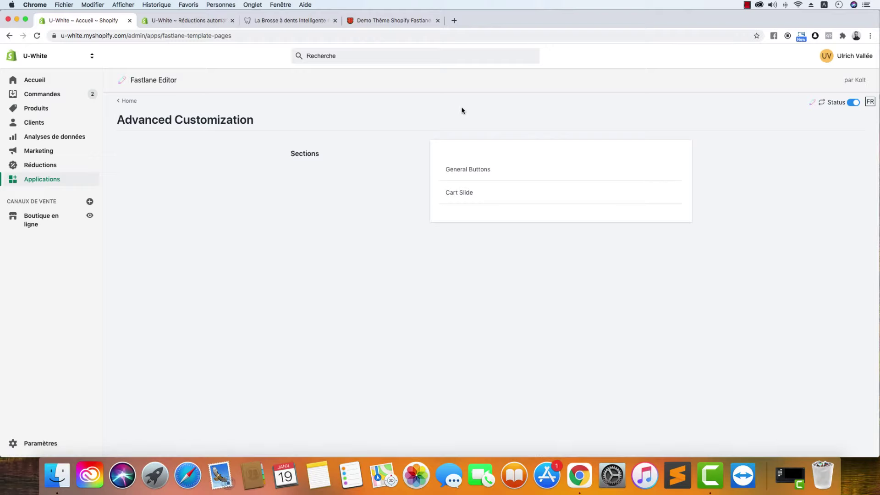
{"action": "left_click", "coordinate": [465, 193]}
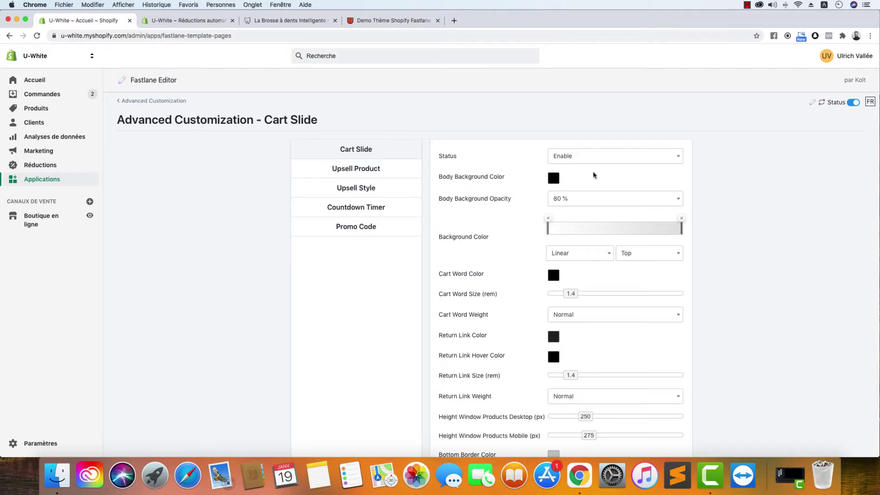
{"action": "left_click", "coordinate": [596, 157]}
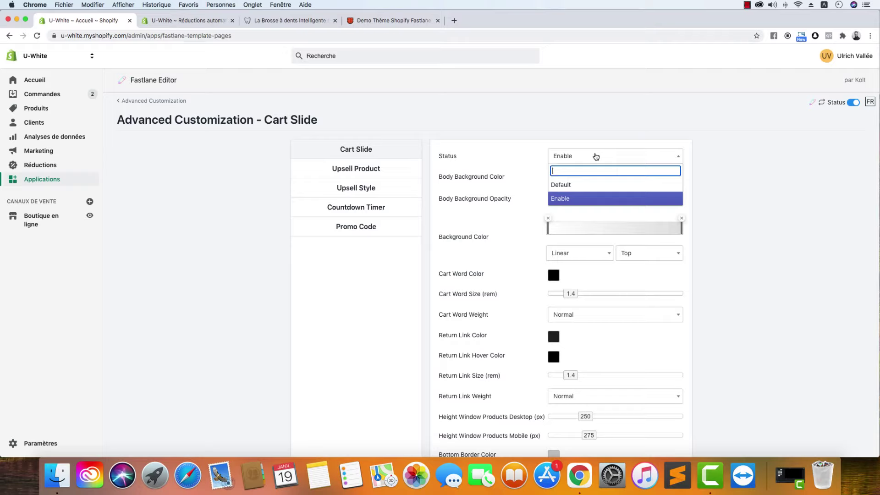
{"action": "left_click", "coordinate": [718, 175]}
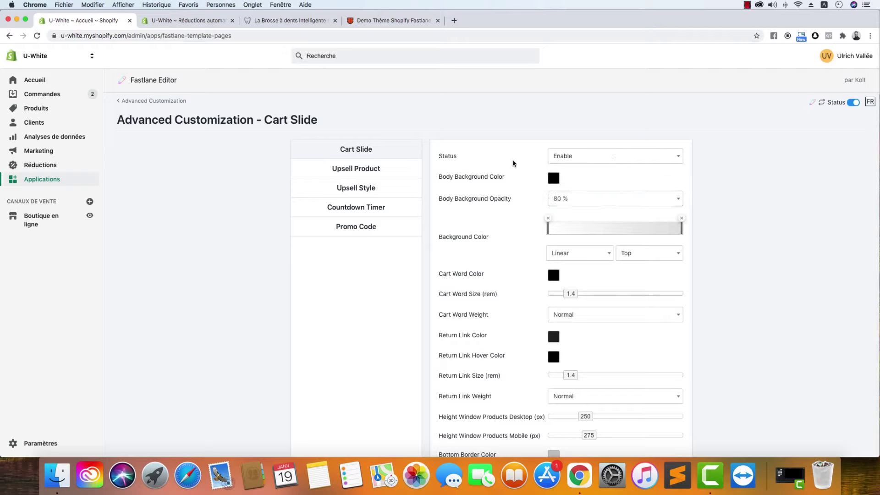
Check the dark overlay behind the U-White cart and view the Body Background Opacity choices in the Cart Slide settings
{"action": "left_click", "coordinate": [241, 19]}
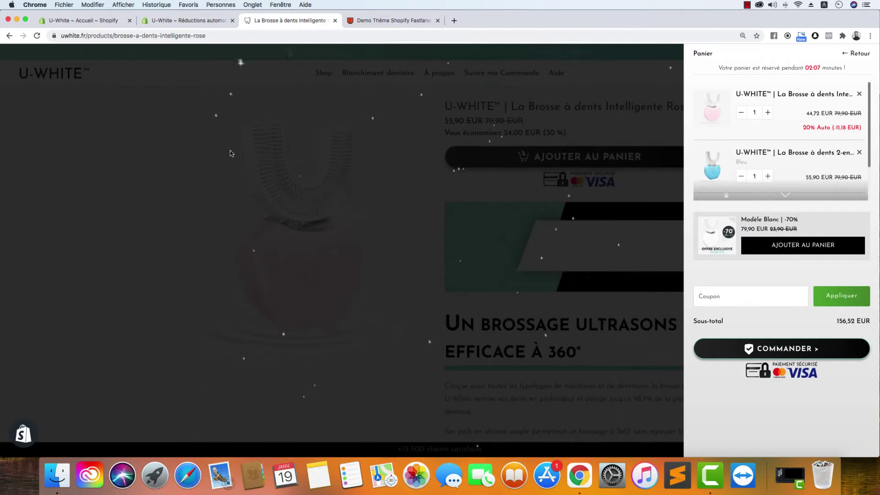
{"action": "left_click", "coordinate": [178, 23]}
{"action": "left_click", "coordinate": [104, 21]}
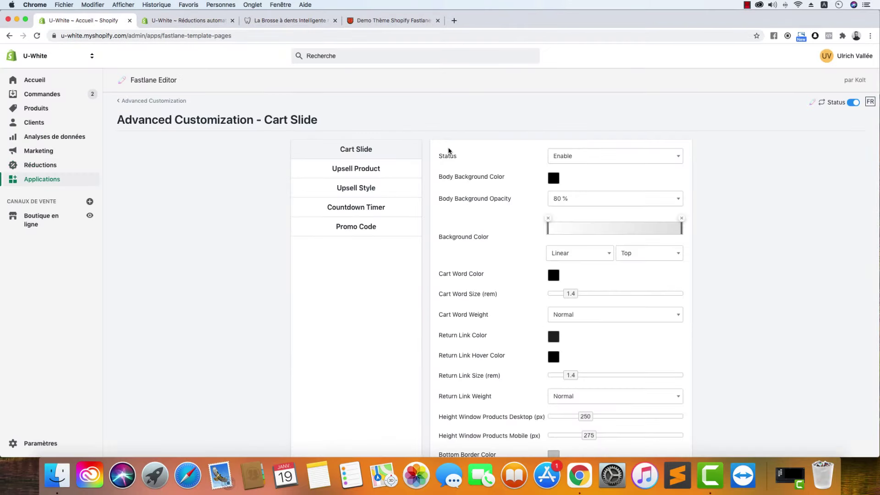
{"action": "left_click", "coordinate": [624, 202]}
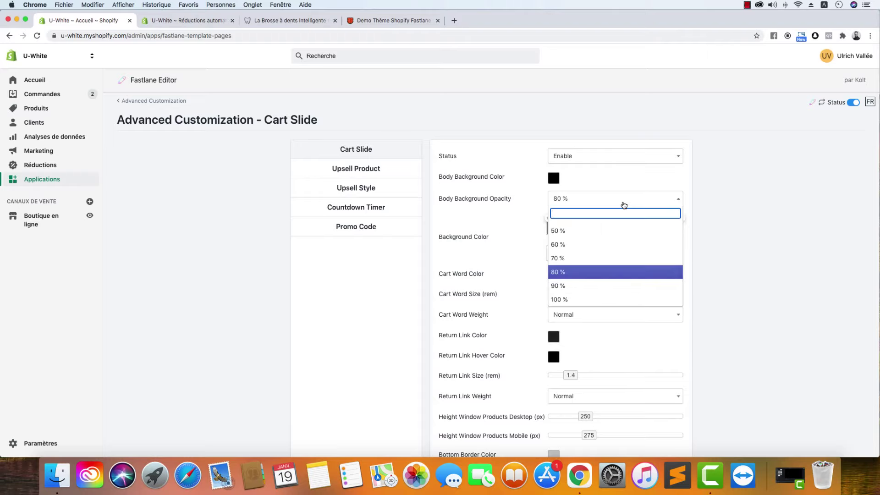
{"action": "left_click", "coordinate": [772, 209]}
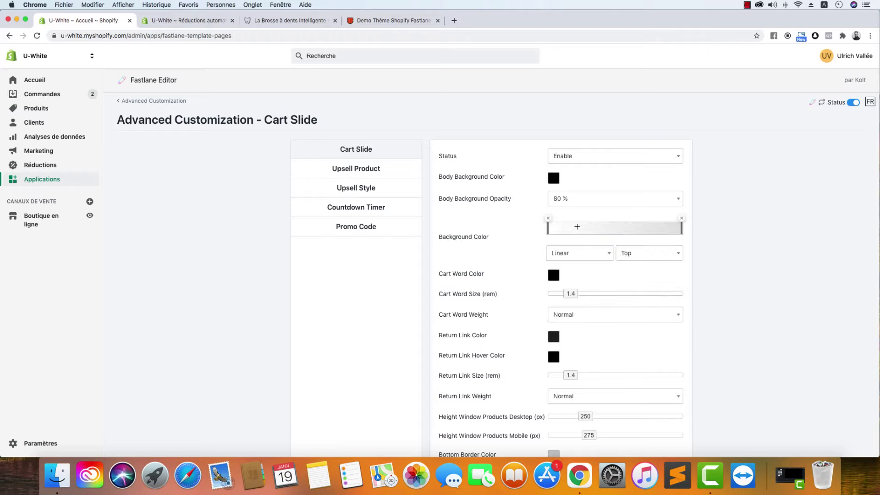
Compare the cart backgrounds of the U-White and Umineo stores, then return to the Cart Slide settings
{"action": "left_click", "coordinate": [208, 22]}
{"action": "left_click", "coordinate": [285, 21]}
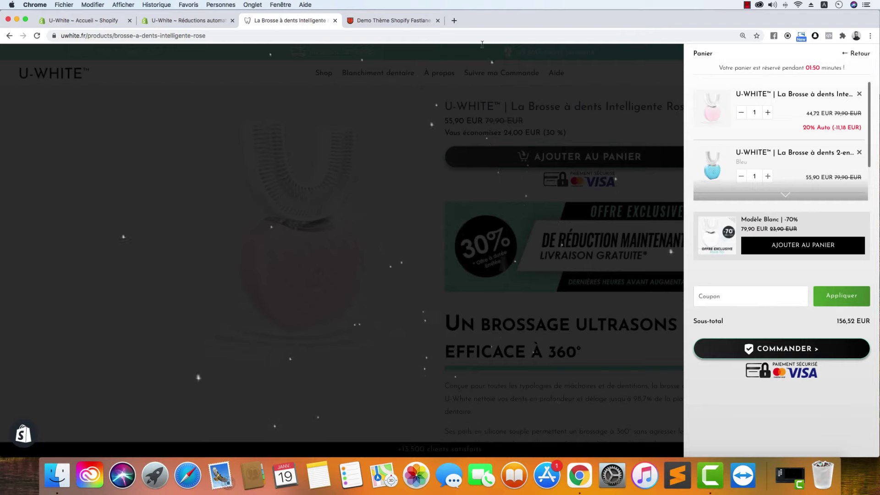
{"action": "left_click", "coordinate": [407, 21]}
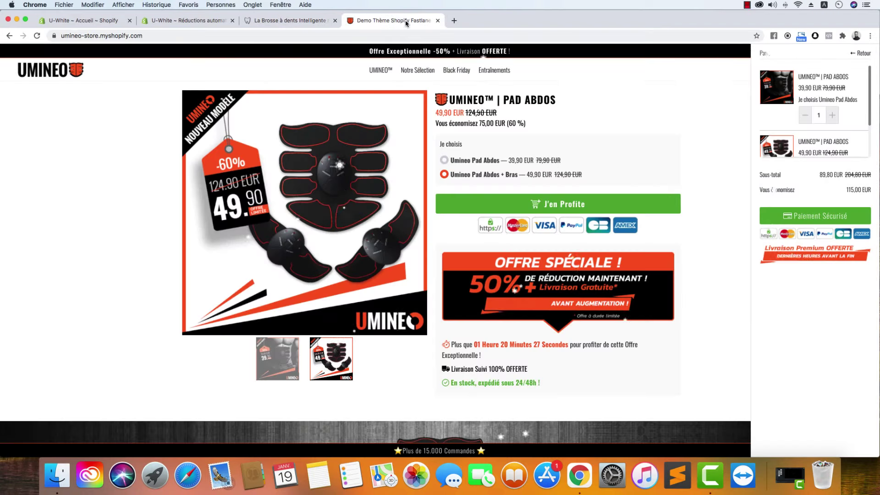
{"action": "left_click", "coordinate": [270, 21]}
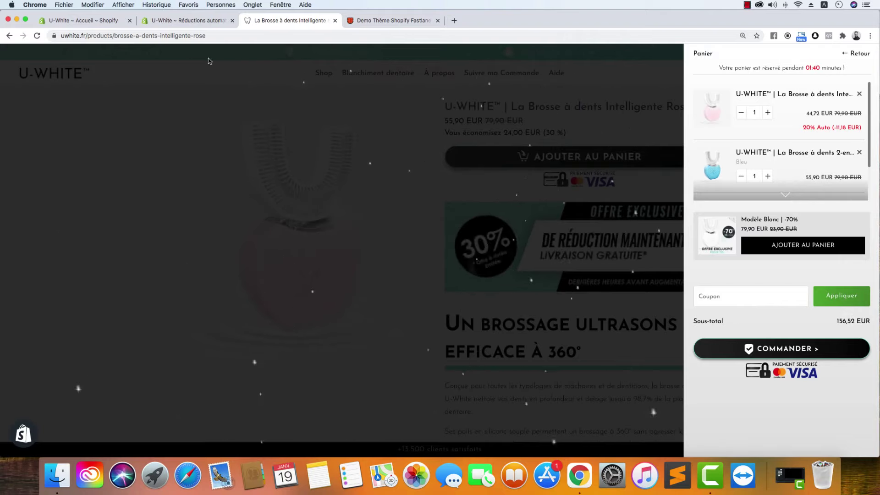
{"action": "left_click", "coordinate": [198, 21]}
{"action": "left_click", "coordinate": [97, 22]}
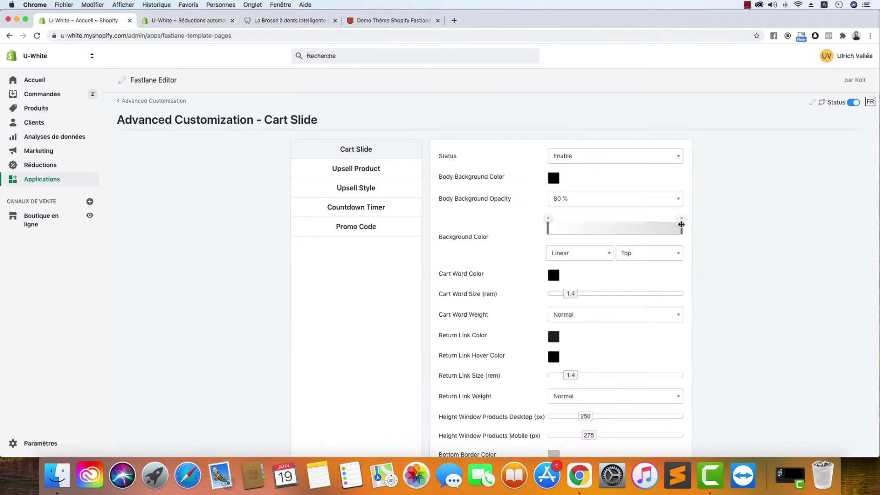
Copy the hex code #E2E2E2 of the grey end stop in the Cart Slide's Background Color gradient
{"action": "left_click", "coordinate": [683, 242]}
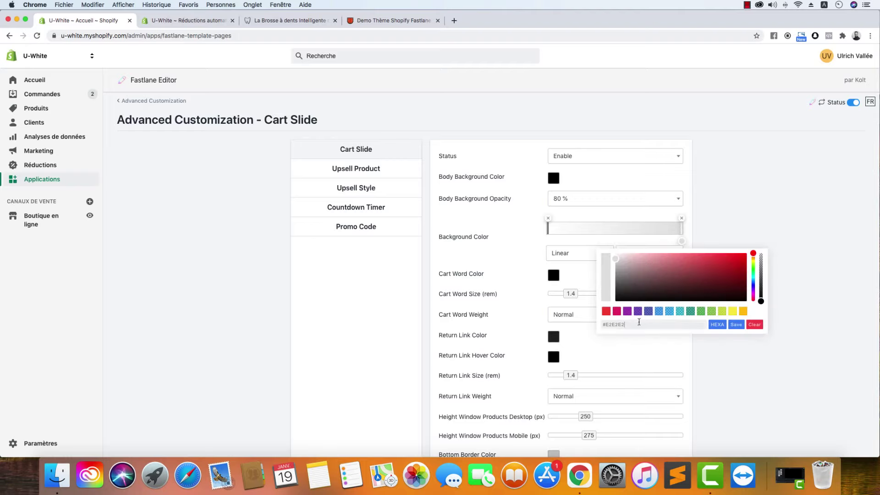
{"action": "left_click_drag", "start_coordinate": [640, 323], "coordinate": [601, 326]}
{"action": "right_click", "coordinate": [620, 325]}
{"action": "left_click", "coordinate": [659, 347]}
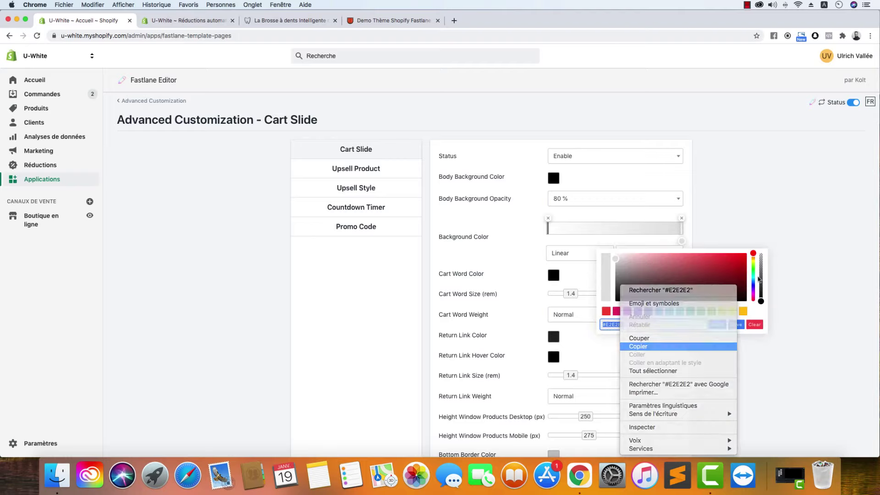
{"action": "left_click", "coordinate": [772, 235]}
Darken the grey end stop of the Background Color gradient to #C4C4C4 and save the Cart Slide settings
{"action": "left_click", "coordinate": [682, 242]}
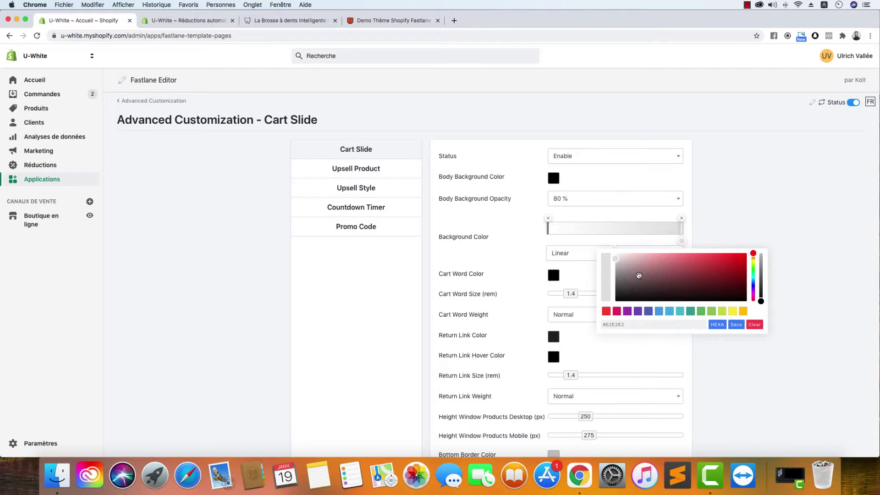
{"action": "left_click_drag", "start_coordinate": [623, 271], "coordinate": [612, 267]}
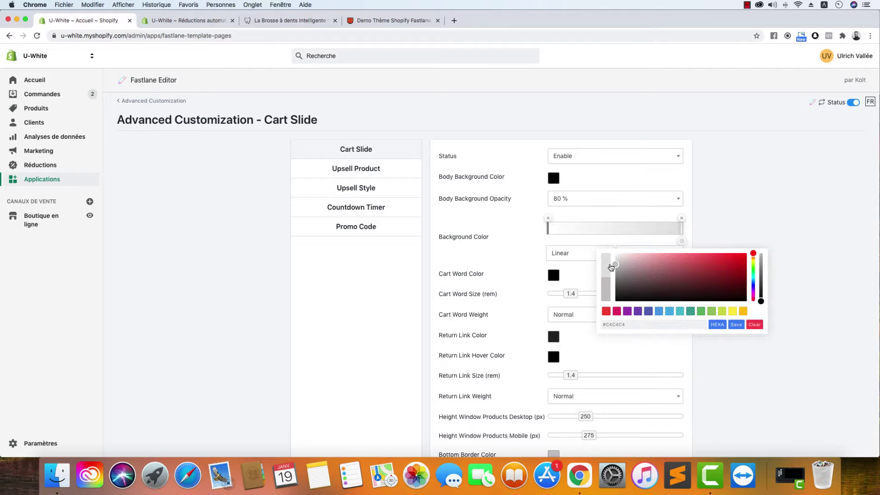
{"action": "left_click", "coordinate": [737, 324]}
{"action": "scroll", "coordinate": [741, 306], "scroll_direction": "down", "scroll_amount": 15}
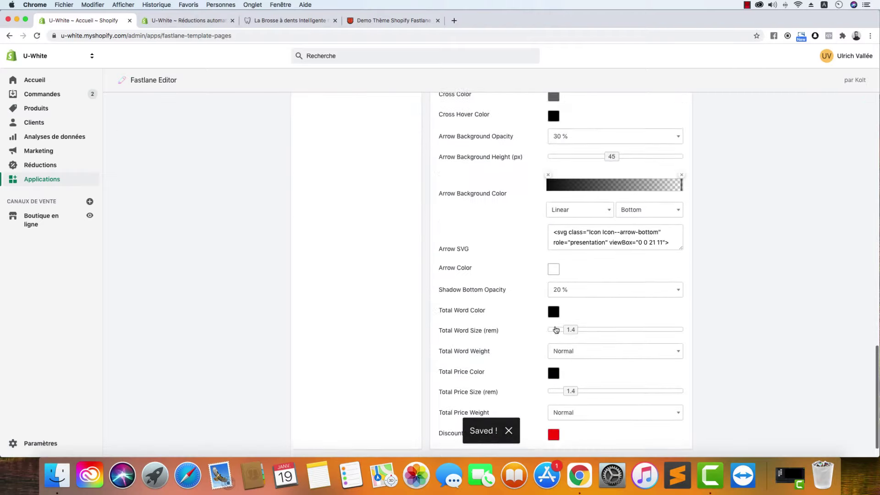
{"action": "left_click", "coordinate": [447, 438]}
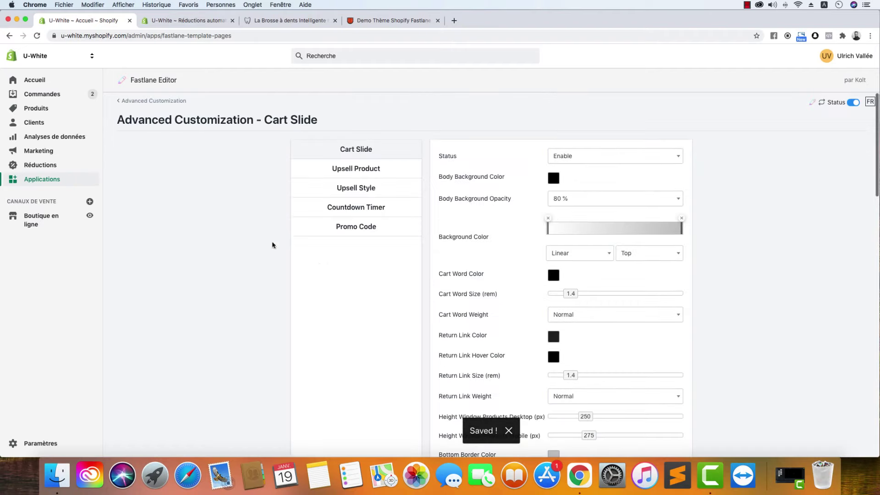
Reload the U-White product page and open its cart to examine the background gradient
{"action": "left_click", "coordinate": [293, 21]}
{"action": "left_click", "coordinate": [37, 36]}
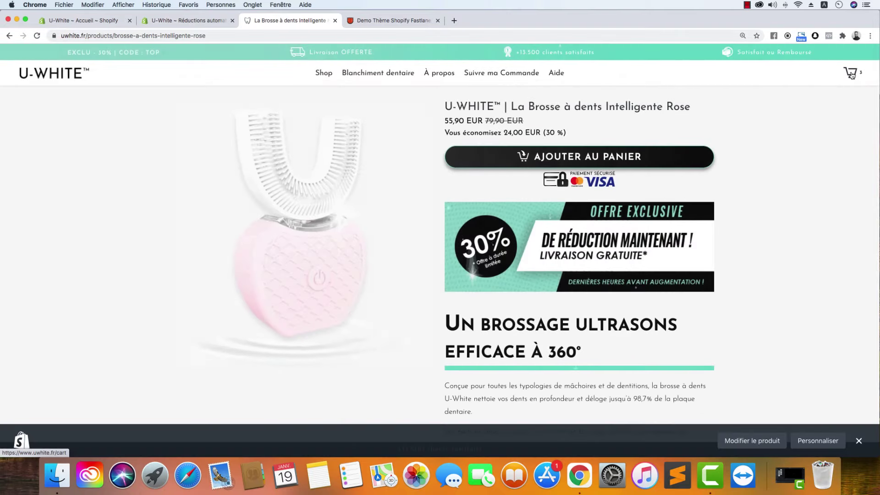
{"action": "left_click", "coordinate": [850, 73]}
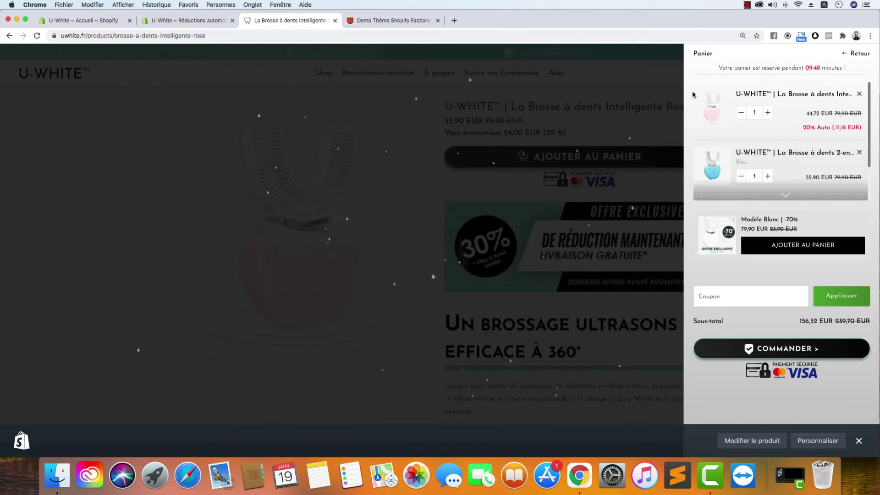
{"action": "left_click", "coordinate": [168, 26]}
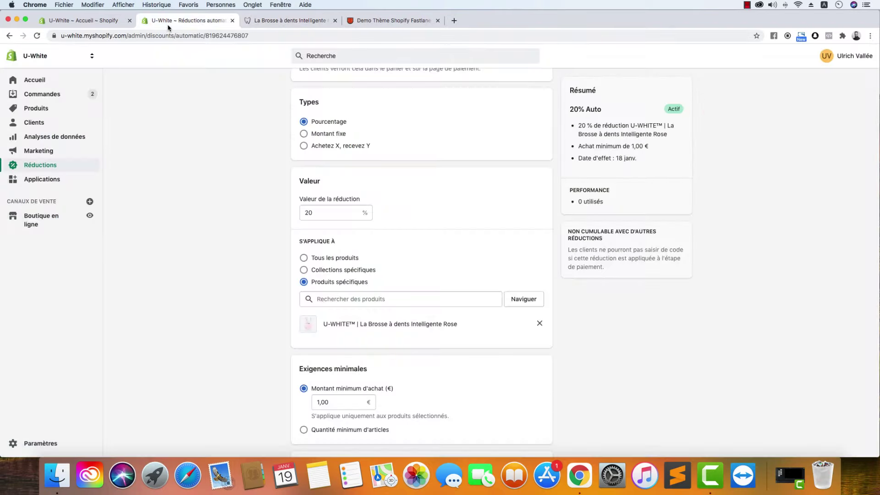
Restore the end stop of the Cart Slide's Background Color gradient to the copied #E2E2E2
{"action": "left_click", "coordinate": [103, 22]}
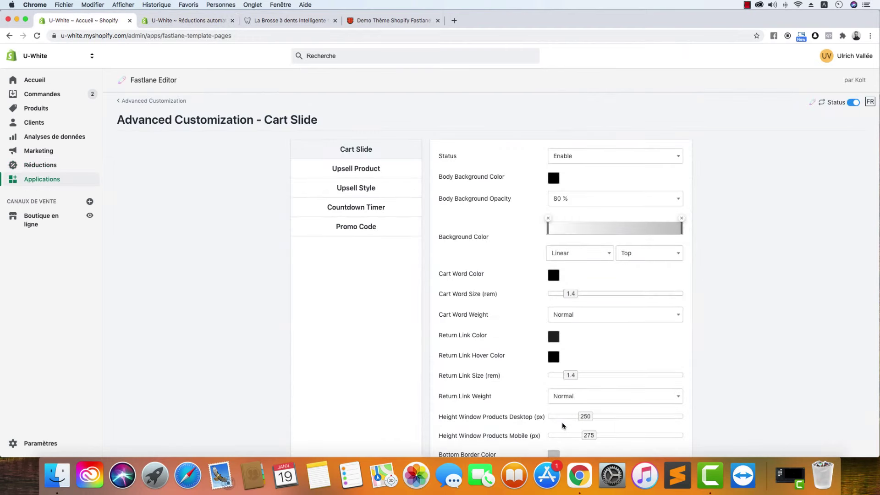
{"action": "left_click", "coordinate": [681, 241]}
{"action": "left_click_drag", "start_coordinate": [649, 324], "coordinate": [596, 325]}
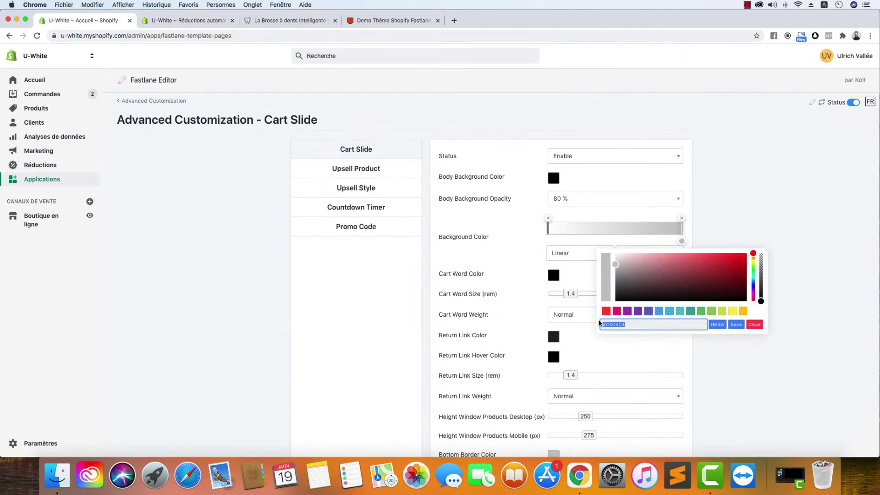
{"action": "left_click", "coordinate": [736, 325]}
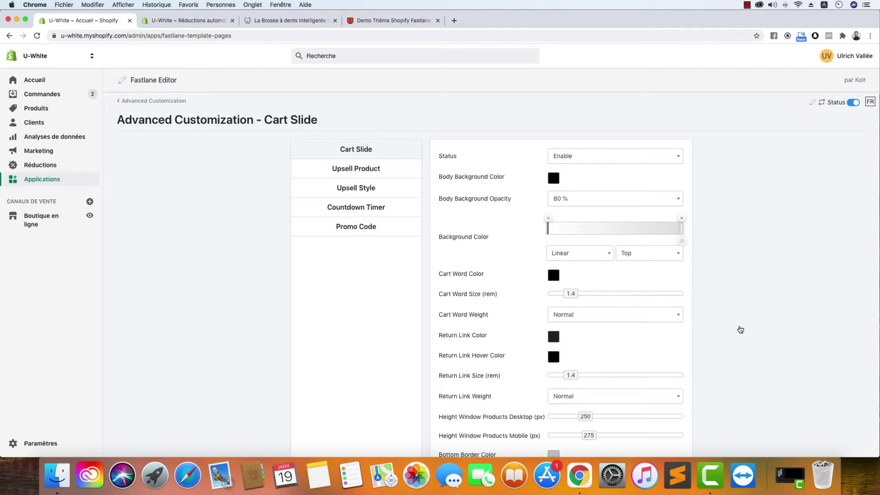
Check the gradient types for Background Color, then place the Fastlane Editor tab beside the U-White store tab
{"action": "left_click", "coordinate": [589, 256]}
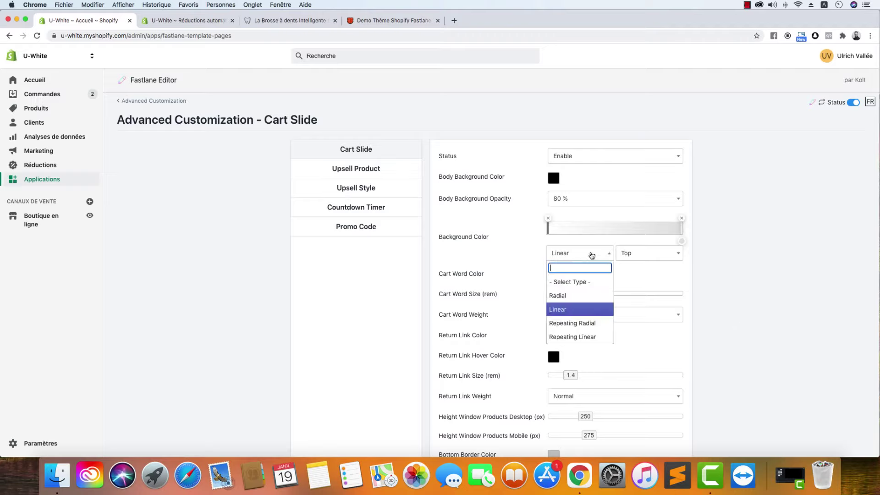
{"action": "left_click", "coordinate": [782, 292]}
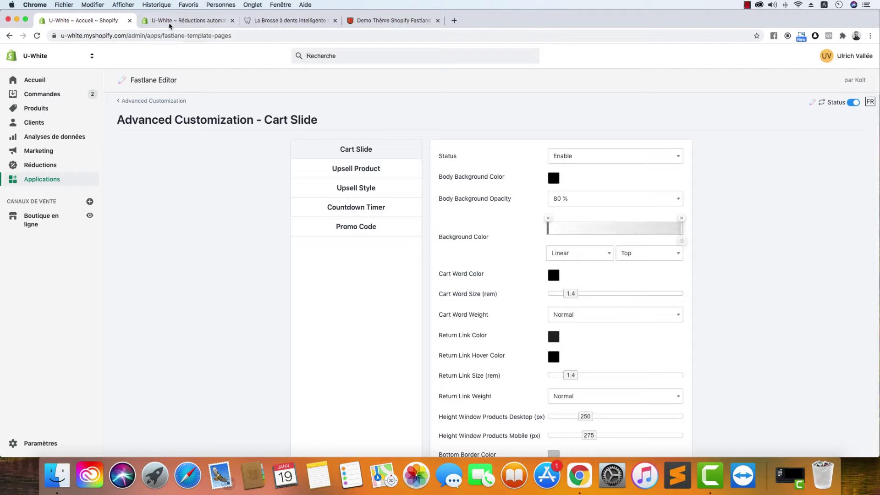
{"action": "left_click", "coordinate": [294, 20]}
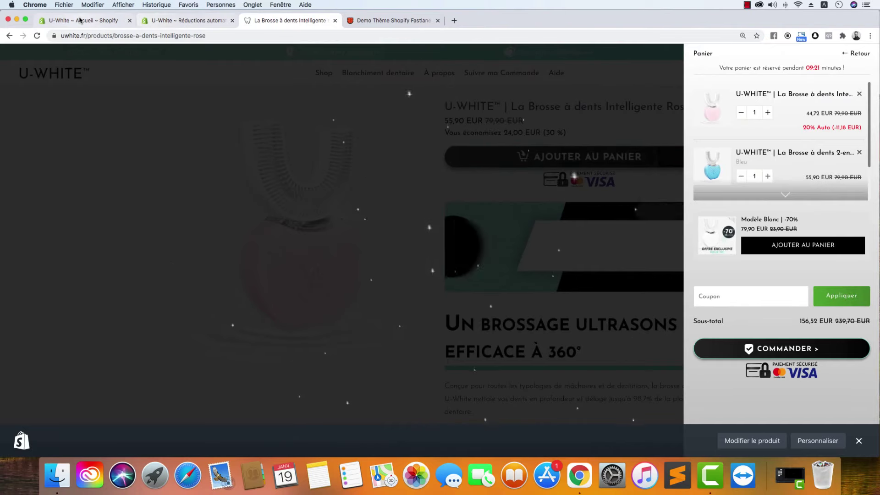
{"action": "left_click_drag", "start_coordinate": [79, 20], "coordinate": [183, 20]}
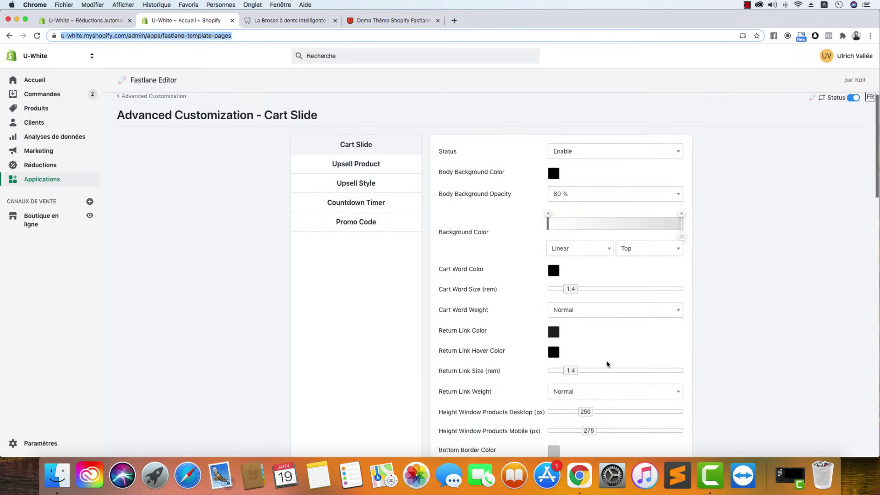
Review the Cart Word and Return Link settings of the Cart Slide, including Return Link Weight
{"action": "scroll", "coordinate": [607, 364], "scroll_direction": "down", "scroll_amount": 3}
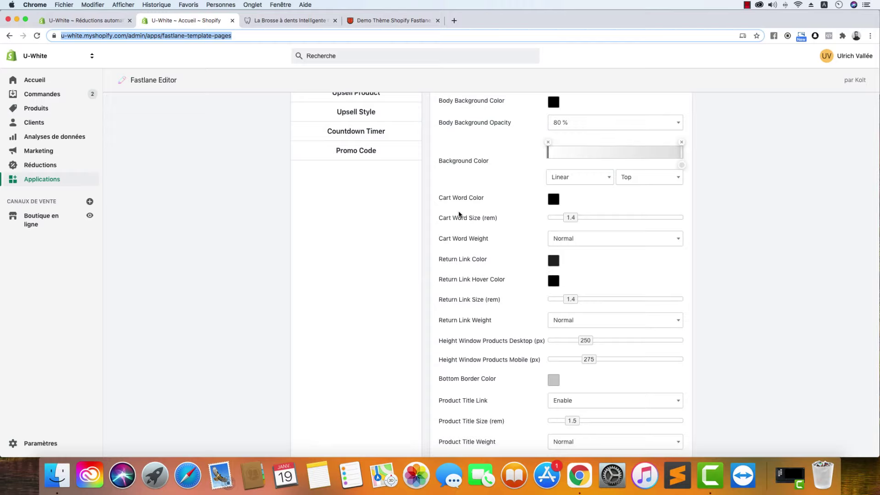
{"action": "scroll", "coordinate": [576, 302], "scroll_direction": "down", "scroll_amount": 3}
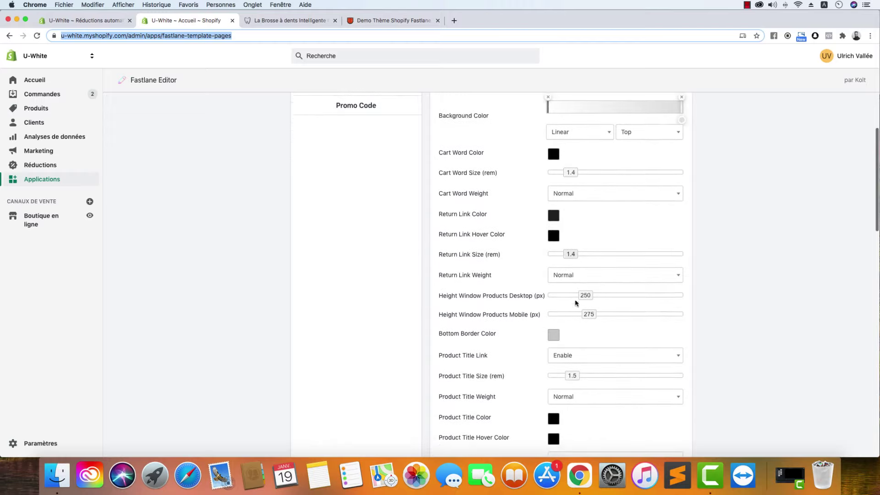
{"action": "left_click", "coordinate": [595, 263]}
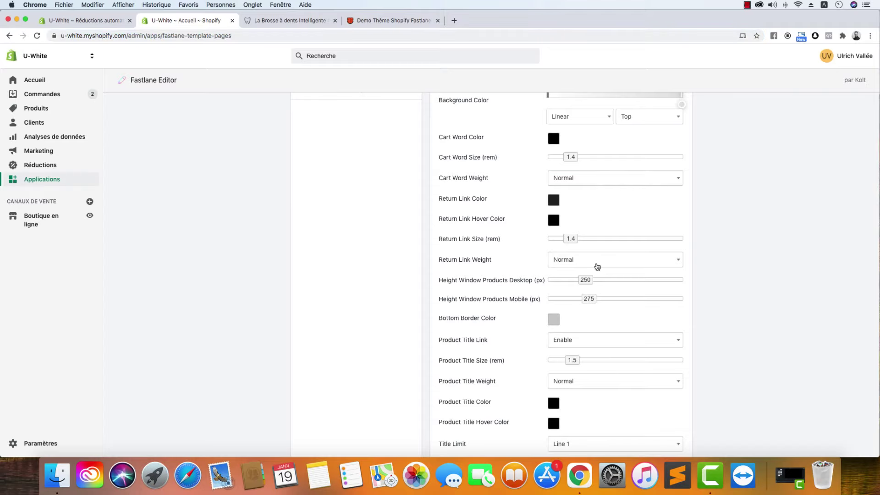
{"action": "left_click", "coordinate": [750, 278]}
{"action": "scroll", "coordinate": [680, 279], "scroll_direction": "down", "scroll_amount": 2}
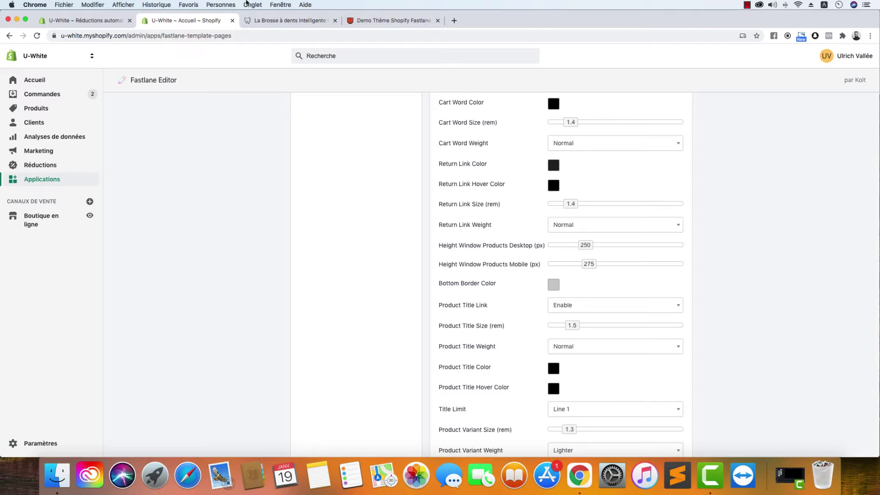
Compare the U-White cart's header, product list and separators with the corresponding Cart Slide settings
{"action": "left_click", "coordinate": [273, 20]}
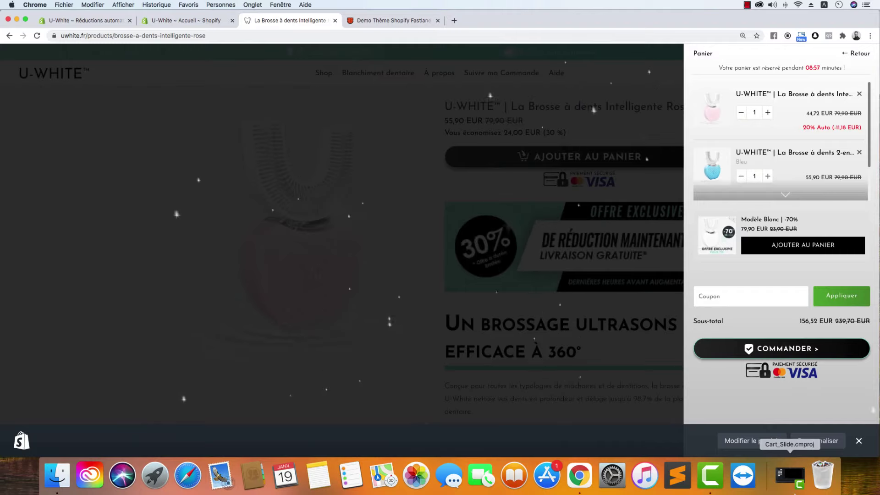
{"action": "left_click", "coordinate": [187, 21]}
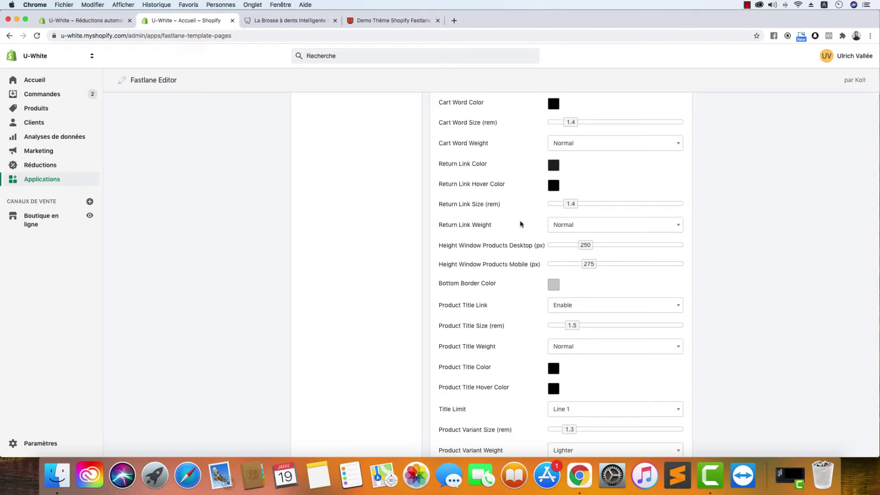
{"action": "left_click", "coordinate": [281, 21]}
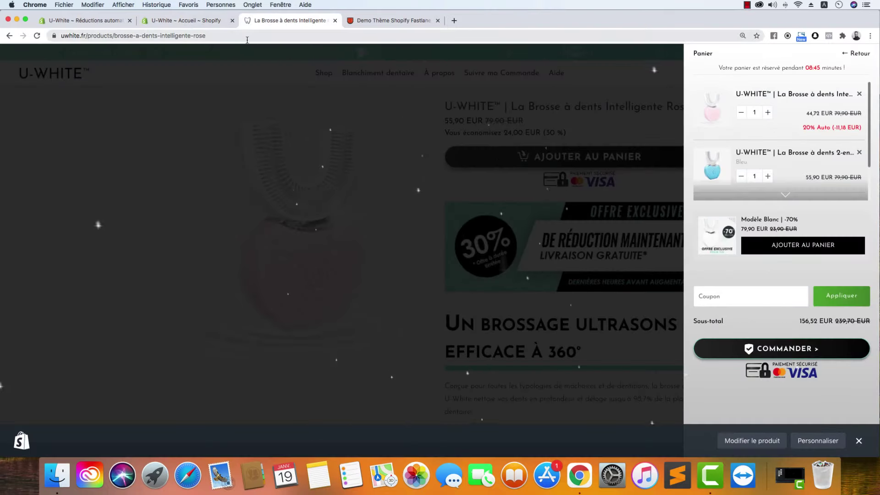
{"action": "left_click", "coordinate": [218, 22]}
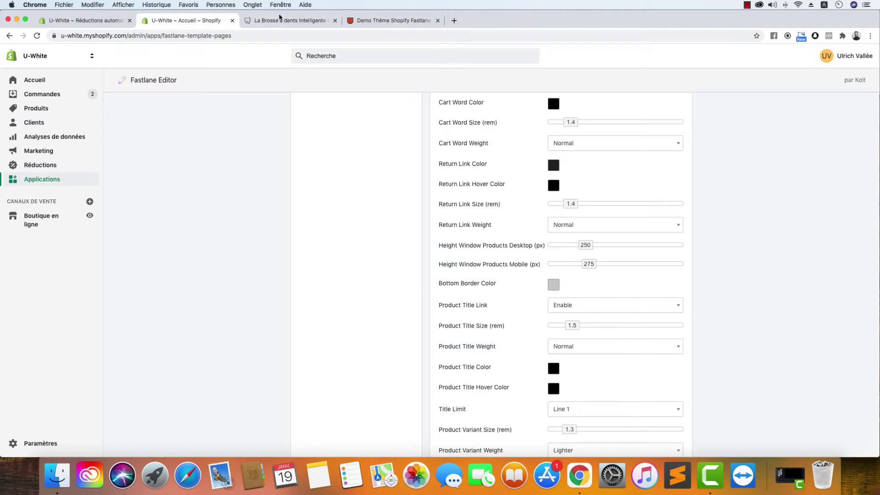
{"action": "left_click", "coordinate": [323, 22]}
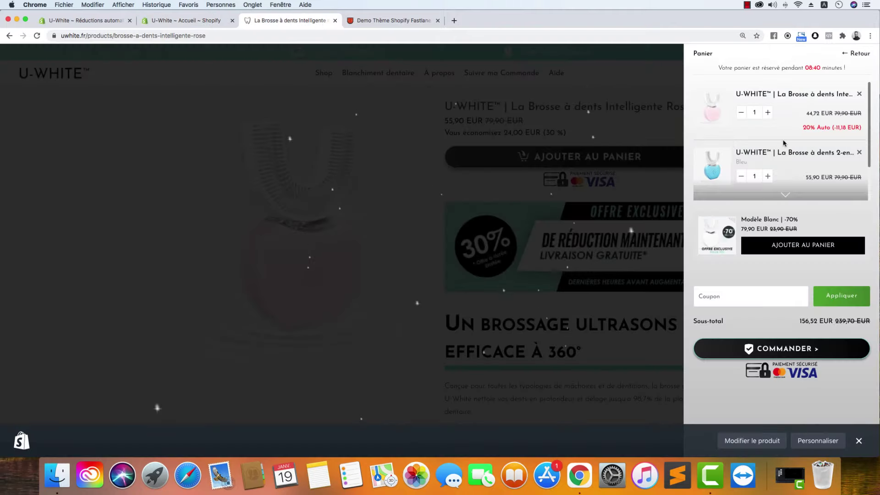
{"action": "left_click", "coordinate": [210, 21]}
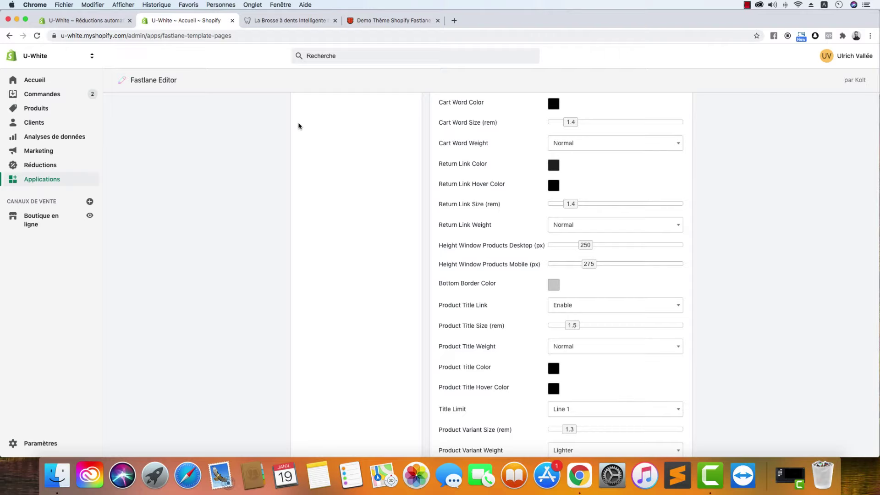
Check the available Product Title Link options in the Cart Slide settings
{"action": "scroll", "coordinate": [438, 225], "scroll_direction": "down", "scroll_amount": 5}
{"action": "left_click", "coordinate": [582, 199]}
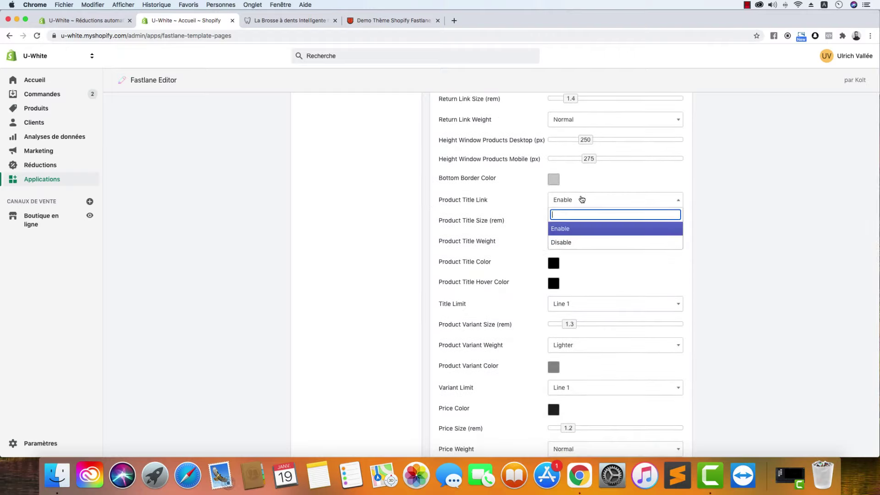
{"action": "left_click", "coordinate": [723, 198]}
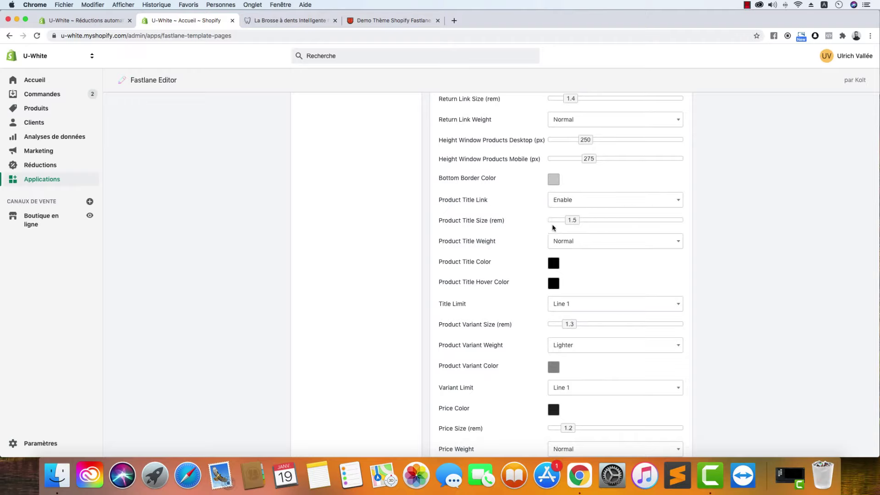
Check the Title Limit options and compare them with the product titles in the U-White cart
{"action": "scroll", "coordinate": [585, 248], "scroll_direction": "down", "scroll_amount": 6}
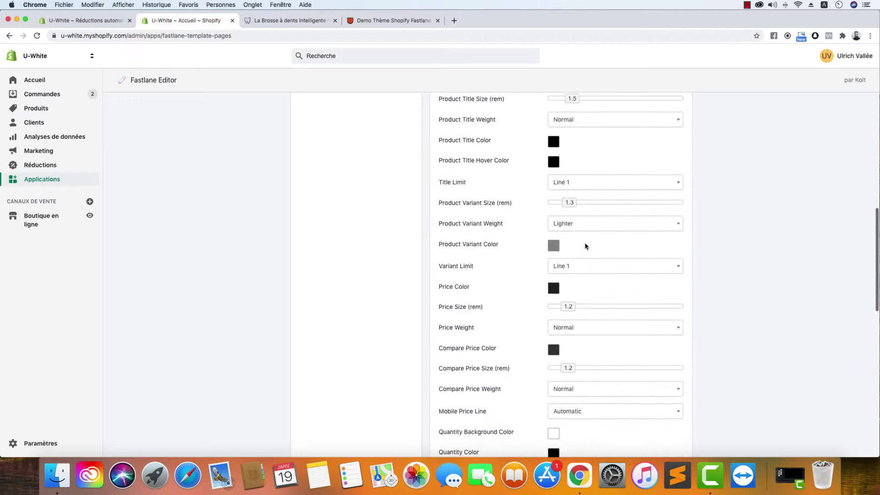
{"action": "scroll", "coordinate": [586, 246], "scroll_direction": "up", "scroll_amount": 1}
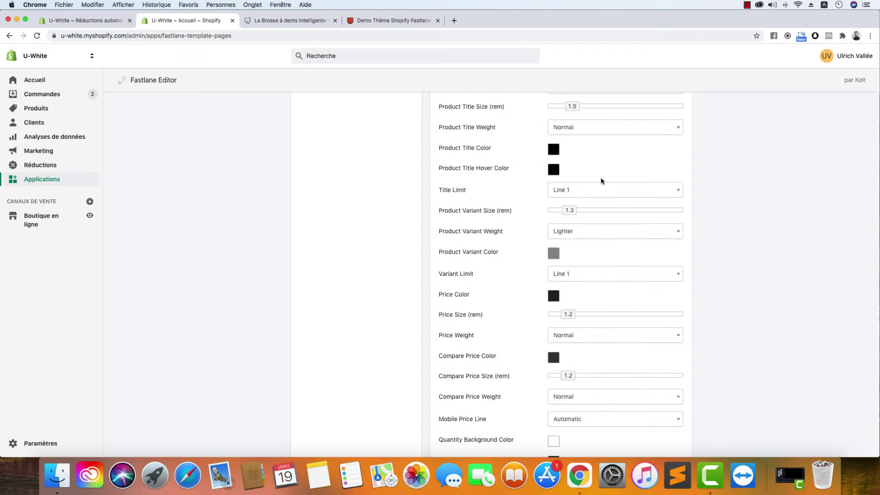
{"action": "left_click", "coordinate": [593, 193]}
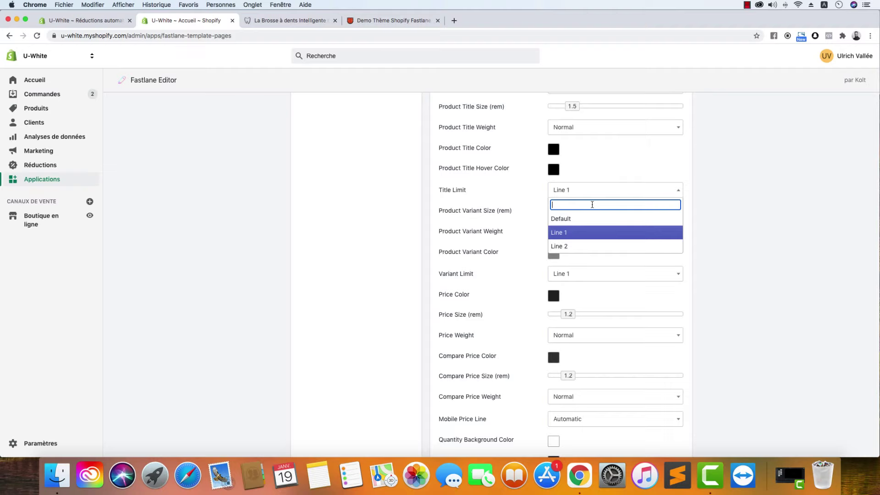
{"action": "left_click", "coordinate": [781, 202]}
{"action": "left_click", "coordinate": [290, 20]}
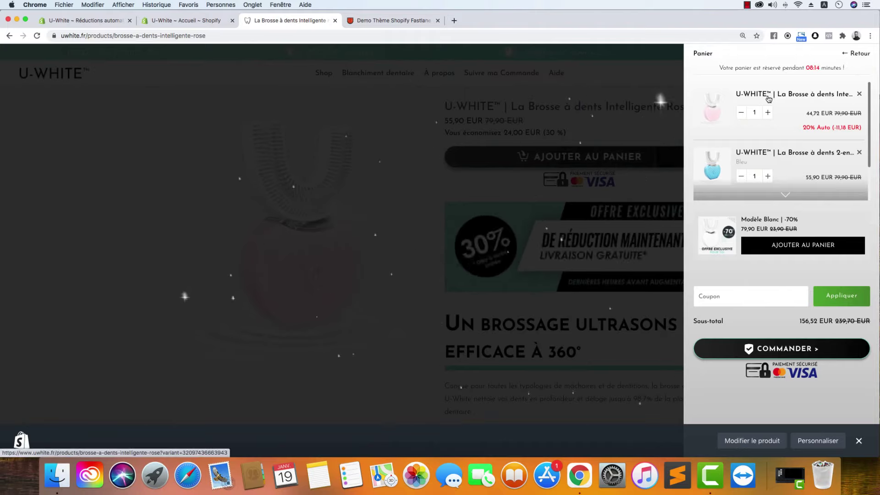
{"action": "left_click", "coordinate": [197, 21]}
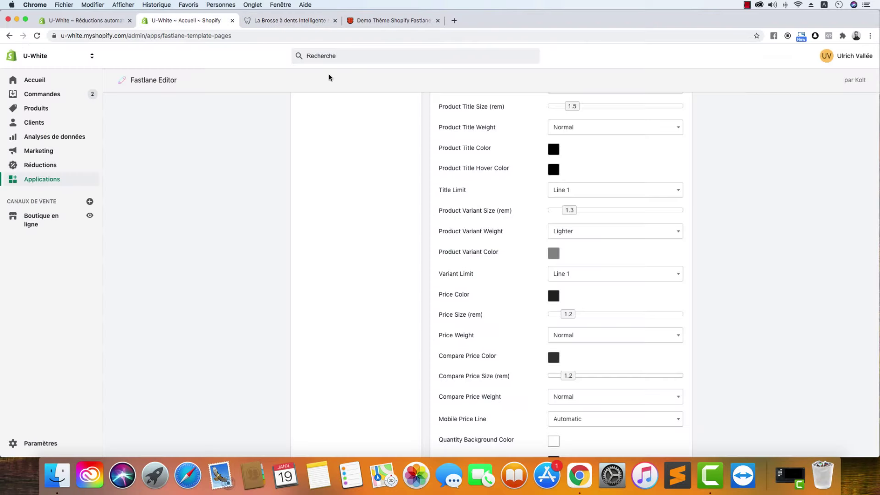
Check the available Variant Limit options in the Cart Slide settings
{"action": "scroll", "coordinate": [562, 336], "scroll_direction": "down", "scroll_amount": 1}
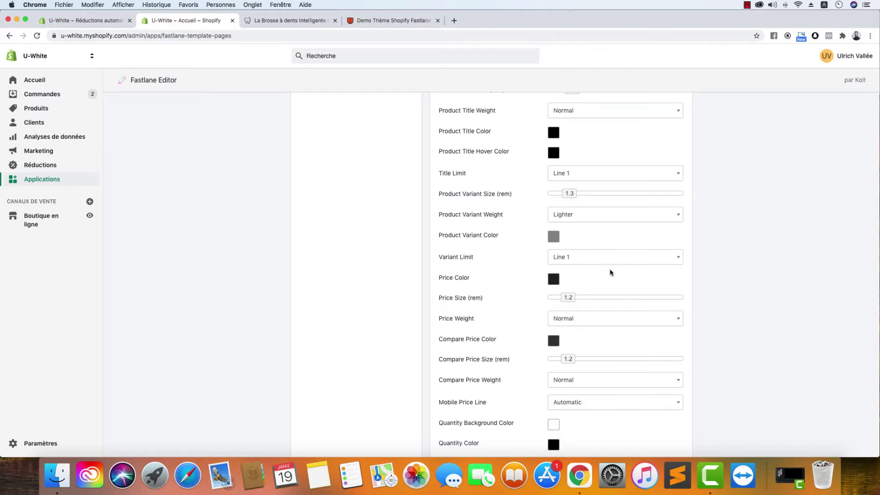
{"action": "left_click", "coordinate": [579, 254]}
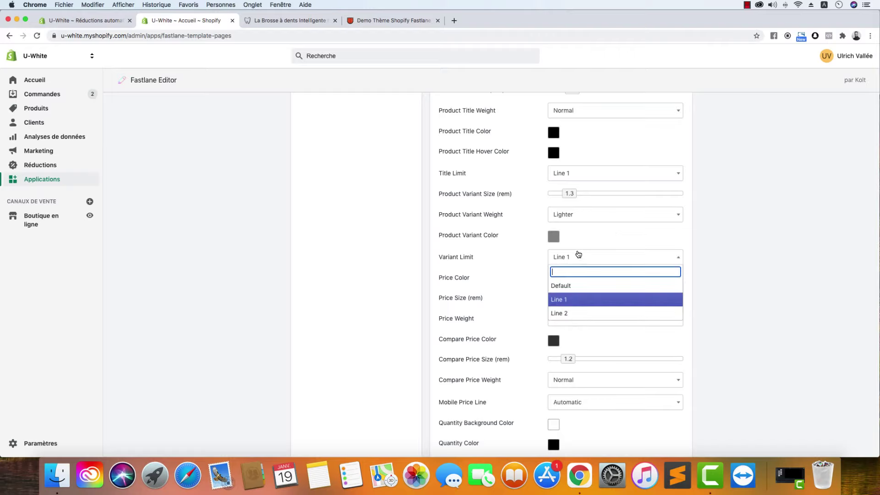
{"action": "left_click", "coordinate": [792, 274]}
Review the Price and Compare Price settings of the Cart Slide and check the Mobile Price Line options
{"action": "scroll", "coordinate": [792, 274], "scroll_direction": "down", "scroll_amount": 3}
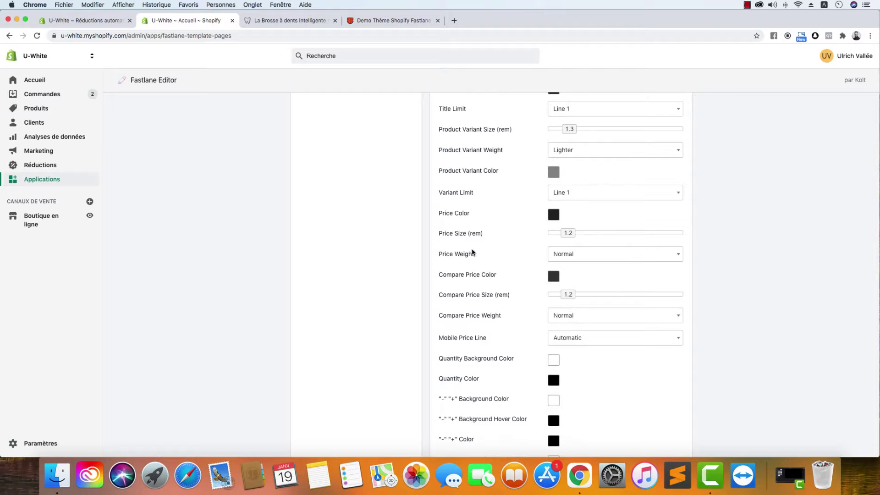
{"action": "scroll", "coordinate": [495, 270], "scroll_direction": "down", "scroll_amount": 2}
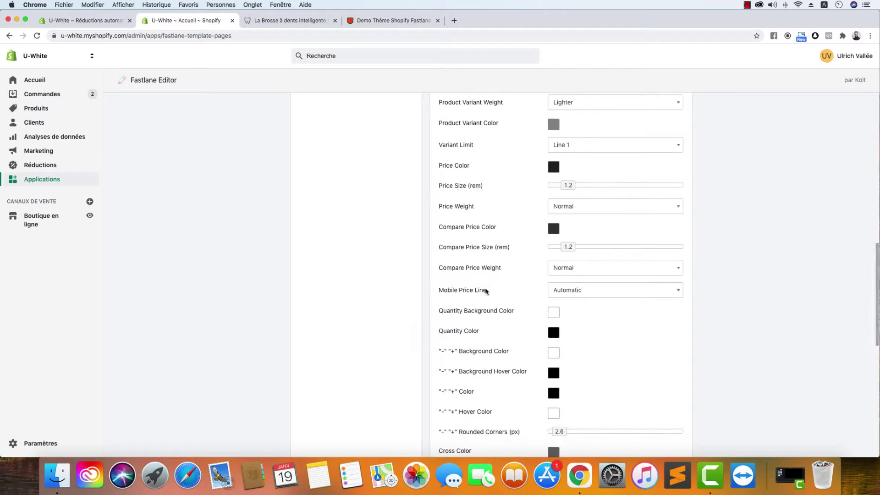
{"action": "scroll", "coordinate": [482, 293], "scroll_direction": "down", "scroll_amount": 2}
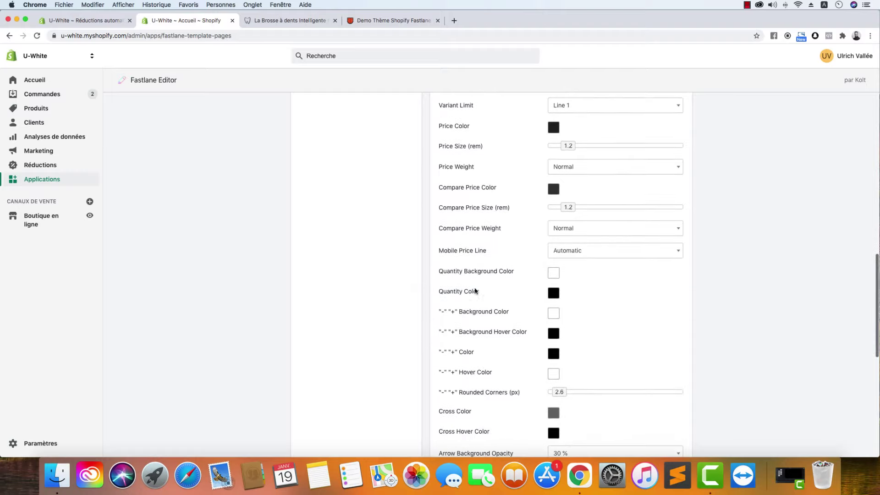
{"action": "left_click", "coordinate": [612, 256]}
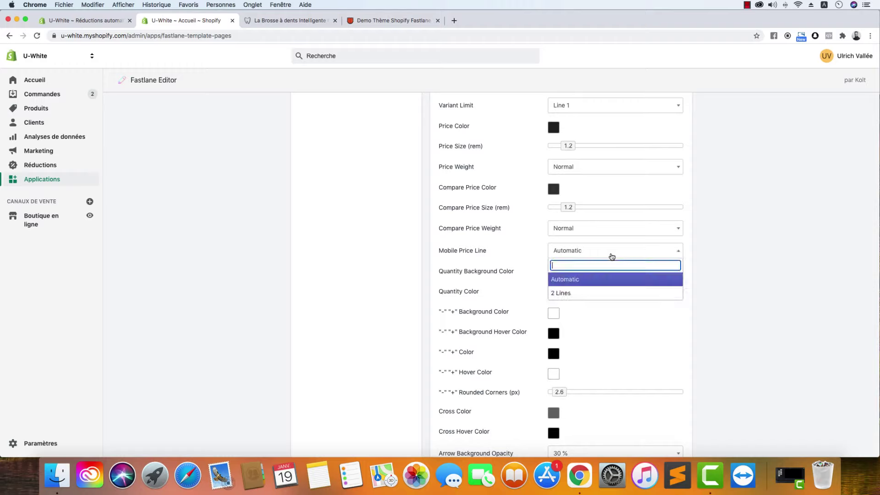
{"action": "left_click", "coordinate": [715, 234]}
Compare the Quantity and "-" "+" color and Rounded Corners settings with the quantity selectors in the U-White cart
{"action": "left_click", "coordinate": [291, 20]}
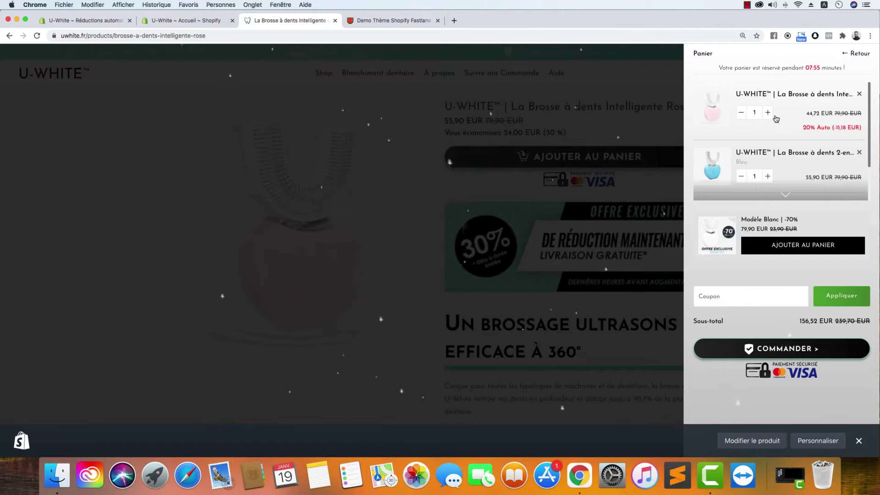
{"action": "left_click", "coordinate": [186, 21]}
{"action": "scroll", "coordinate": [596, 243], "scroll_direction": "down", "scroll_amount": 3}
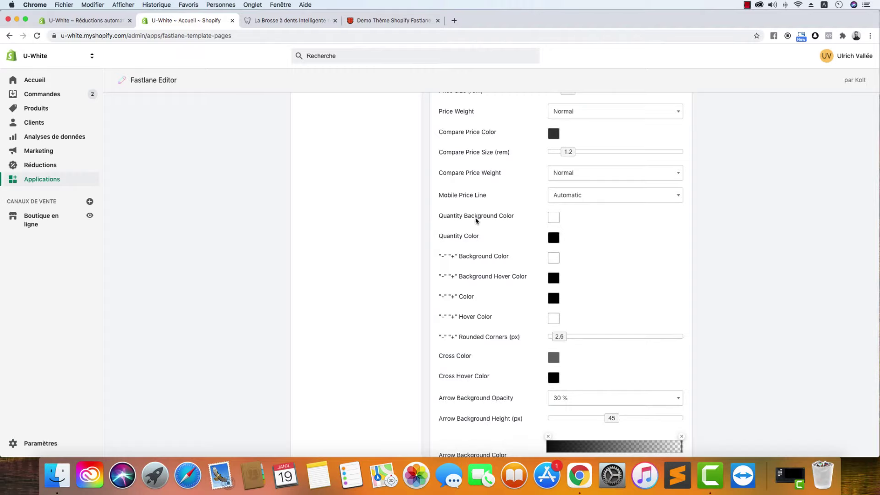
{"action": "left_click", "coordinate": [288, 22]}
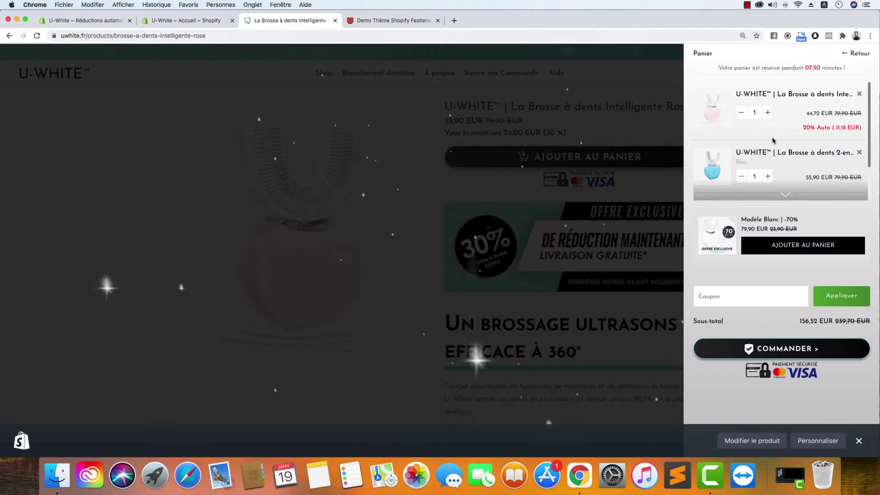
{"action": "left_click", "coordinate": [178, 22]}
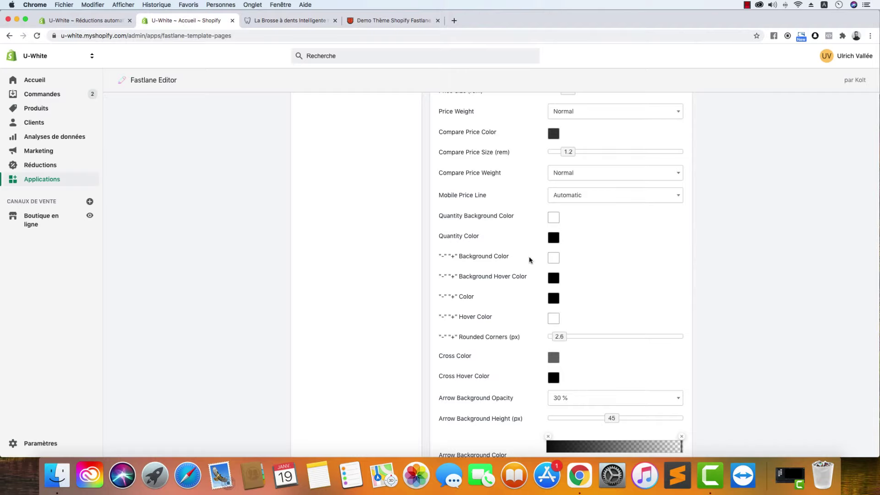
{"action": "scroll", "coordinate": [592, 335], "scroll_direction": "down", "scroll_amount": 3}
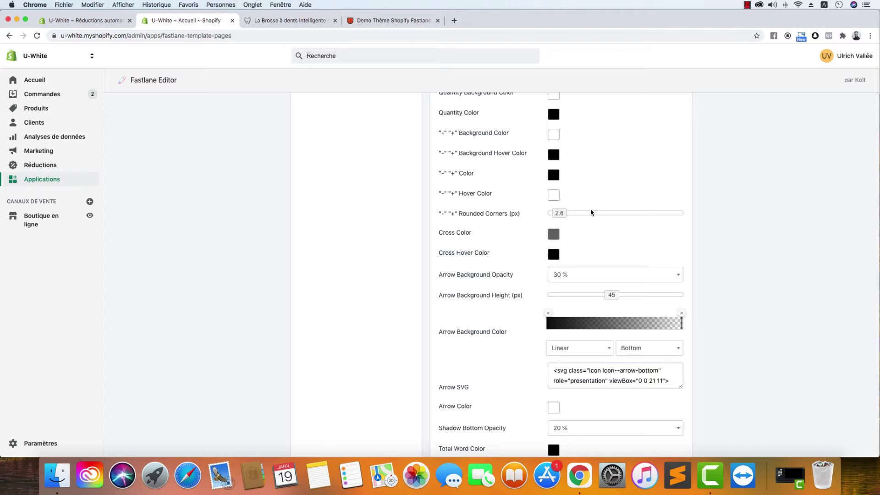
{"action": "left_click", "coordinate": [275, 23]}
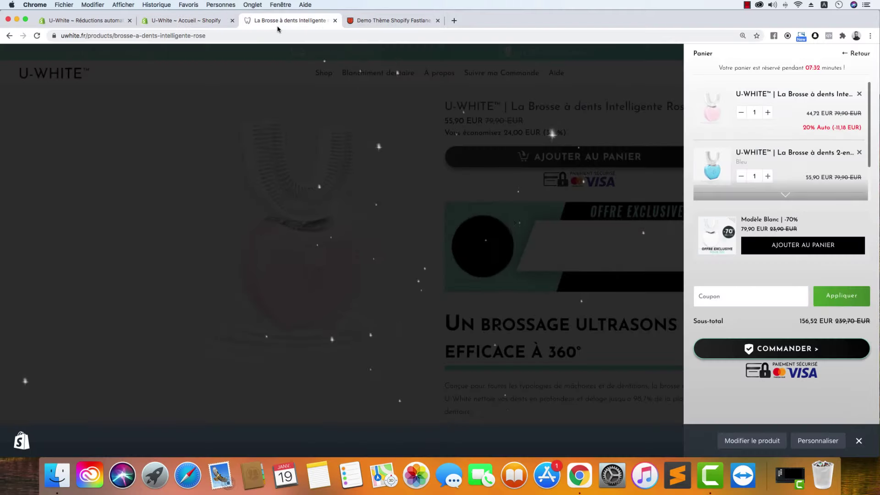
{"action": "left_click", "coordinate": [210, 23]}
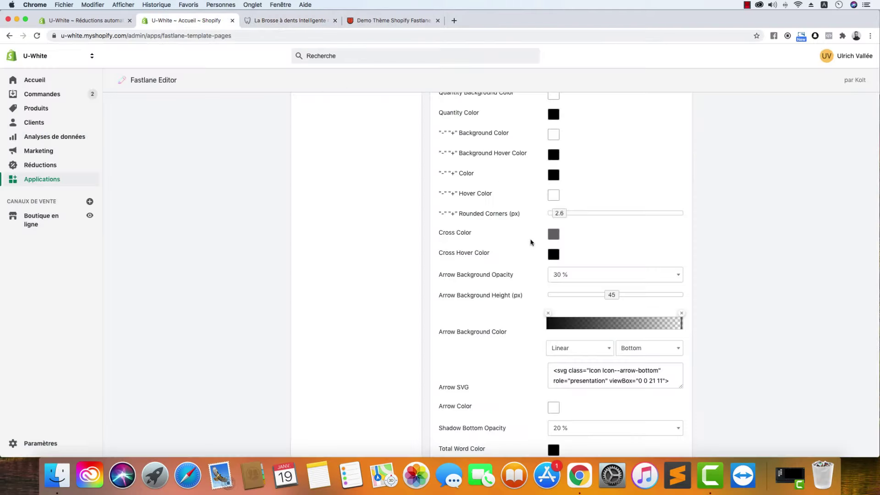
Review the Cross Color and Arrow Background settings and compare them with the arrow strip in the U-White cart
{"action": "scroll", "coordinate": [450, 310], "scroll_direction": "down", "scroll_amount": 1}
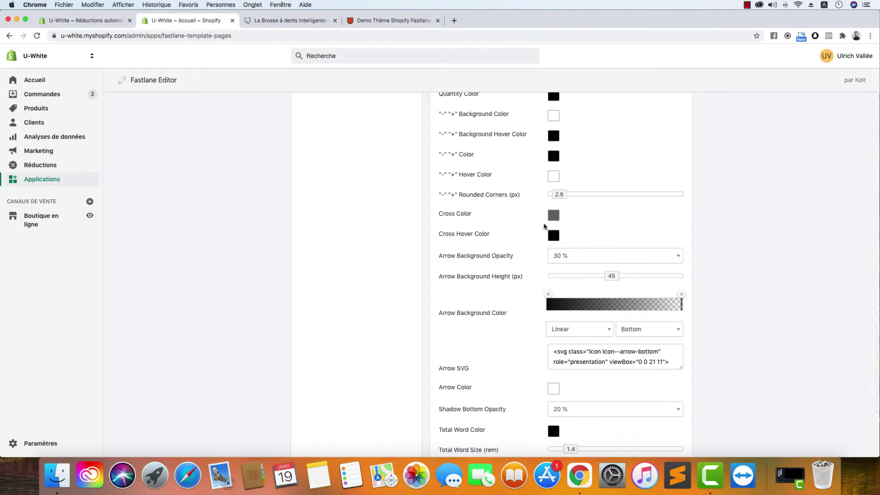
{"action": "scroll", "coordinate": [541, 278], "scroll_direction": "down", "scroll_amount": 2}
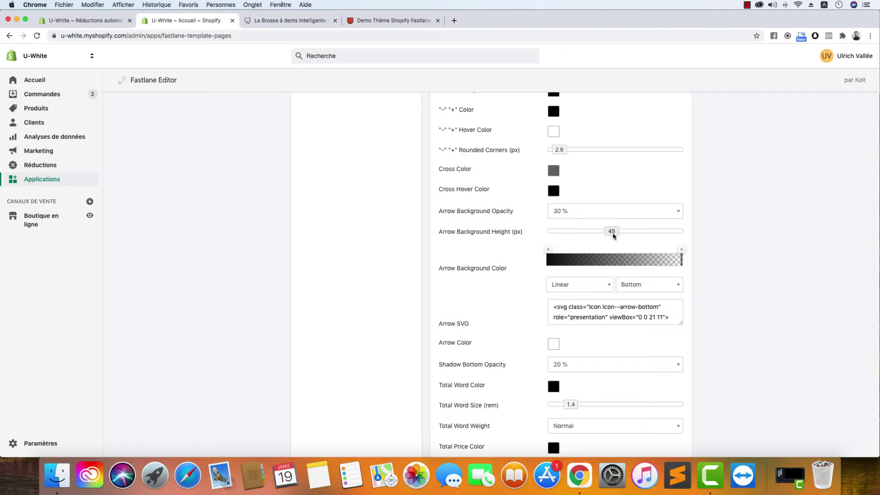
{"action": "left_click", "coordinate": [290, 21]}
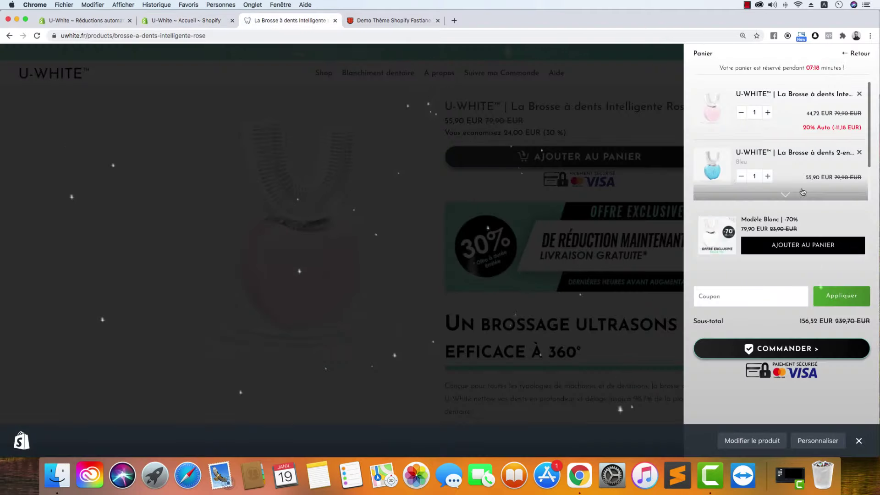
{"action": "left_click", "coordinate": [205, 21]}
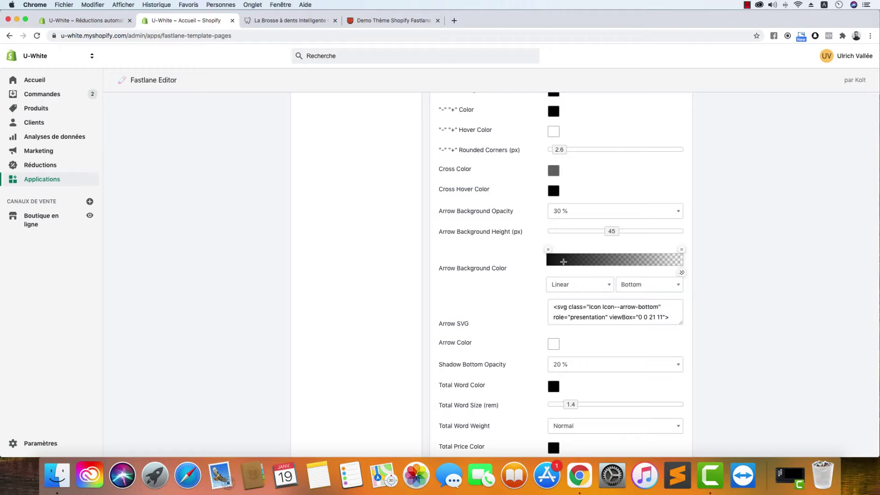
{"action": "left_click", "coordinate": [289, 20]}
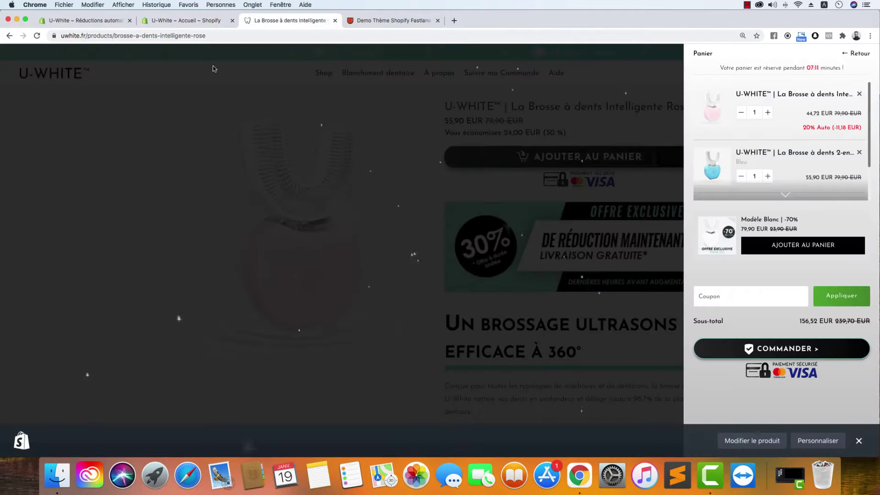
{"action": "left_click", "coordinate": [205, 21]}
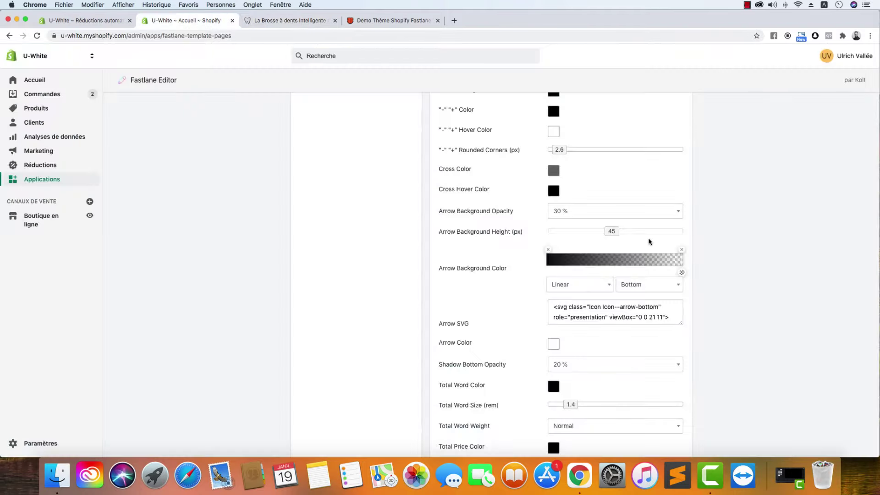
Remove the transparent end stop from the Arrow Background Color gradient and make the remaining black stop semi-transparent, then compare with the U-White cart
{"action": "left_click", "coordinate": [682, 250]}
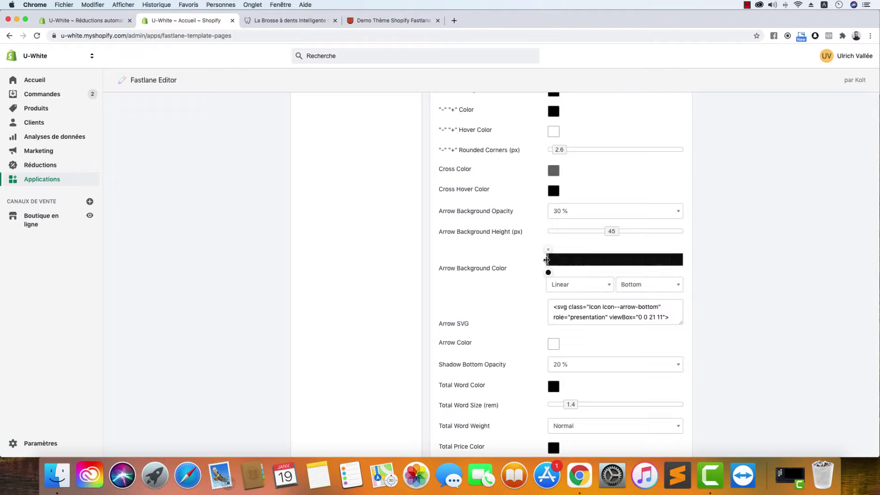
{"action": "left_click", "coordinate": [550, 272]}
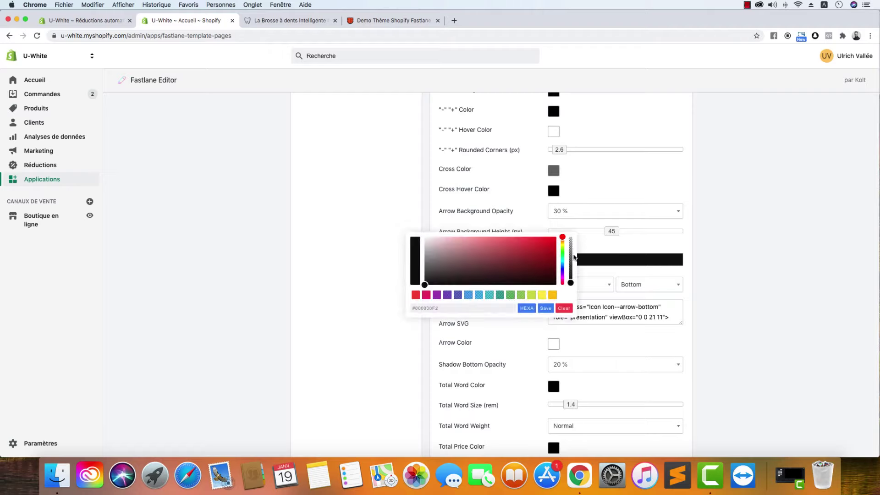
{"action": "left_click_drag", "start_coordinate": [571, 282], "coordinate": [571, 264]}
{"action": "left_click", "coordinate": [545, 310]}
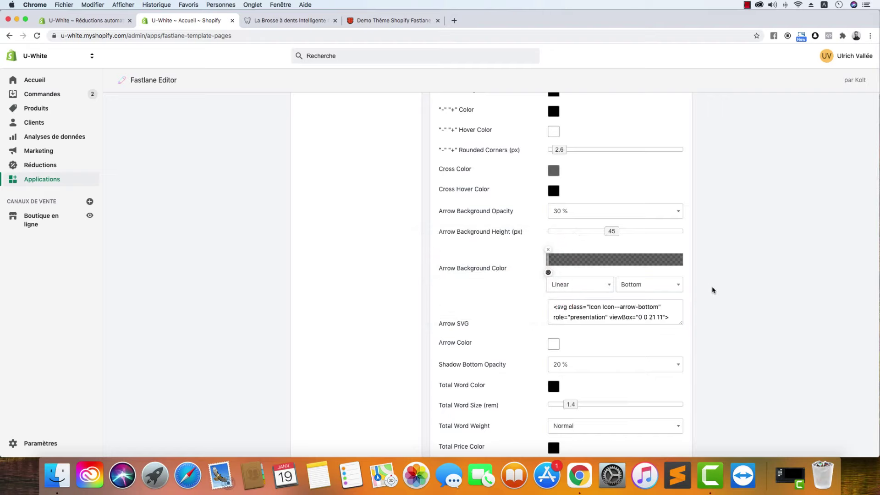
{"action": "left_click", "coordinate": [289, 20]}
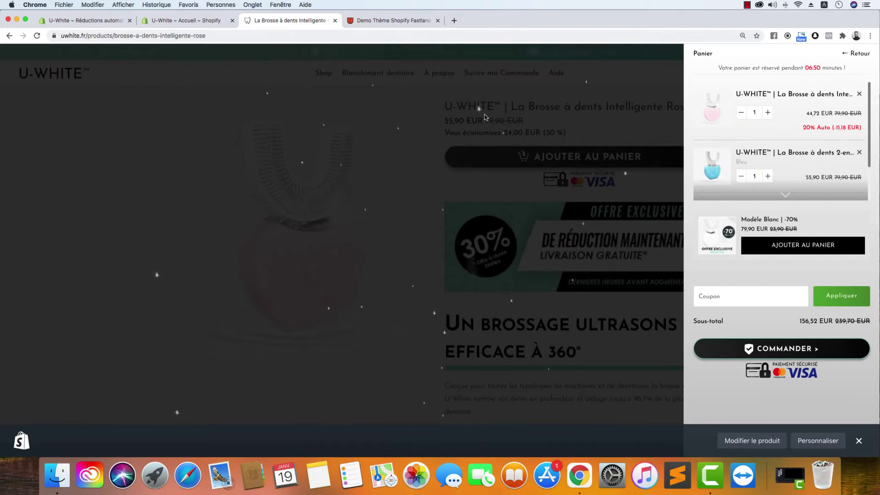
{"action": "left_click", "coordinate": [186, 21]}
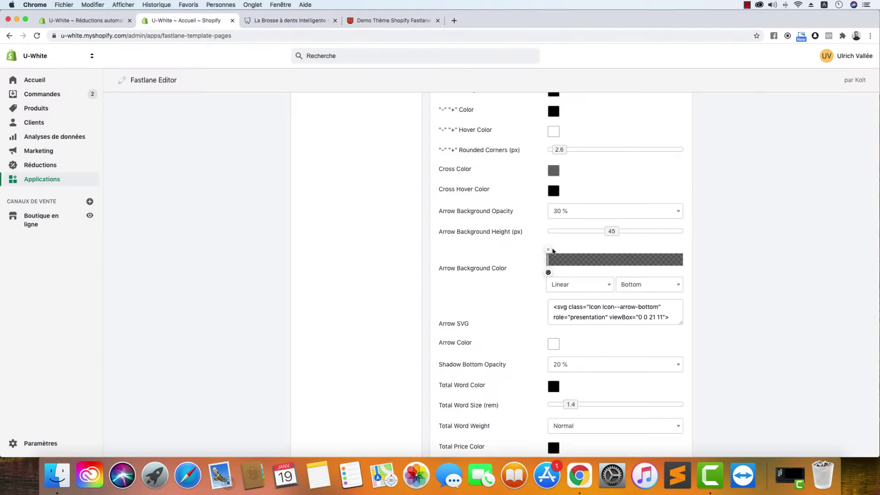
Inspect the Arrow SVG field, and close and reopen the U-White cart to examine its arrow
{"action": "scroll", "coordinate": [641, 284], "scroll_direction": "down", "scroll_amount": 3}
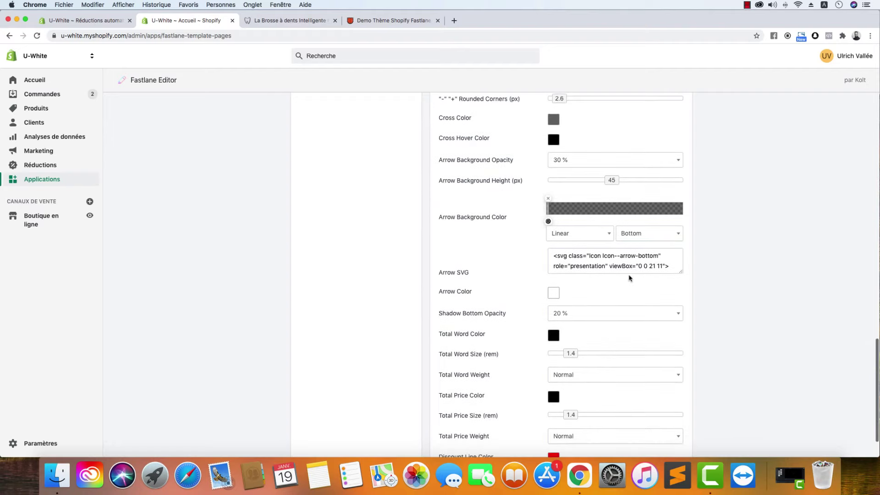
{"action": "left_click", "coordinate": [610, 260]}
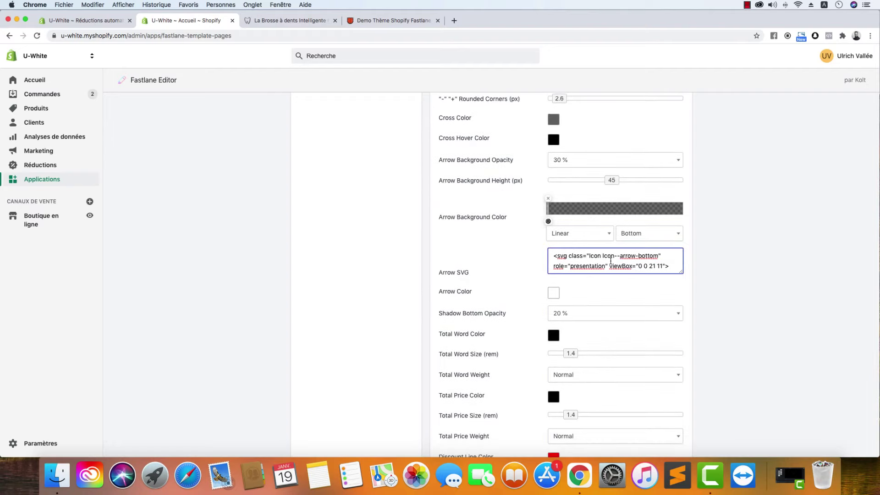
{"action": "left_click", "coordinate": [310, 24]}
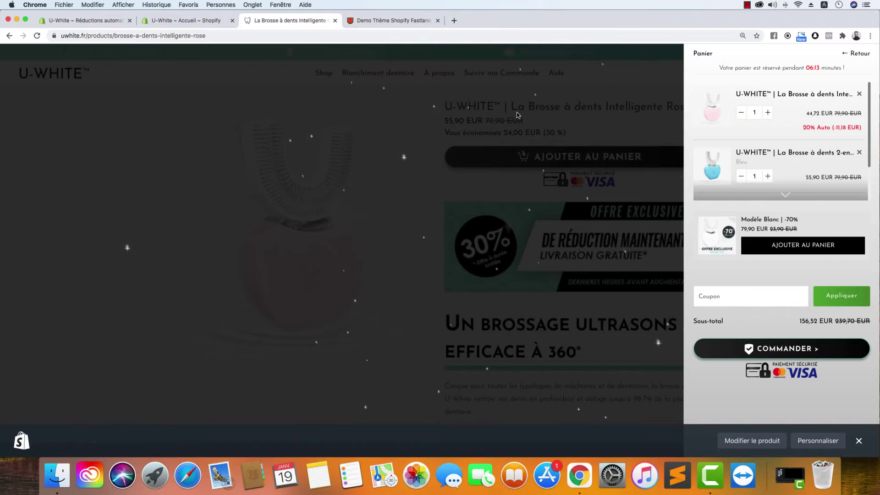
{"action": "left_click", "coordinate": [545, 196]}
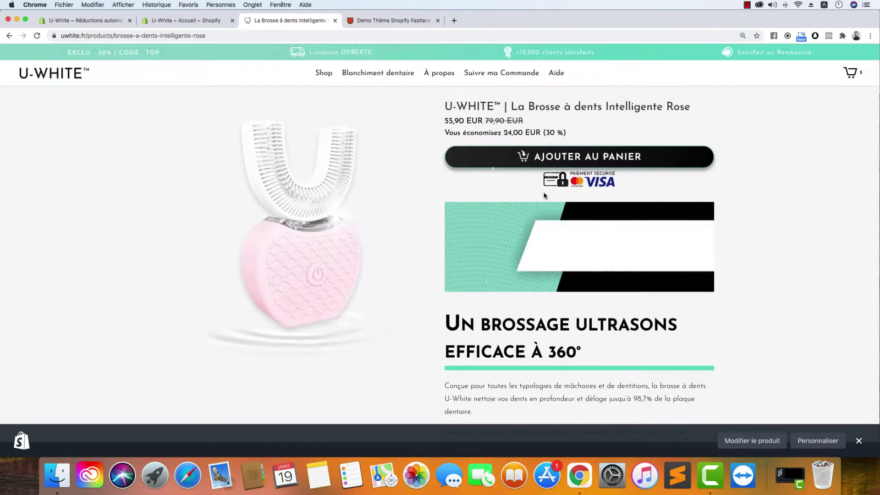
{"action": "left_click", "coordinate": [853, 78]}
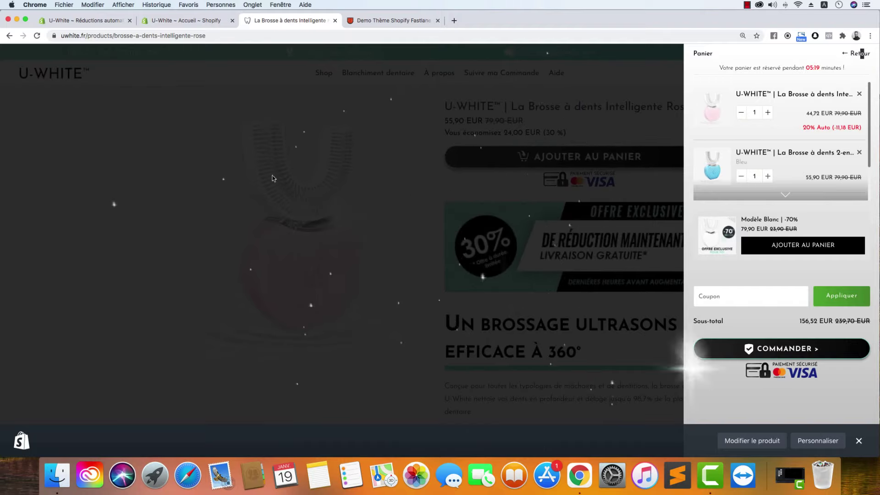
Select the full Arrow SVG code in the Cart Slide settings to examine it, then clear the selection
{"action": "left_click", "coordinate": [188, 20]}
{"action": "scroll", "coordinate": [617, 324], "scroll_direction": "down", "scroll_amount": 2}
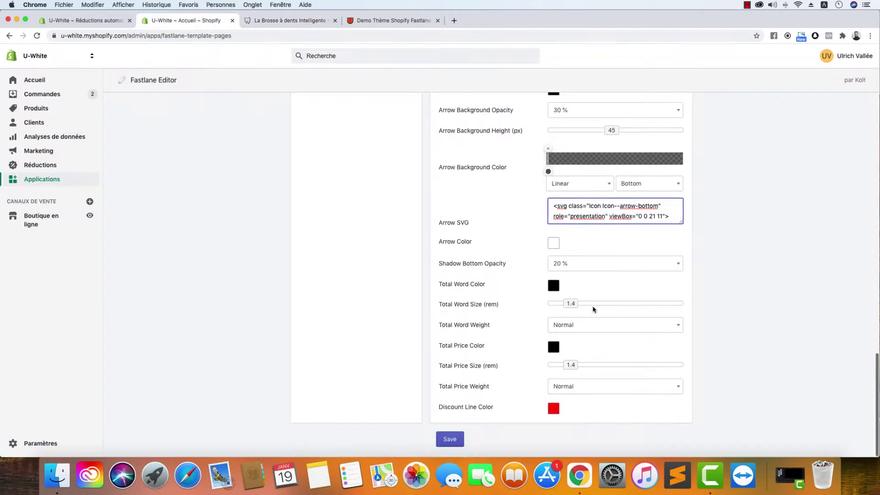
{"action": "left_click_drag", "start_coordinate": [552, 205], "coordinate": [723, 230]}
{"action": "left_click", "coordinate": [723, 229]}
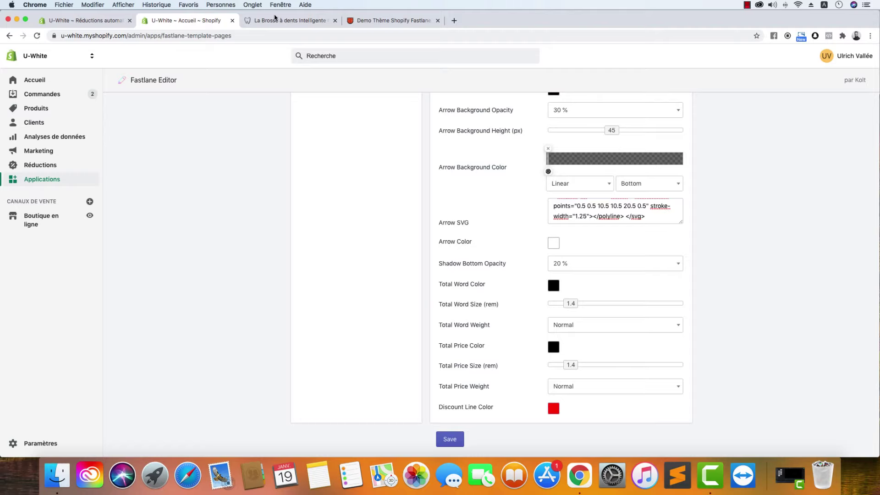
Compare the Shadow Bottom Opacity, Total and Discount Line Color settings with the shadow, subtotal and discount line in the U-White cart
{"action": "left_click", "coordinate": [291, 20]}
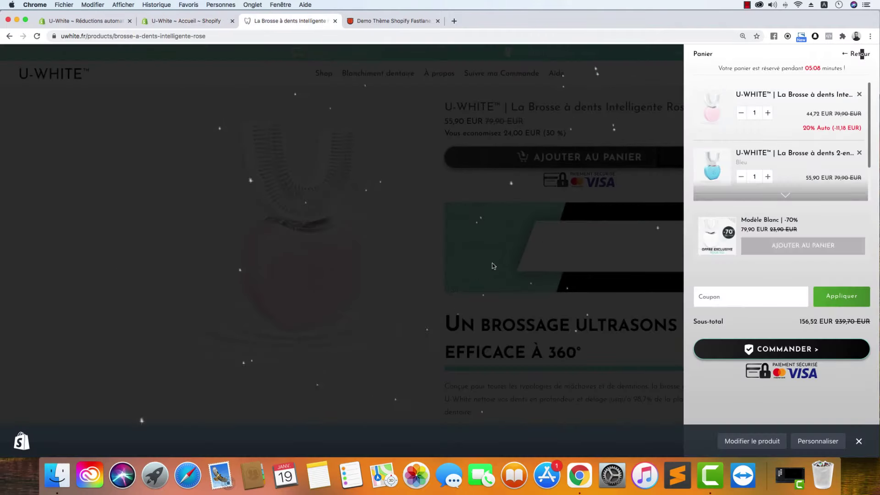
{"action": "left_click", "coordinate": [185, 20]}
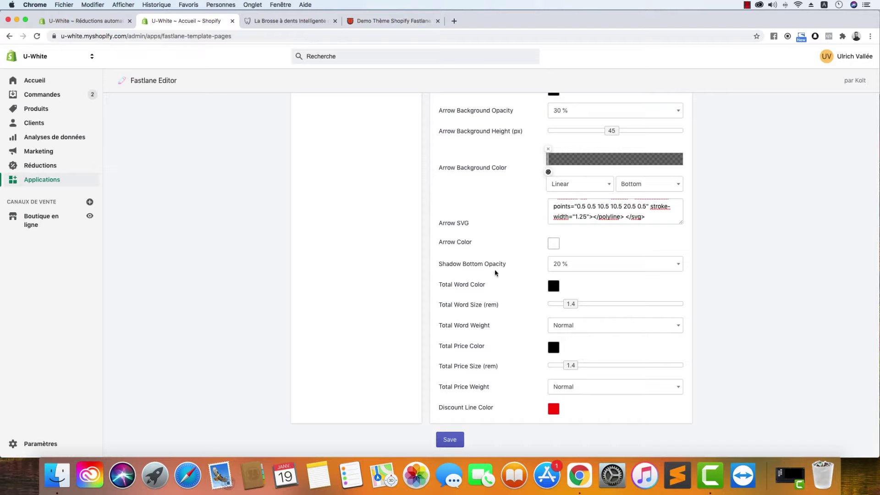
{"action": "left_click", "coordinate": [280, 24]}
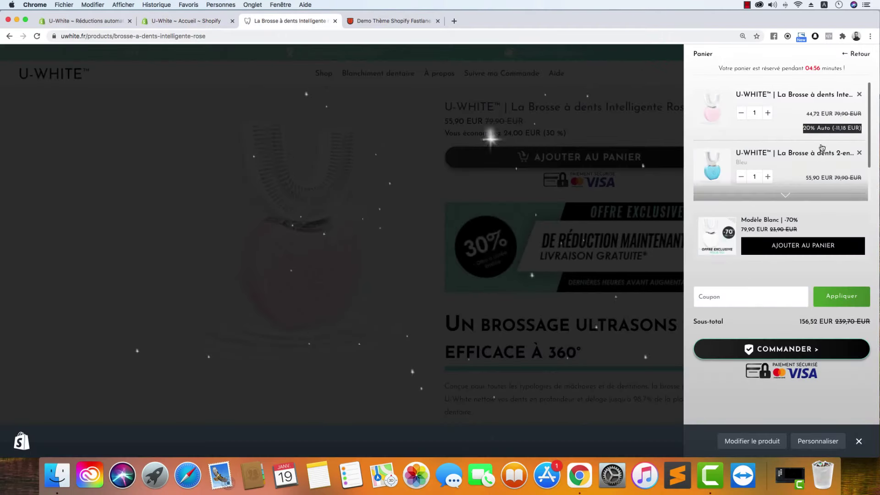
{"action": "left_click", "coordinate": [763, 294]}
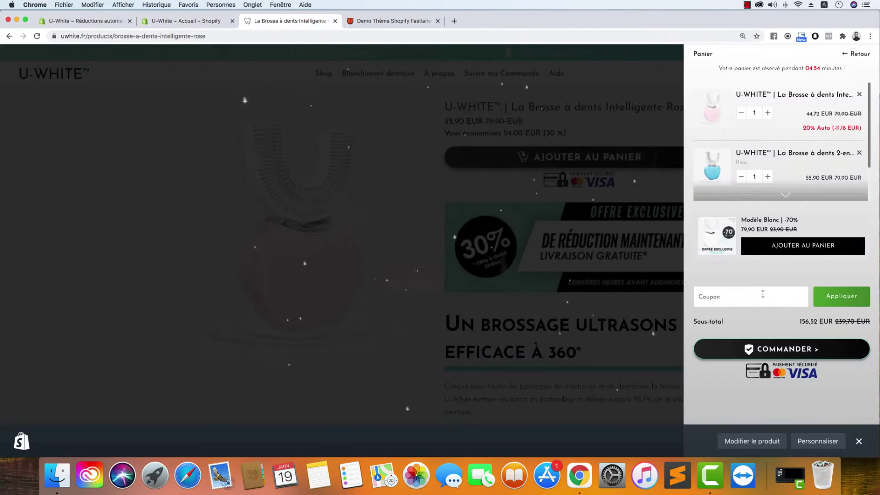
Remove the Brosse à dents Intelligente from the U-White cart and apply the coupon code U10
{"action": "left_click", "coordinate": [859, 94]}
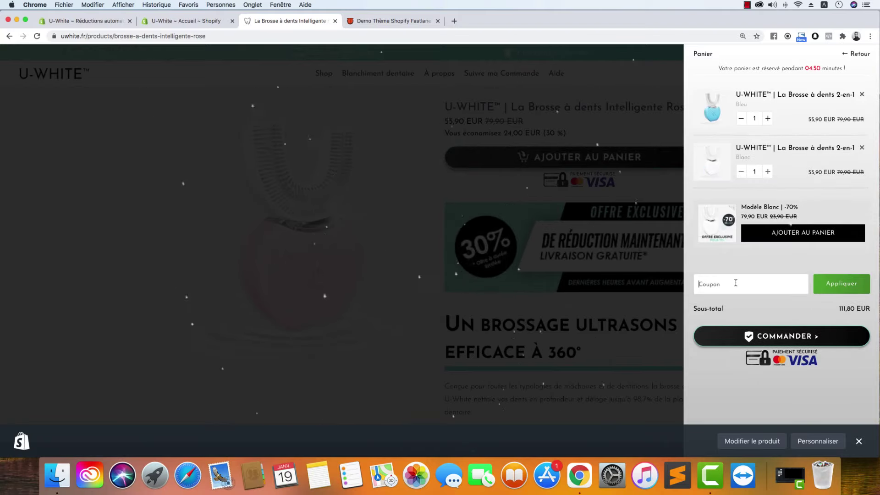
{"action": "type", "text": "U10"}
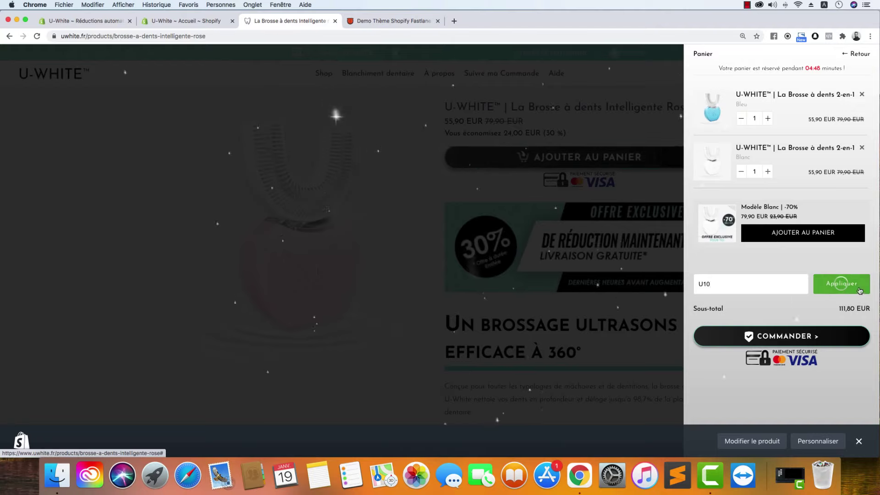
{"action": "left_click", "coordinate": [848, 286]}
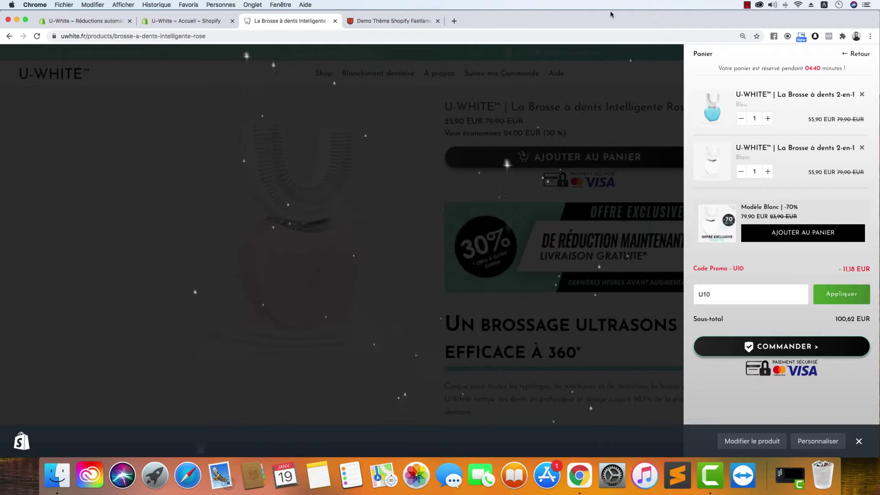
Look through the Cart Slide and Upsell Product settings, open the Countdown Timer settings and compare them with the U-White cart's timer
{"action": "left_click", "coordinate": [201, 22]}
{"action": "scroll", "coordinate": [313, 254], "scroll_direction": "up", "scroll_amount": 15}
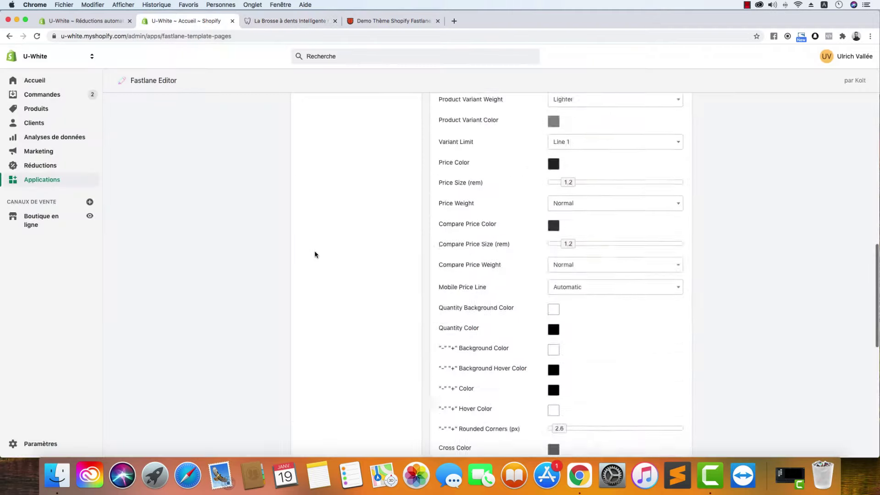
{"action": "scroll", "coordinate": [338, 254], "scroll_direction": "down", "scroll_amount": 15}
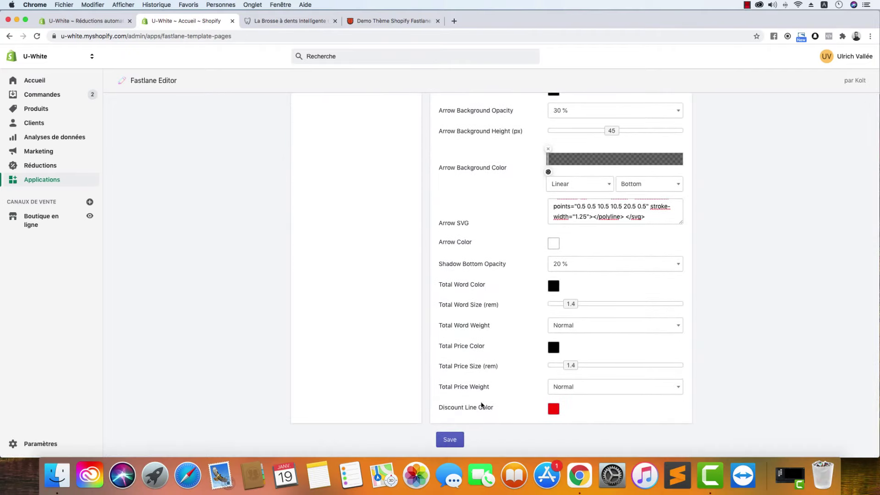
{"action": "scroll", "coordinate": [420, 395], "scroll_direction": "up", "scroll_amount": 15}
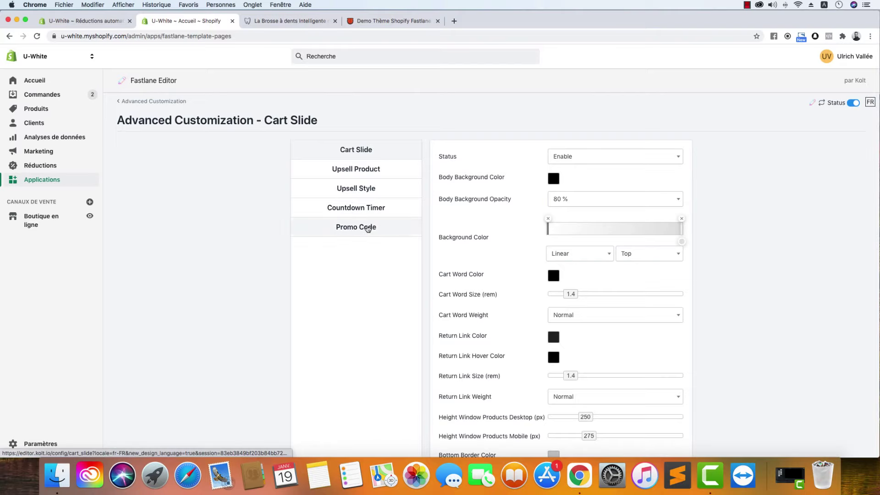
{"action": "left_click", "coordinate": [379, 174]}
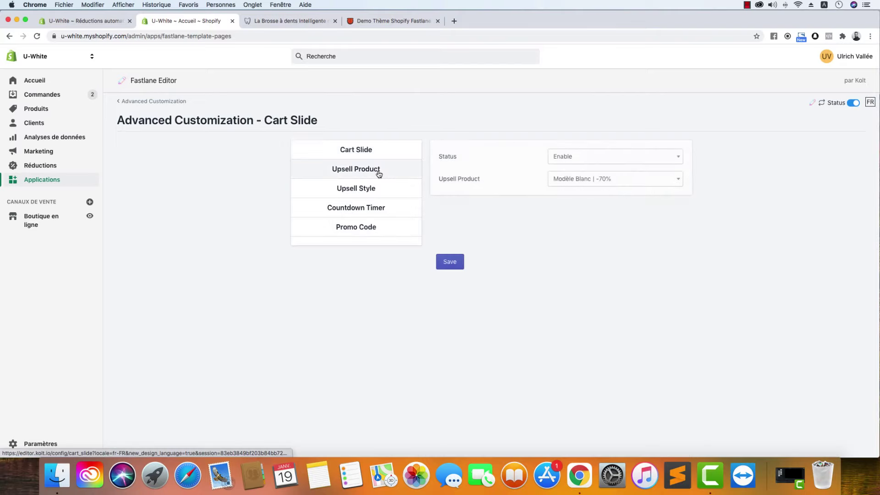
{"action": "left_click", "coordinate": [375, 206]}
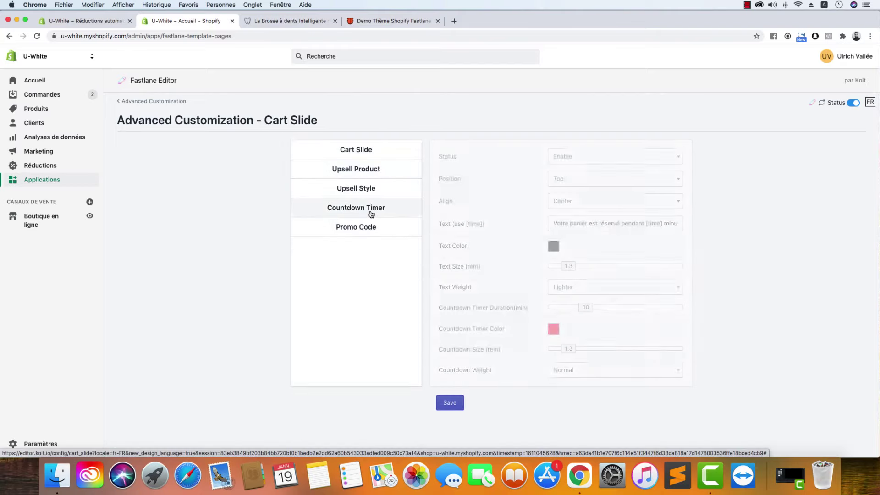
{"action": "left_click", "coordinate": [288, 21]}
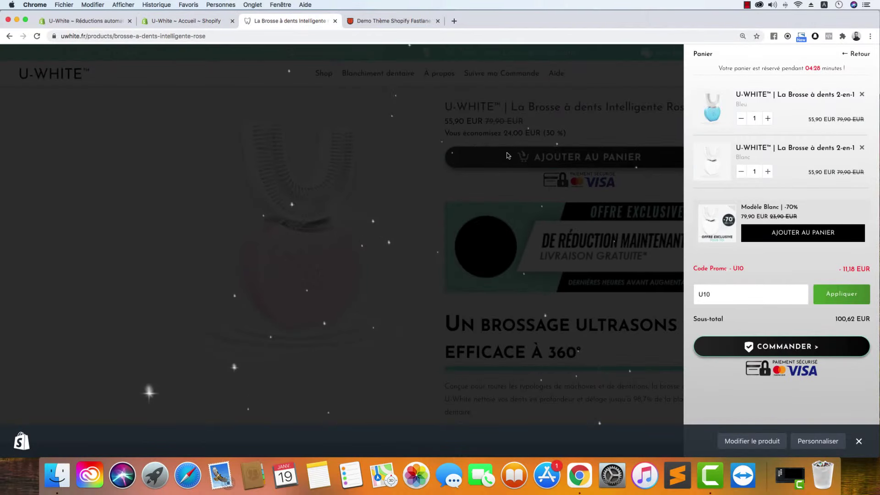
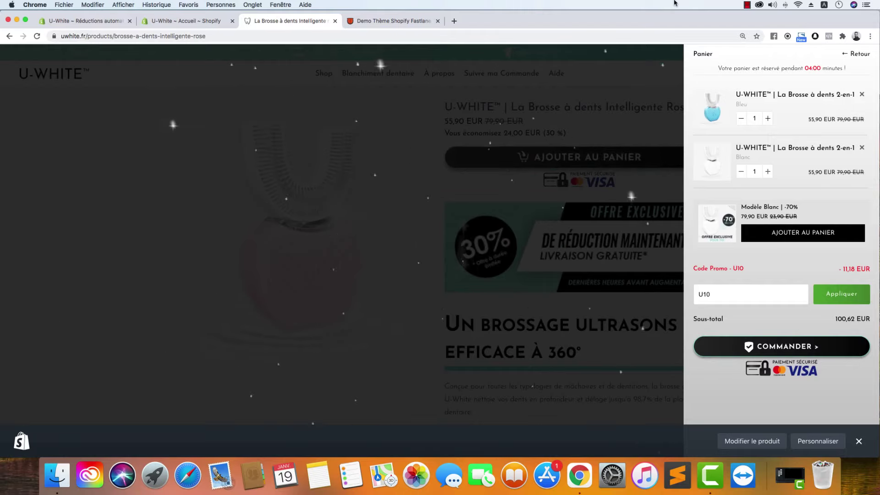
Examine the countdown timer's Position and Align options, checking its possible placement in the U-White cart
{"action": "left_click", "coordinate": [195, 27]}
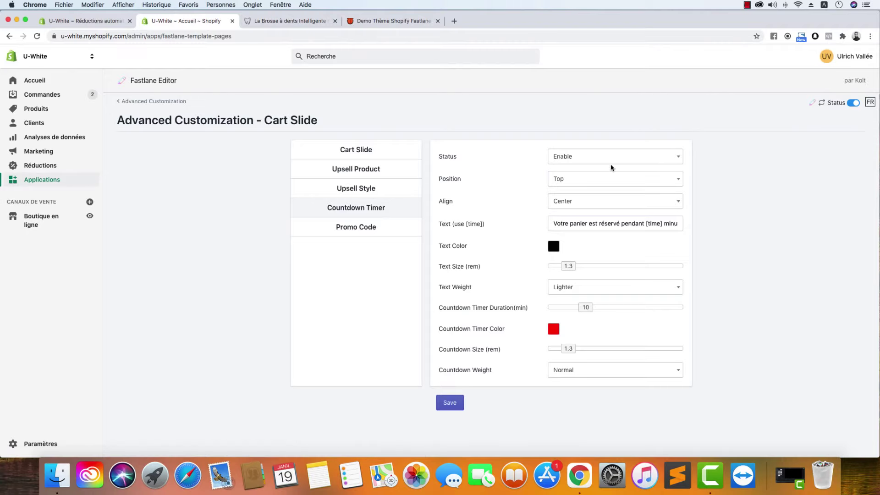
{"action": "left_click", "coordinate": [586, 183]}
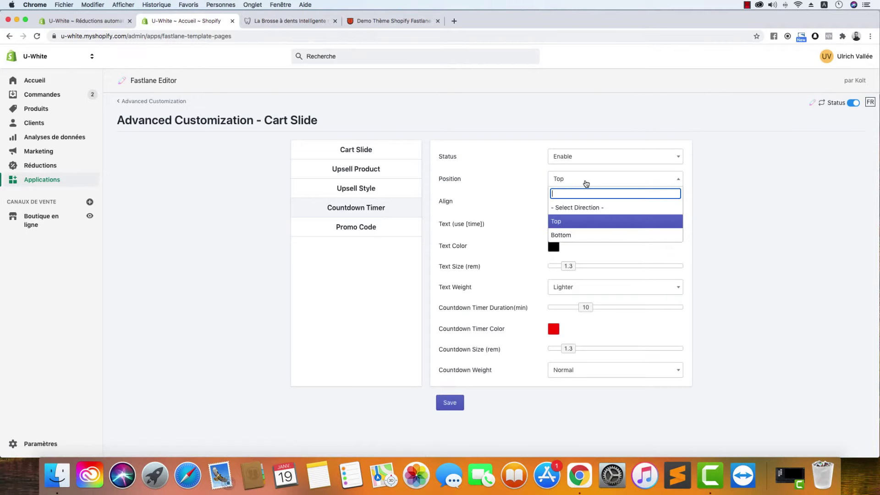
{"action": "left_click", "coordinate": [266, 20]}
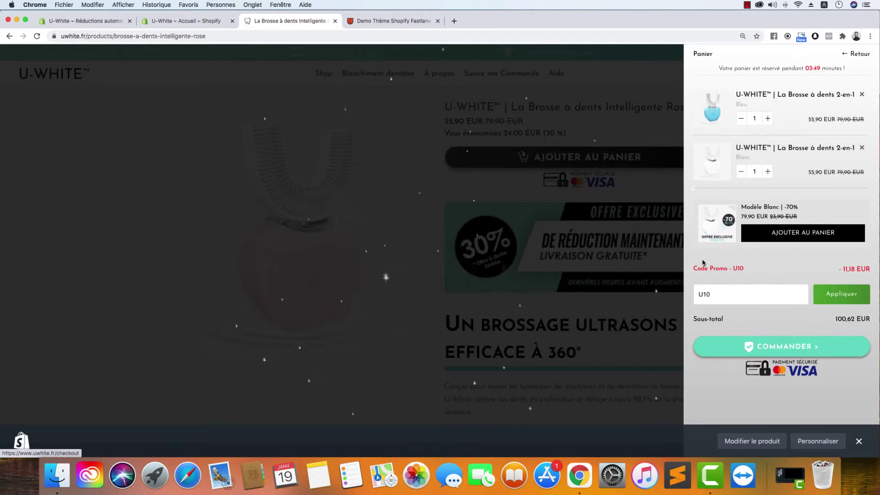
{"action": "left_click", "coordinate": [205, 21]}
{"action": "left_click", "coordinate": [755, 273]}
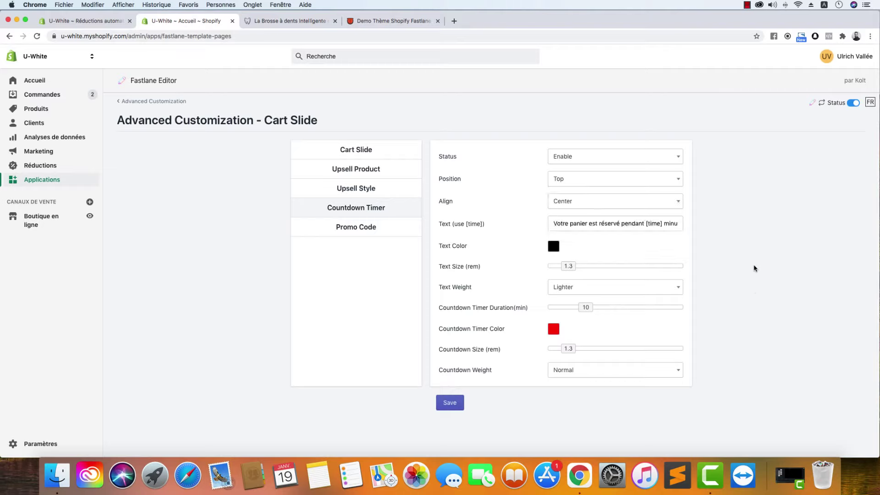
{"action": "left_click", "coordinate": [559, 203]}
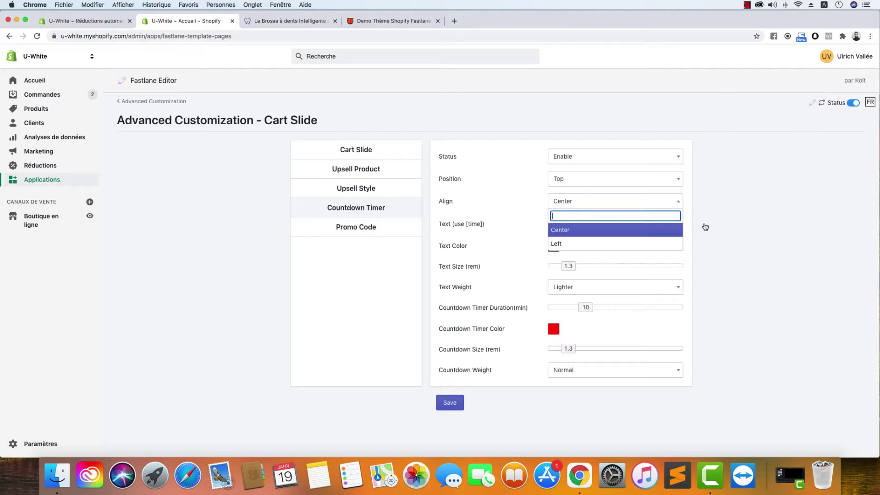
{"action": "left_click", "coordinate": [765, 244]}
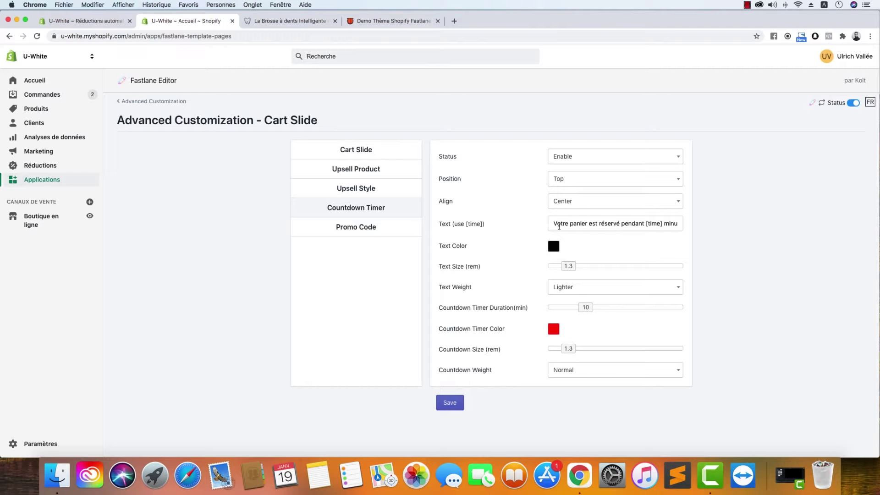
Highlight the [time] placeholder and the wording after it in the countdown timer's Text field, then clear the selection
{"action": "left_click_drag", "start_coordinate": [667, 224], "coordinate": [647, 225]}
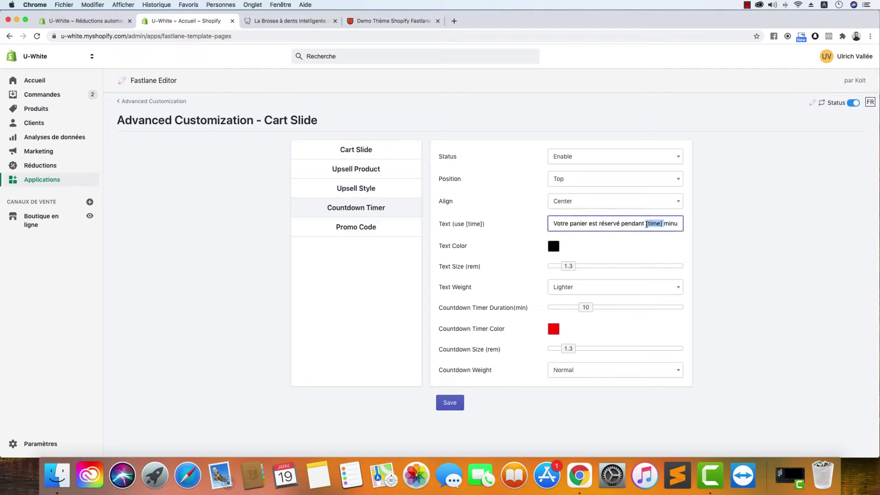
{"action": "left_click", "coordinate": [734, 220]}
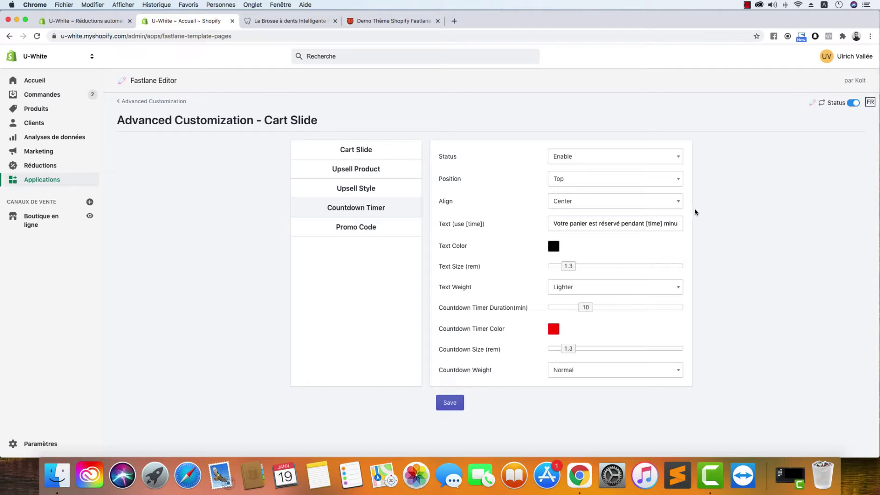
{"action": "left_click_drag", "start_coordinate": [645, 224], "coordinate": [689, 225]}
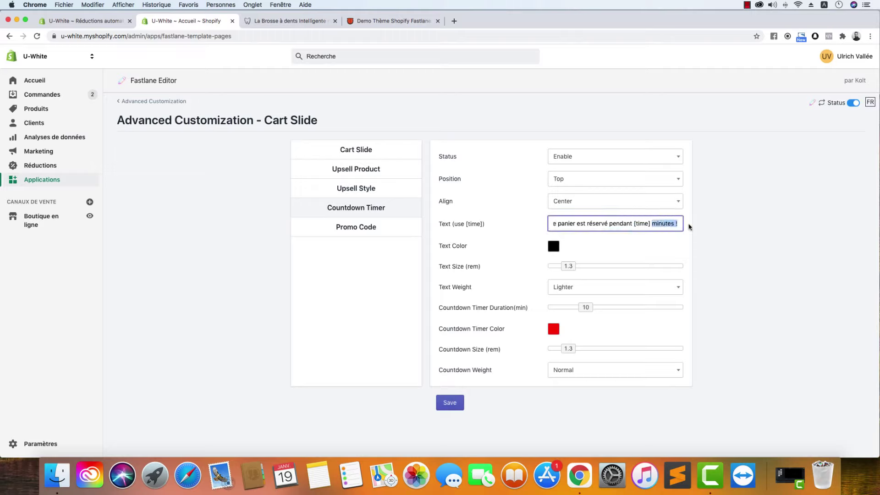
{"action": "left_click", "coordinate": [717, 226]}
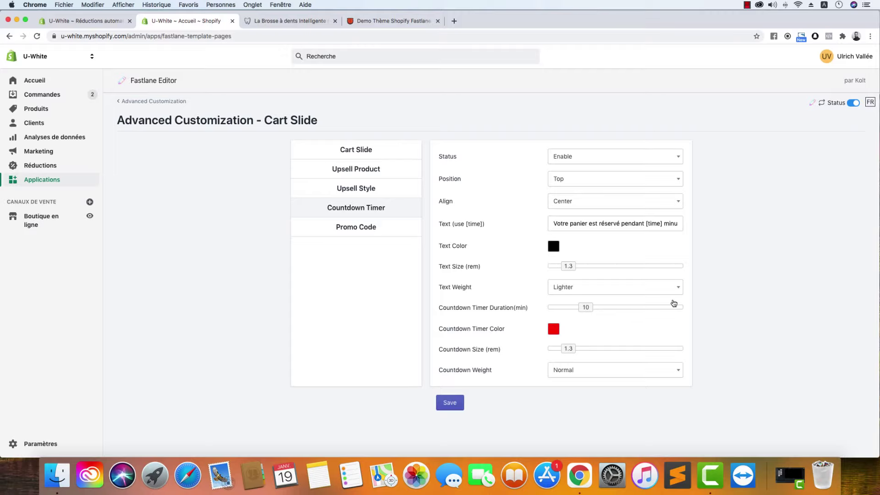
Examine the countdown timer's Text Weight options and compare the text settings with the message in the U-White cart
{"action": "left_click", "coordinate": [596, 287]}
{"action": "left_click", "coordinate": [752, 301]}
{"action": "left_click", "coordinate": [275, 21]}
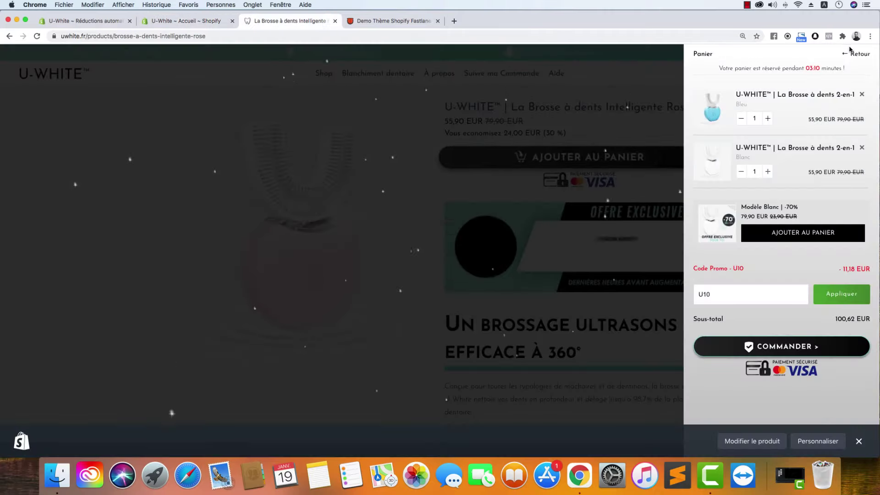
{"action": "left_click", "coordinate": [194, 21]}
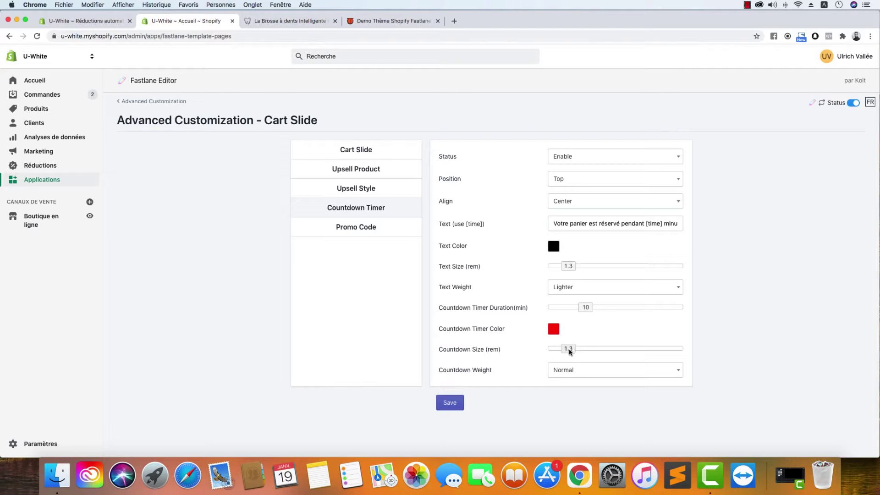
Examine the Countdown Weight options without changing them and check the timer's digits in the U-White cart
{"action": "left_click", "coordinate": [570, 376]}
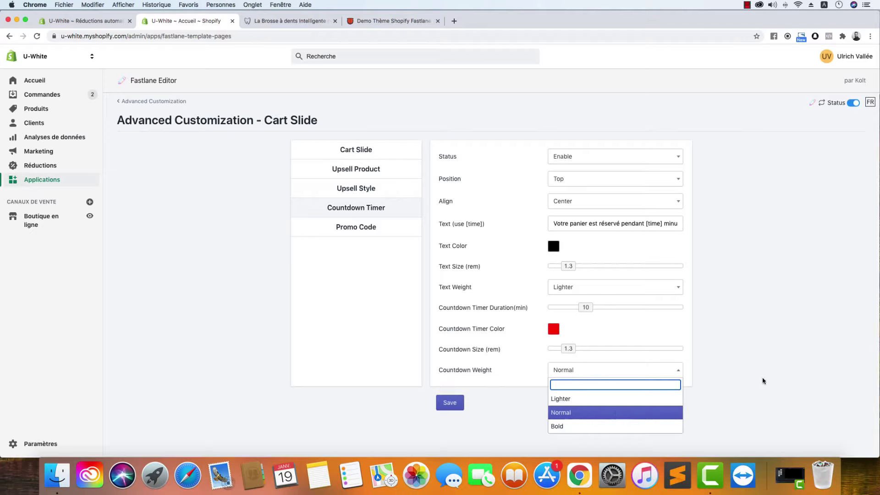
{"action": "left_click", "coordinate": [746, 370]}
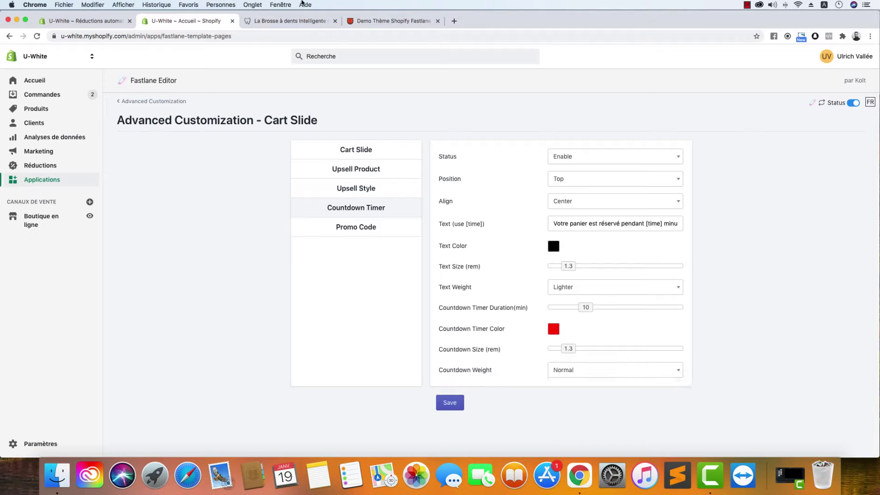
{"action": "left_click", "coordinate": [286, 21]}
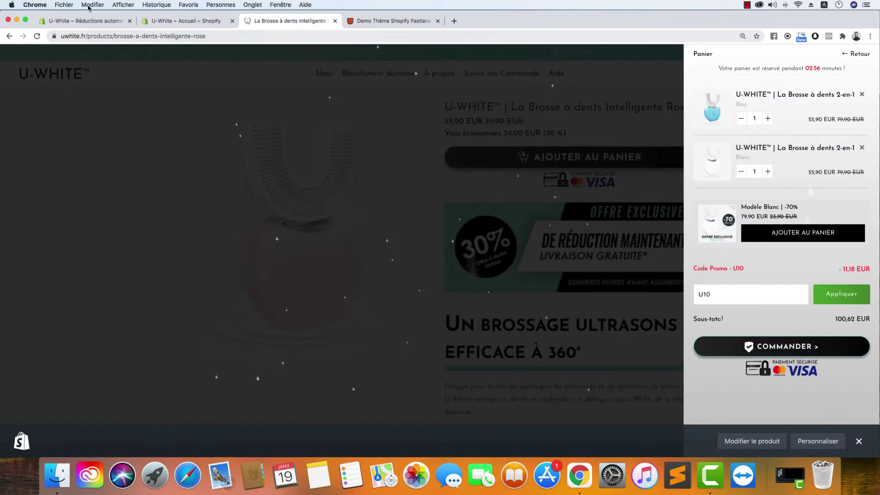
{"action": "left_click", "coordinate": [192, 21]}
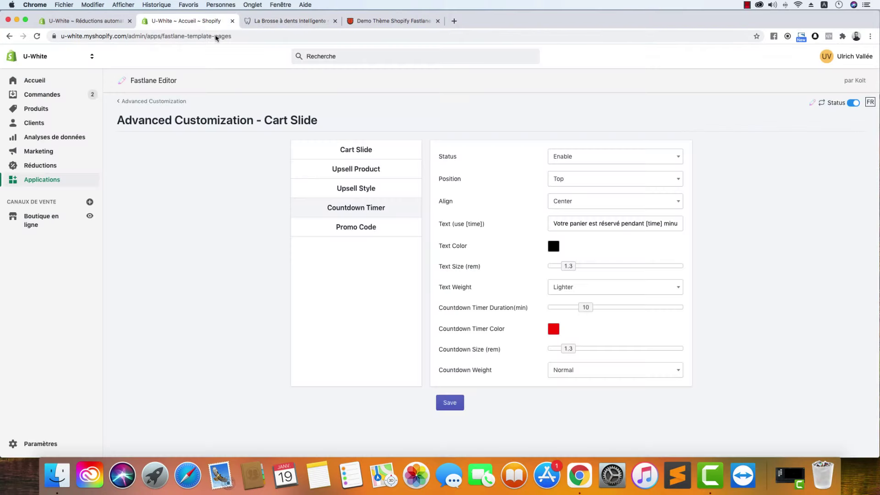
Open the Cart Slide's Upsell Product settings and examine the Status and Upsell Product choices
{"action": "left_click", "coordinate": [375, 175]}
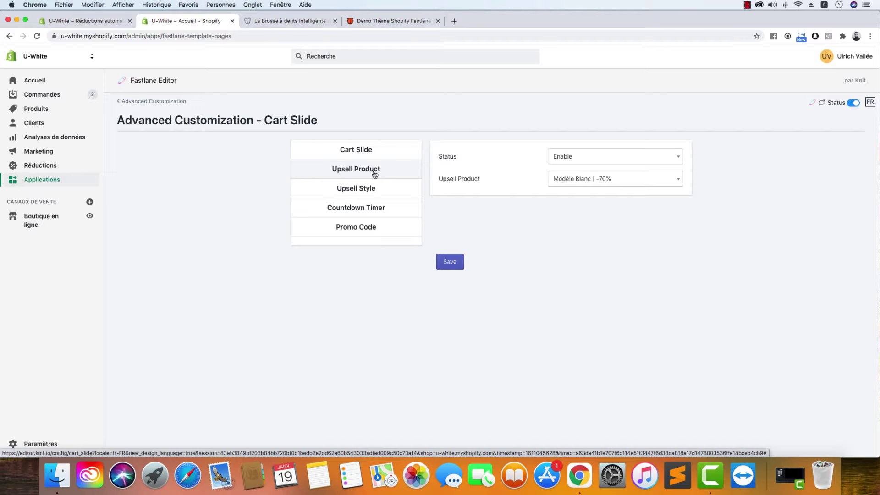
{"action": "left_click", "coordinate": [573, 155]}
{"action": "left_click", "coordinate": [629, 135]}
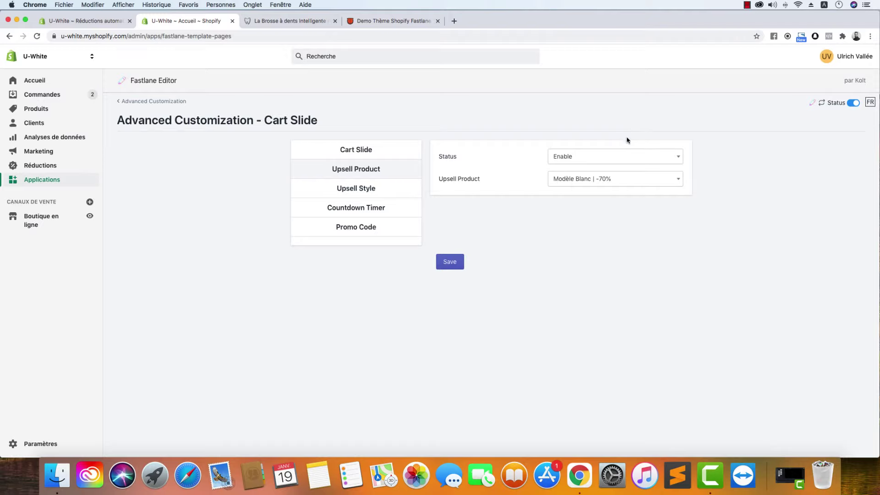
{"action": "left_click", "coordinate": [609, 175]}
{"action": "left_click", "coordinate": [809, 193]}
Return to the Fastlane Editor home and open La Brosse à dents Intelligente Bleu from its product list
{"action": "left_click", "coordinate": [128, 101]}
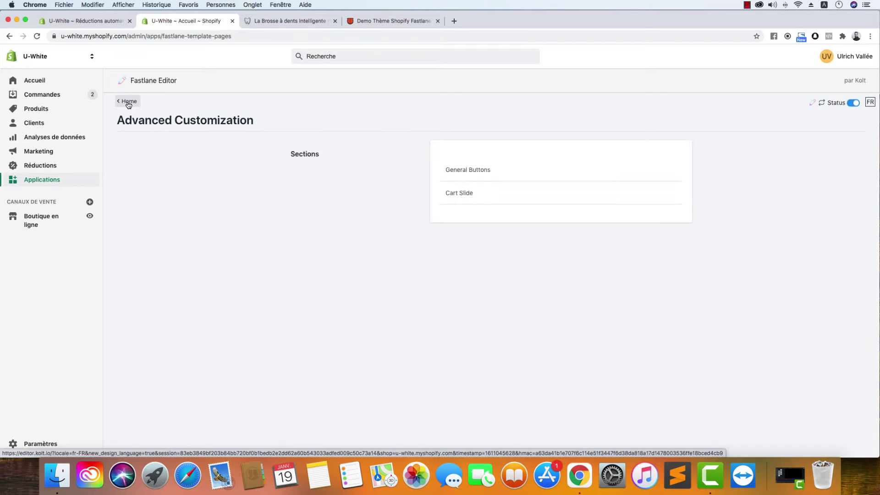
{"action": "left_click", "coordinate": [128, 102]}
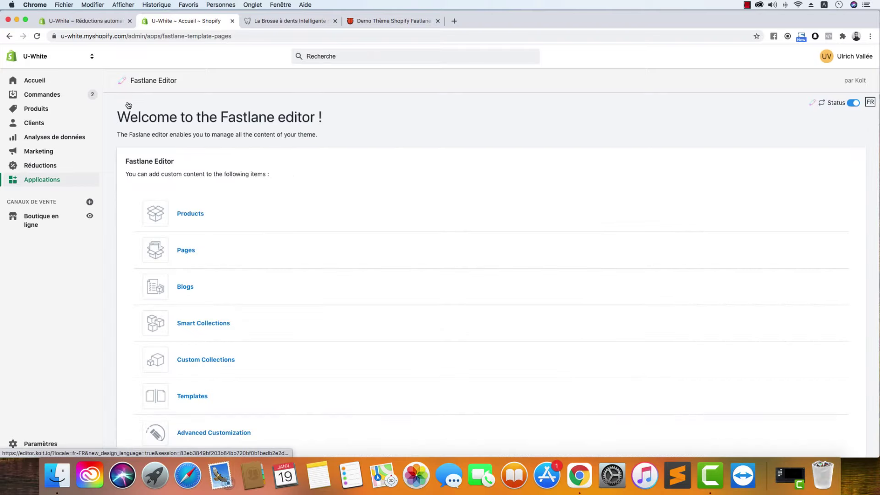
{"action": "left_click", "coordinate": [192, 221]}
{"action": "scroll", "coordinate": [193, 221], "scroll_direction": "down", "scroll_amount": 10}
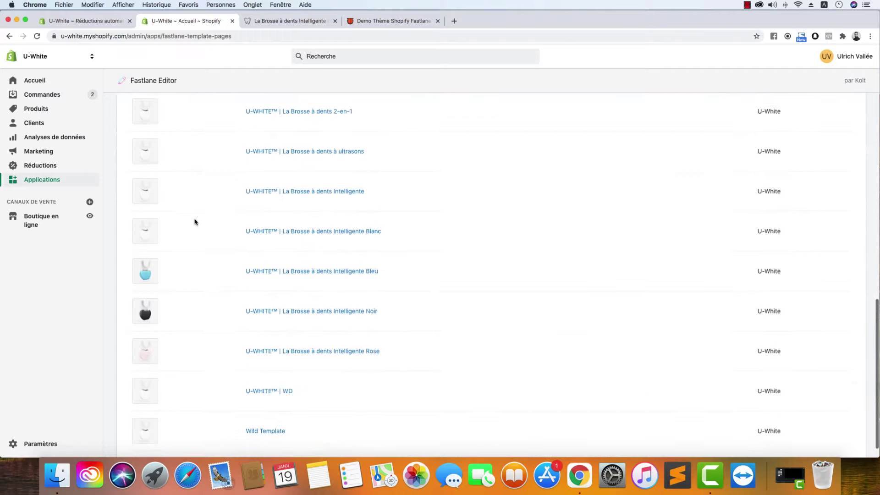
{"action": "scroll", "coordinate": [195, 222], "scroll_direction": "down", "scroll_amount": 1}
{"action": "left_click", "coordinate": [296, 256]}
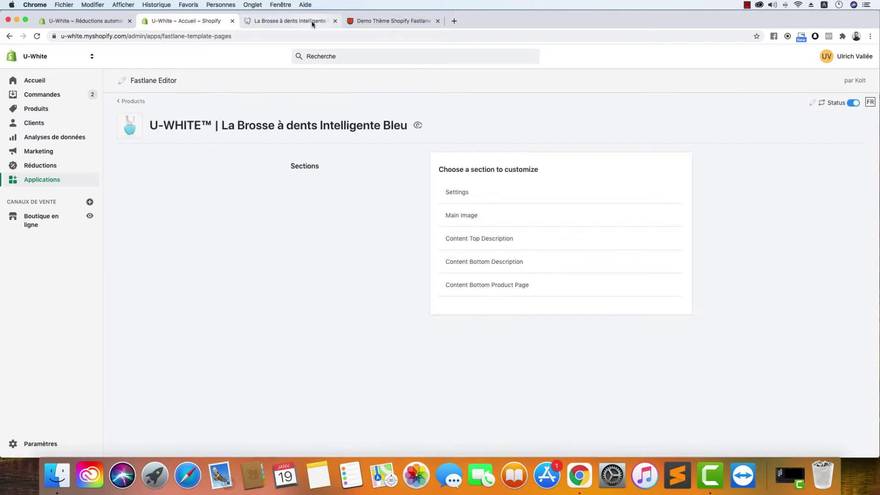
Open the blue toothbrush product's Settings and examine the Display Upsell and Upsell Product choices without changing them
{"action": "left_click", "coordinate": [275, 21]}
{"action": "left_click", "coordinate": [188, 20]}
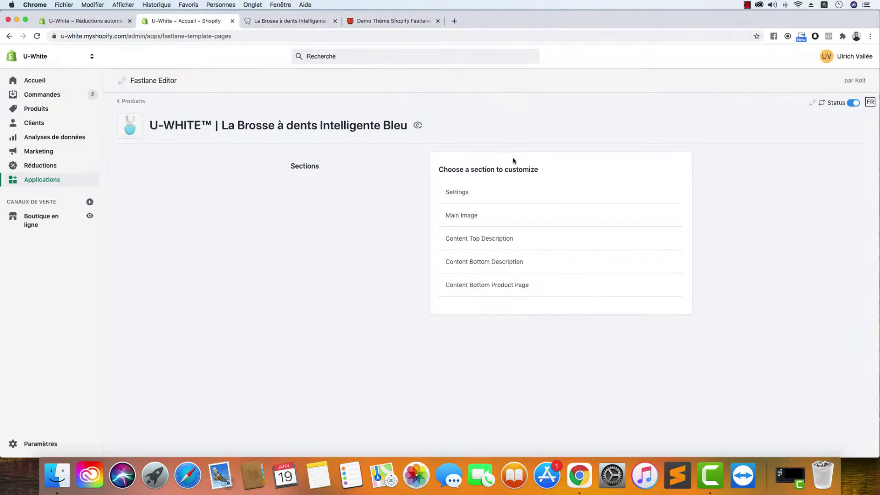
{"action": "left_click", "coordinate": [453, 192]}
{"action": "scroll", "coordinate": [307, 410], "scroll_direction": "down", "scroll_amount": 10}
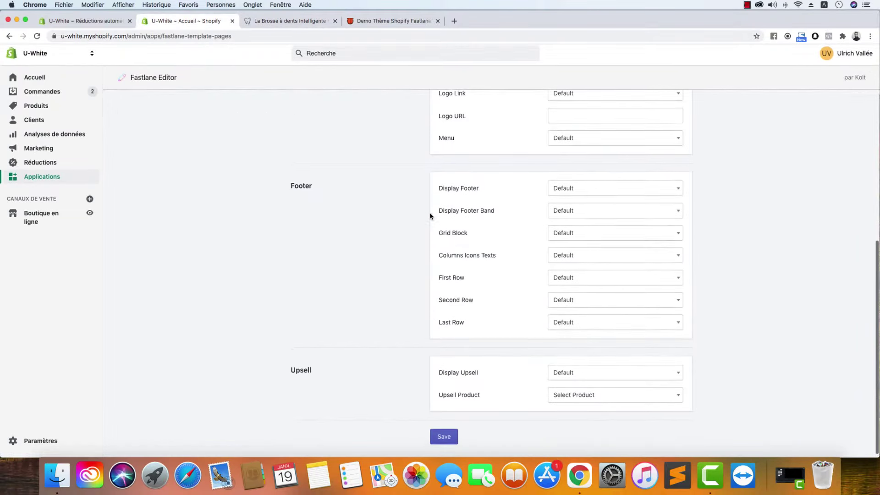
{"action": "left_click", "coordinate": [590, 381]}
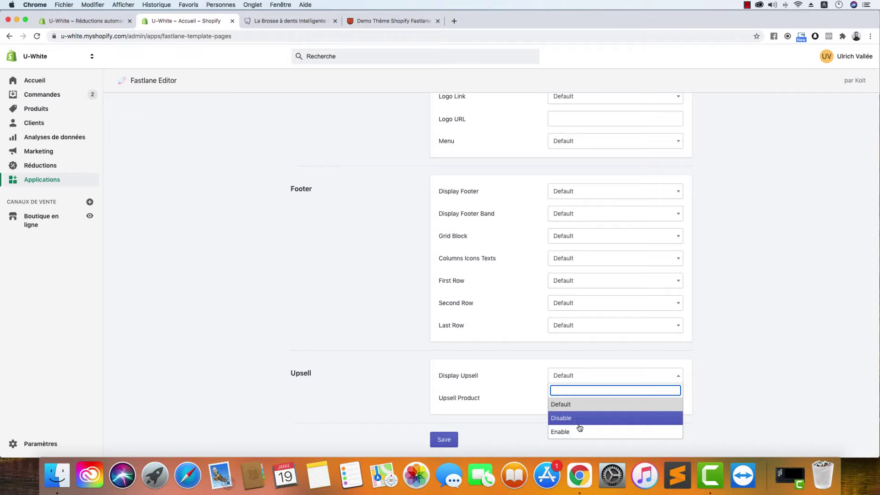
{"action": "left_click", "coordinate": [611, 429]}
{"action": "left_click", "coordinate": [575, 406]}
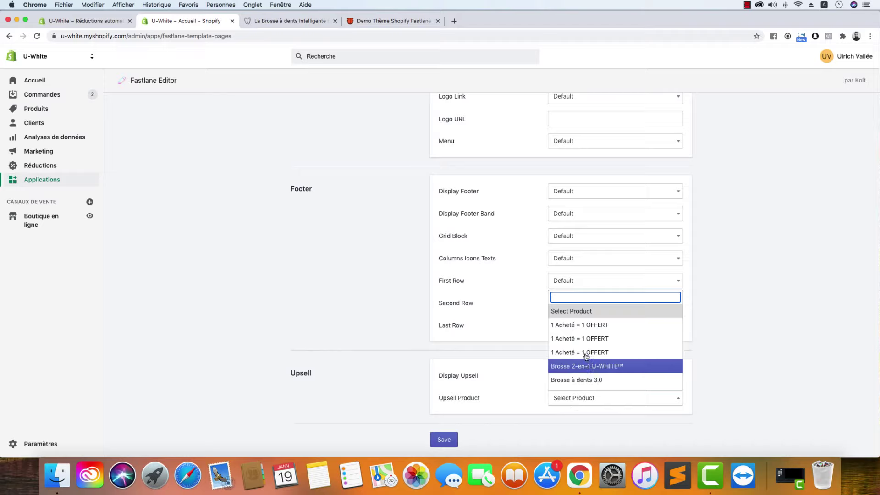
{"action": "scroll", "coordinate": [571, 362], "scroll_direction": "down", "scroll_amount": 5}
{"action": "scroll", "coordinate": [570, 362], "scroll_direction": "up", "scroll_amount": 5}
{"action": "left_click", "coordinate": [760, 303]}
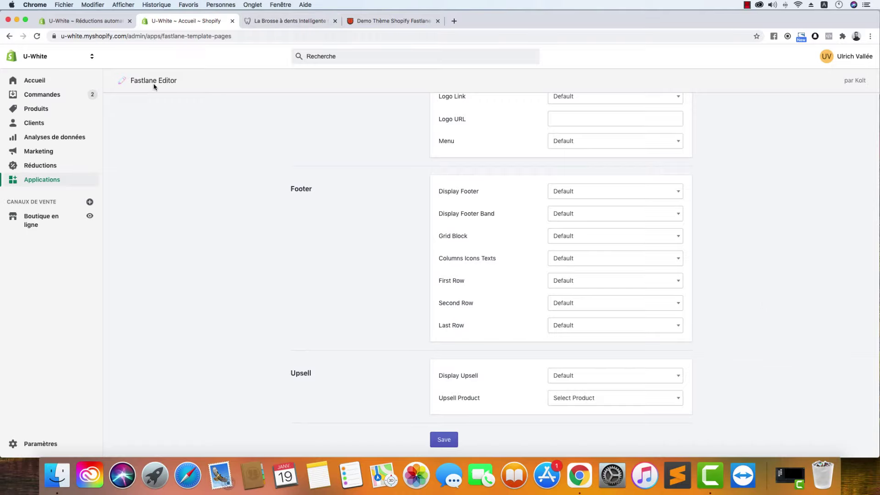
Leave the product's settings, return to the Fastlane Editor home and open Advanced Customization
{"action": "scroll", "coordinate": [213, 140], "scroll_direction": "up", "scroll_amount": 10}
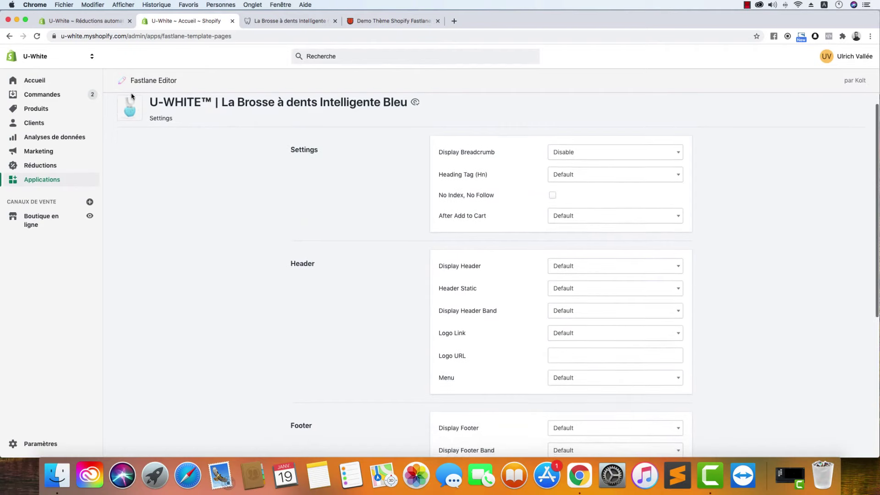
{"action": "scroll", "coordinate": [132, 97], "scroll_direction": "up", "scroll_amount": 1}
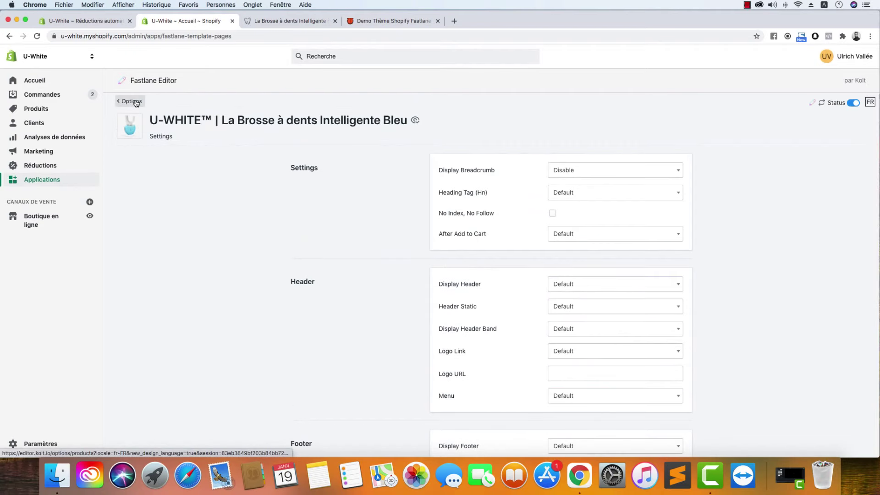
{"action": "left_click", "coordinate": [131, 101]}
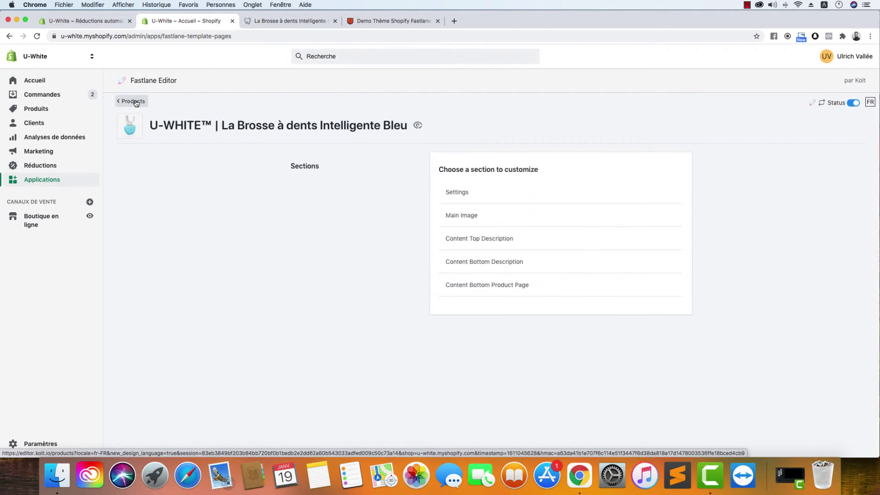
{"action": "left_click", "coordinate": [135, 102]}
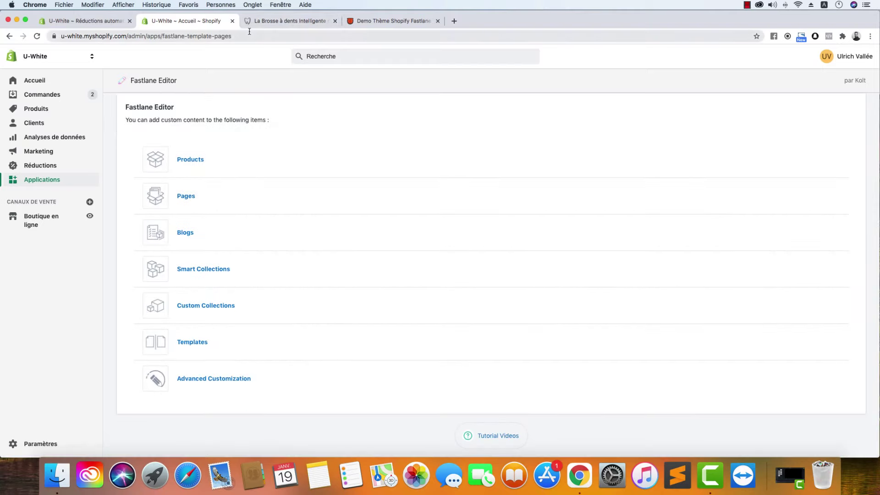
{"action": "left_click", "coordinate": [237, 381]}
Check the upsell offer in the U-White cart and examine the Upsell Button settings under General Buttons
{"action": "left_click", "coordinate": [303, 21]}
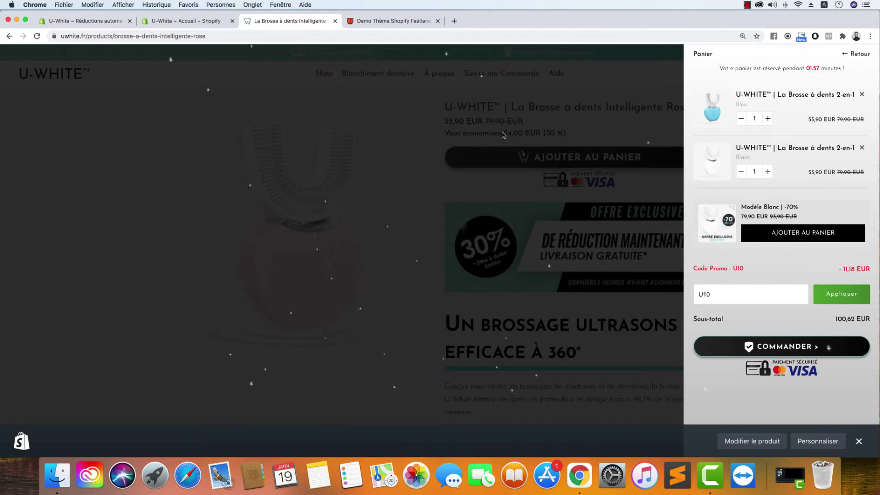
{"action": "left_click", "coordinate": [184, 21]}
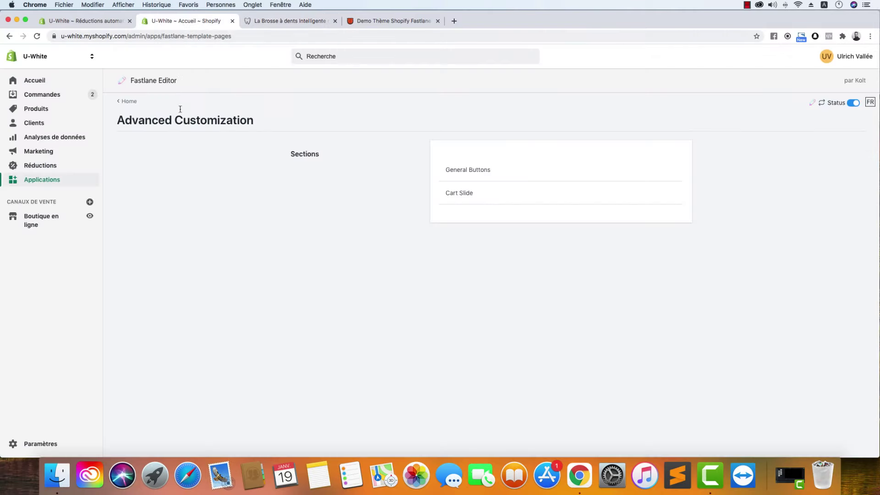
{"action": "left_click", "coordinate": [464, 172]}
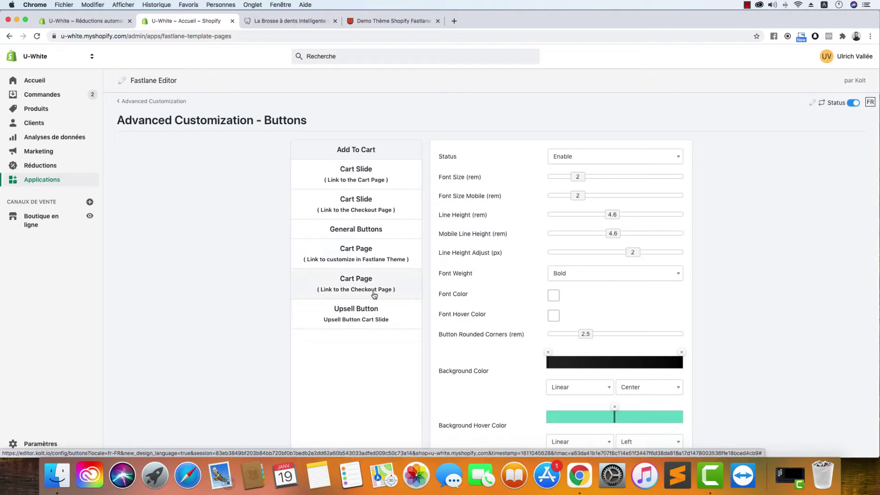
{"action": "left_click", "coordinate": [353, 317]}
{"action": "scroll", "coordinate": [700, 321], "scroll_direction": "down", "scroll_amount": 6}
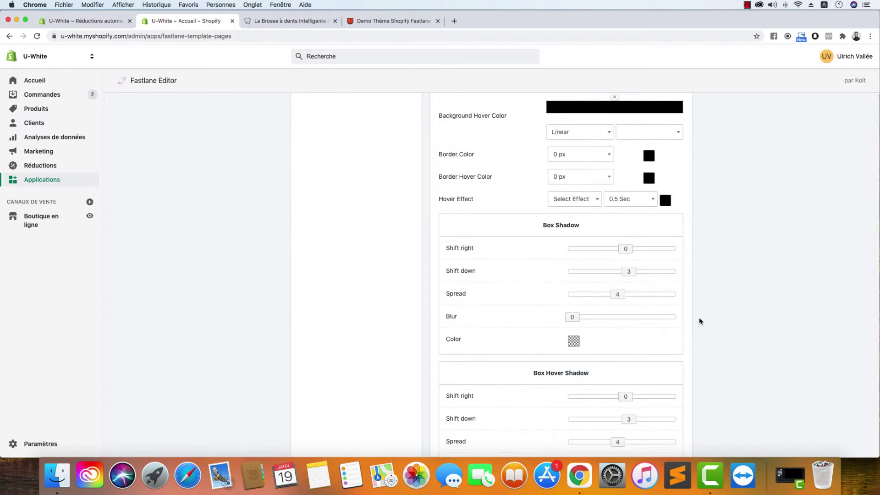
{"action": "scroll", "coordinate": [655, 257], "scroll_direction": "down", "scroll_amount": 3}
{"action": "scroll", "coordinate": [655, 257], "scroll_direction": "up", "scroll_amount": 7}
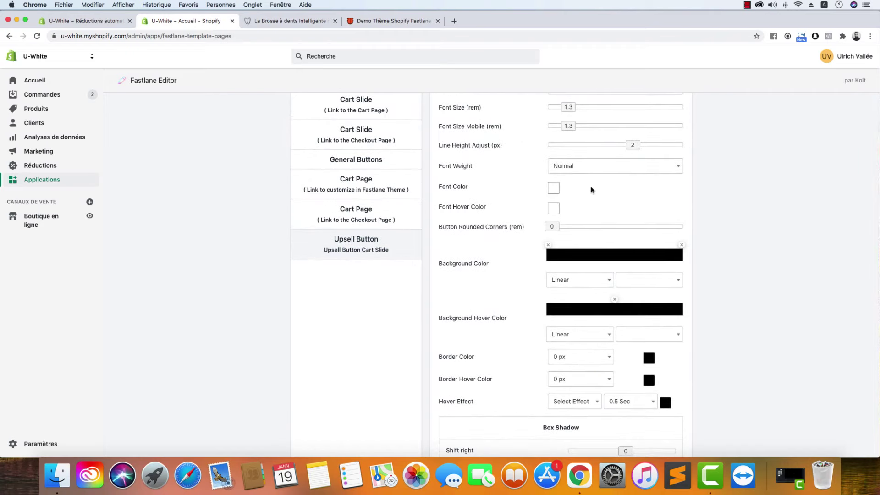
{"action": "scroll", "coordinate": [591, 186], "scroll_direction": "up", "scroll_amount": 2}
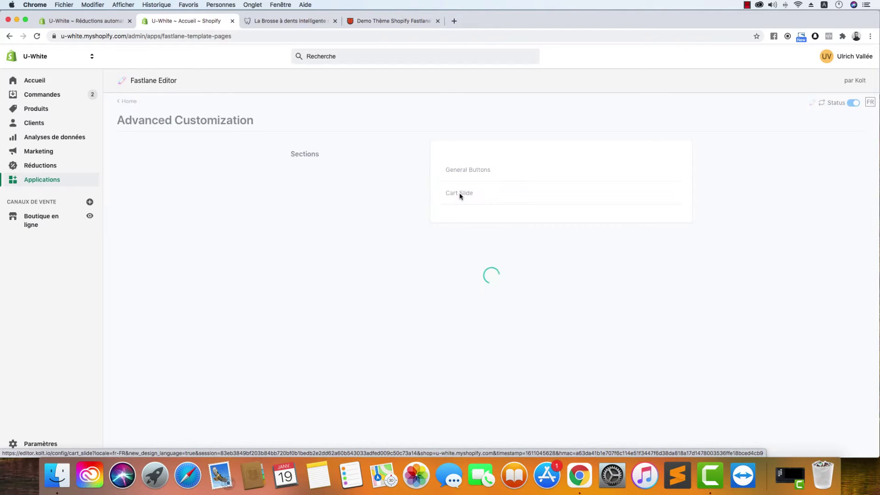
Open the Cart Slide's Upsell Style settings and compare them with the upsell block in the U-White cart
{"action": "left_click", "coordinate": [459, 197]}
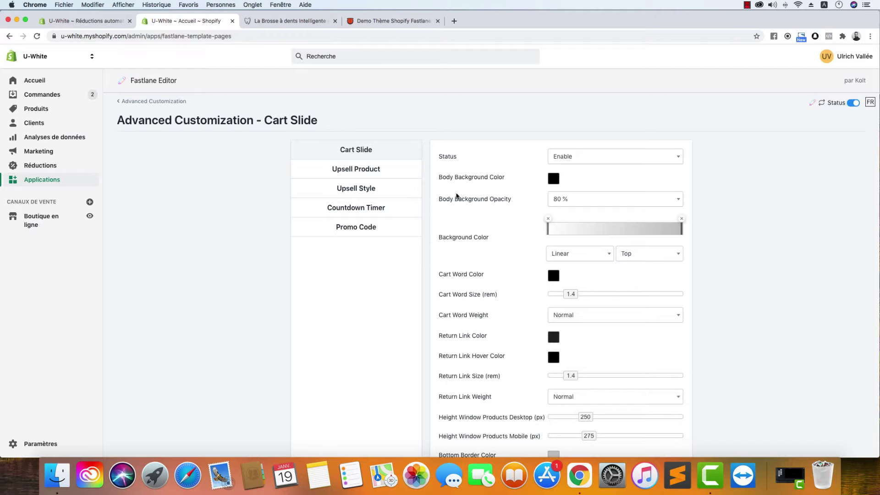
{"action": "left_click", "coordinate": [356, 188]}
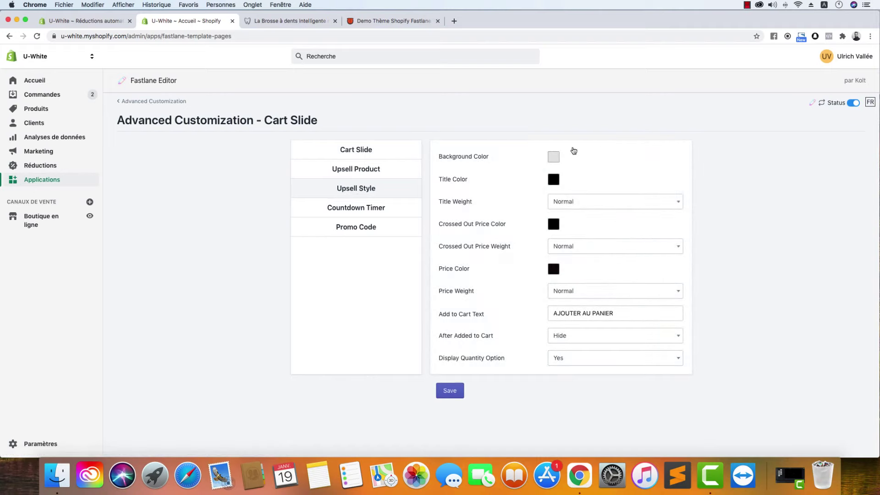
{"action": "left_click", "coordinate": [305, 22]}
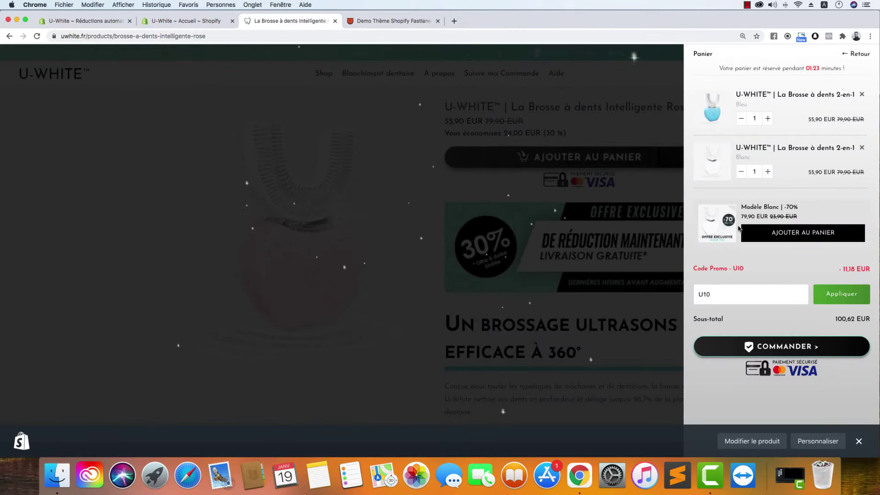
{"action": "left_click", "coordinate": [215, 21]}
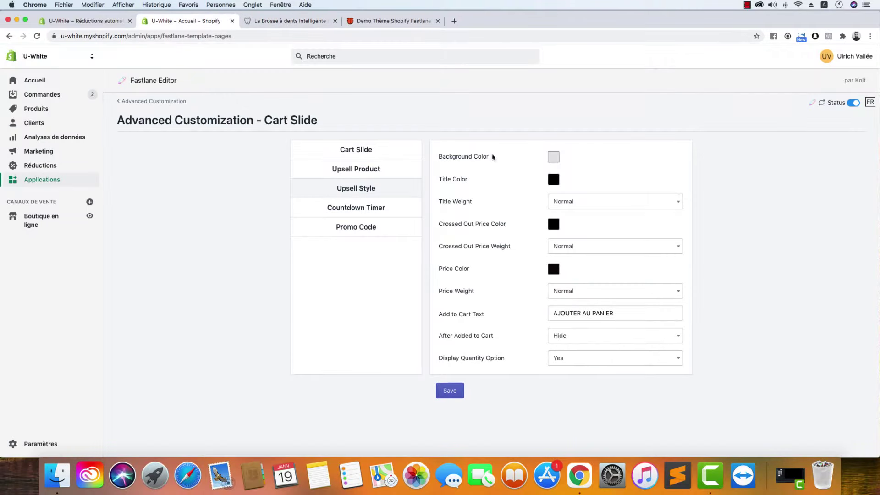
Set the upsell's Background Color to dark grey and compare the title and price style settings with the live cart
{"action": "left_click", "coordinate": [554, 157]}
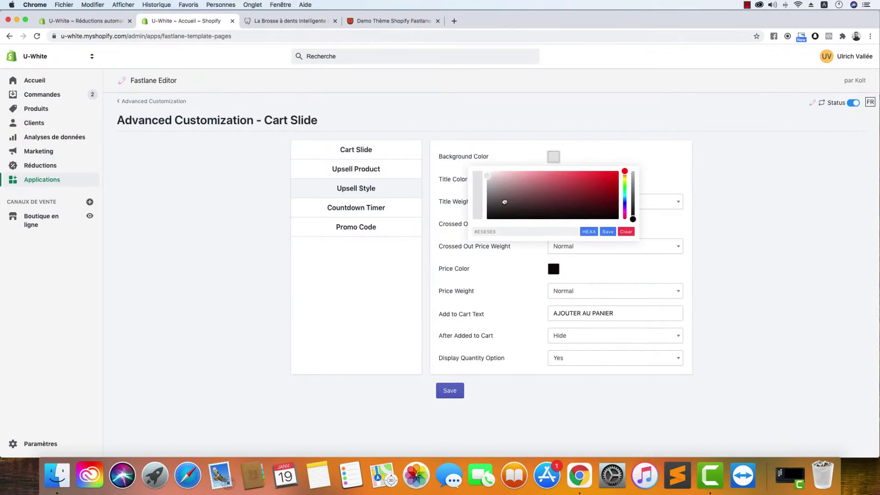
{"action": "left_click", "coordinate": [613, 230]}
{"action": "left_click", "coordinate": [302, 21]}
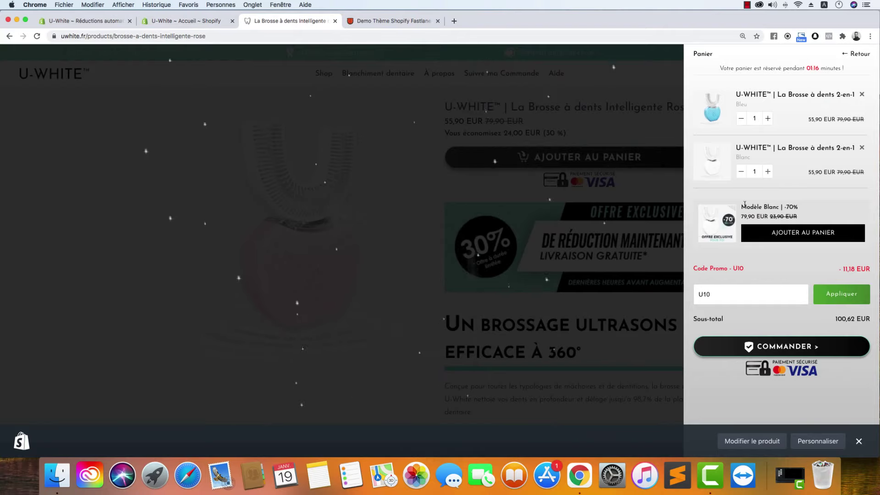
{"action": "left_click", "coordinate": [172, 21]}
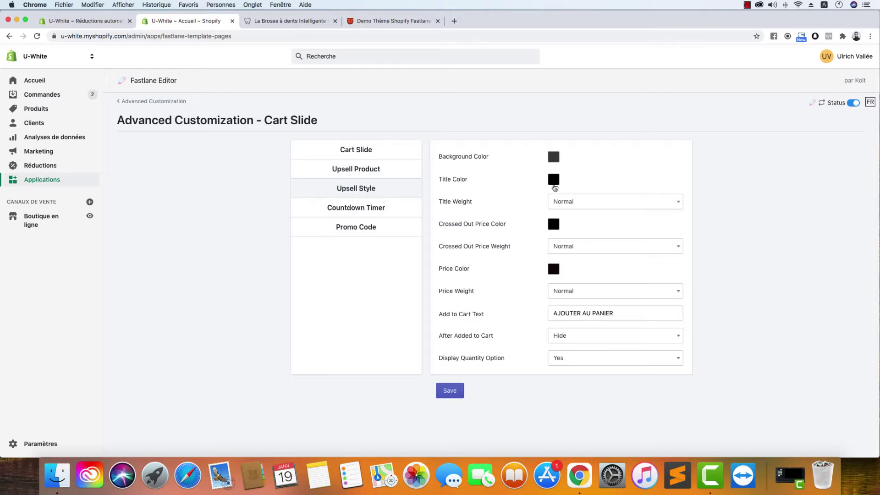
{"action": "left_click", "coordinate": [259, 20]}
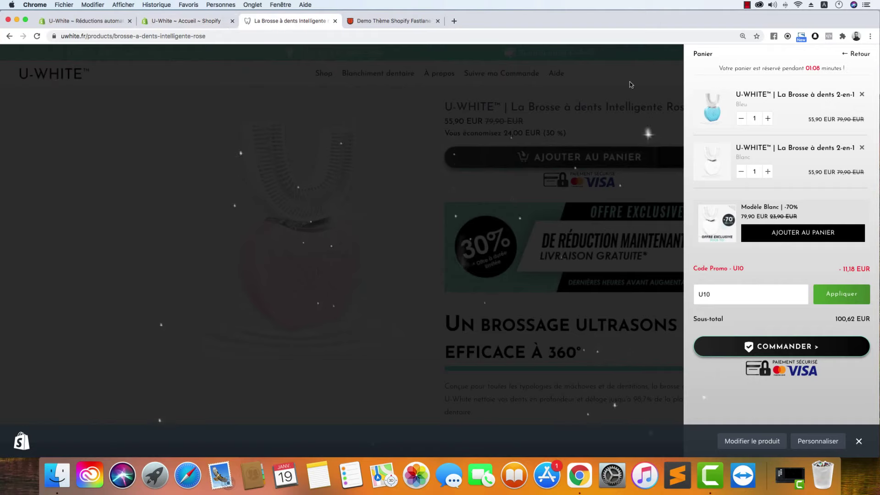
{"action": "left_click", "coordinate": [203, 22]}
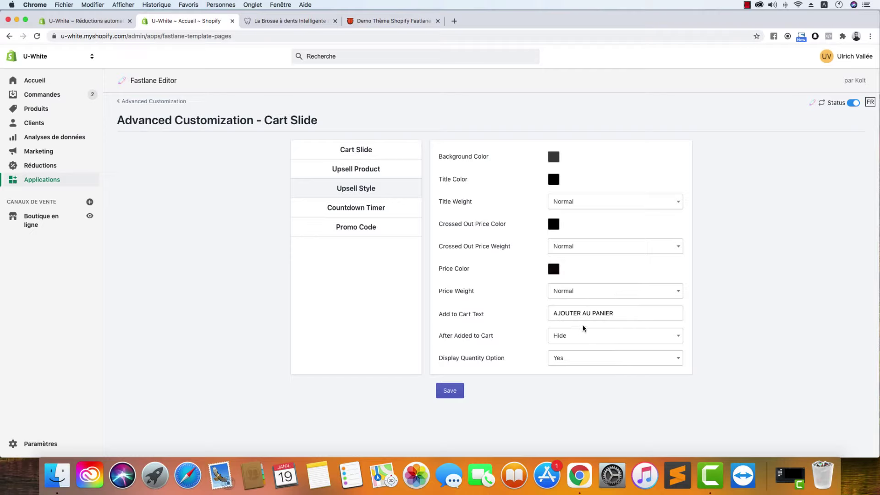
Examine the upsell's Add to Cart Text and the After Added to Cart options without changing them
{"action": "left_click", "coordinate": [628, 311]}
{"action": "key", "text": "super+a"}
{"action": "left_click", "coordinate": [691, 316]}
{"action": "left_click", "coordinate": [579, 337]}
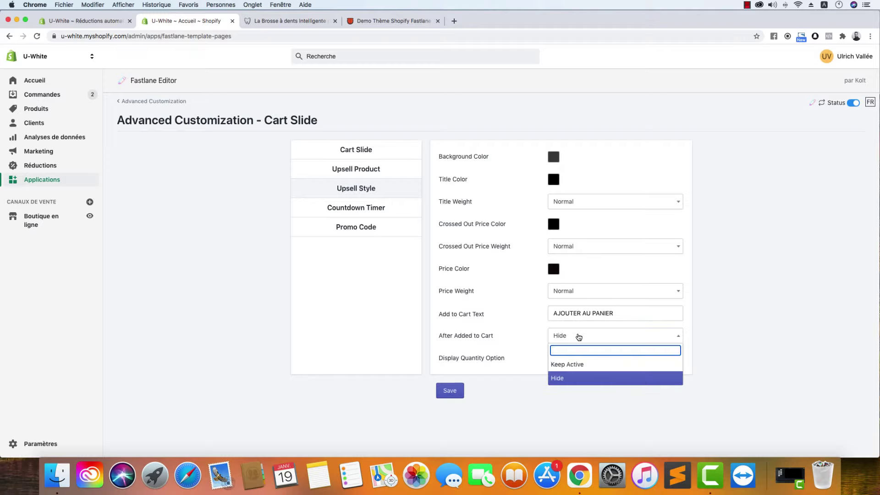
{"action": "left_click", "coordinate": [416, 308]}
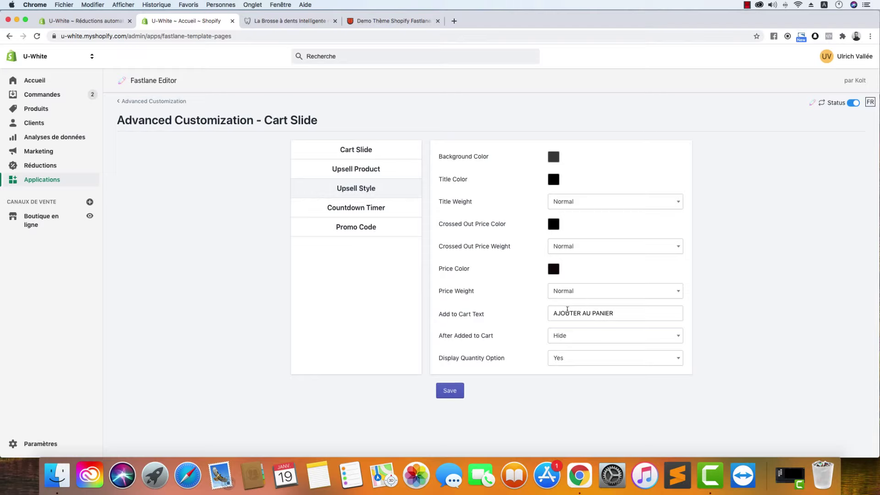
Add the Modèle Blanc | -70% upsell to the U-White cart and review the After Added to Cart options again
{"action": "left_click", "coordinate": [293, 21]}
{"action": "left_click", "coordinate": [822, 237]}
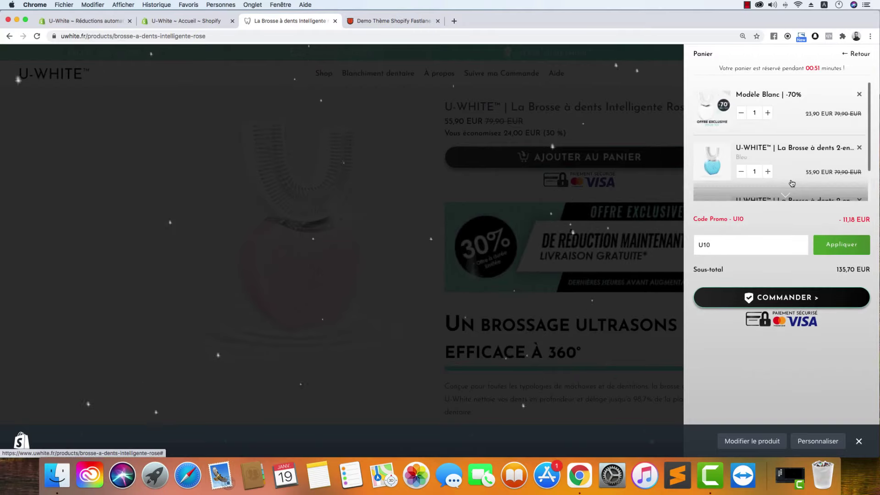
{"action": "left_click", "coordinate": [201, 23]}
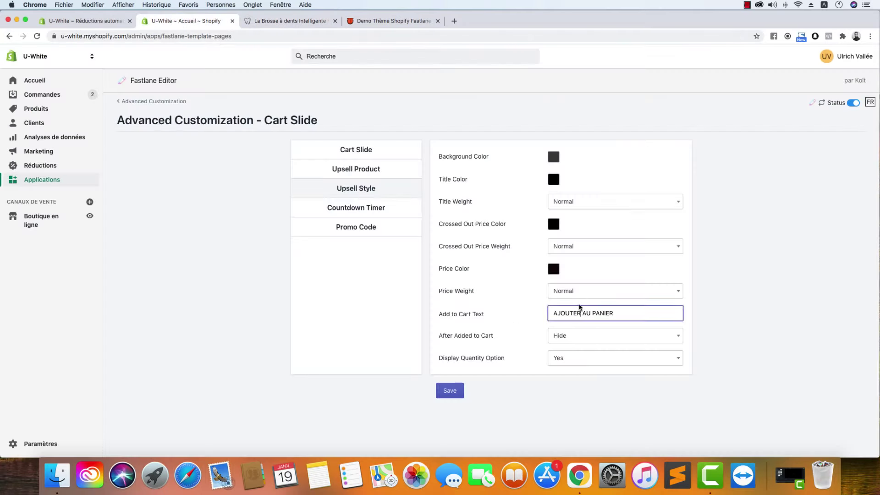
{"action": "left_click", "coordinate": [583, 338]}
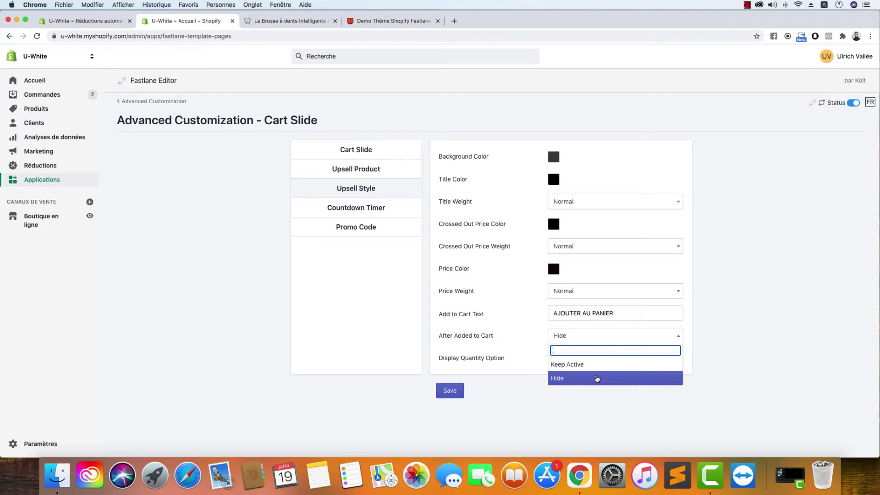
{"action": "left_click", "coordinate": [764, 359]}
Raise the quantity of Modèle Blanc | -70% in the U-White cart to 2 and set it back to 1
{"action": "left_click", "coordinate": [289, 21]}
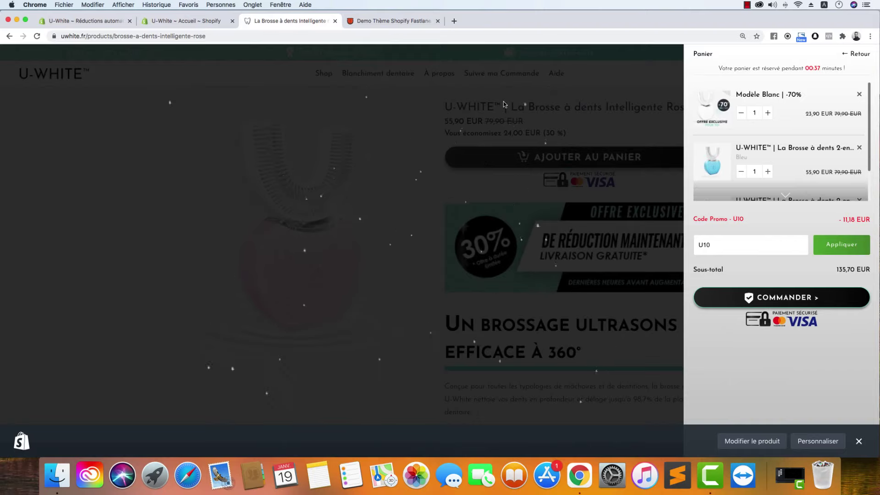
{"action": "left_click", "coordinate": [768, 112]}
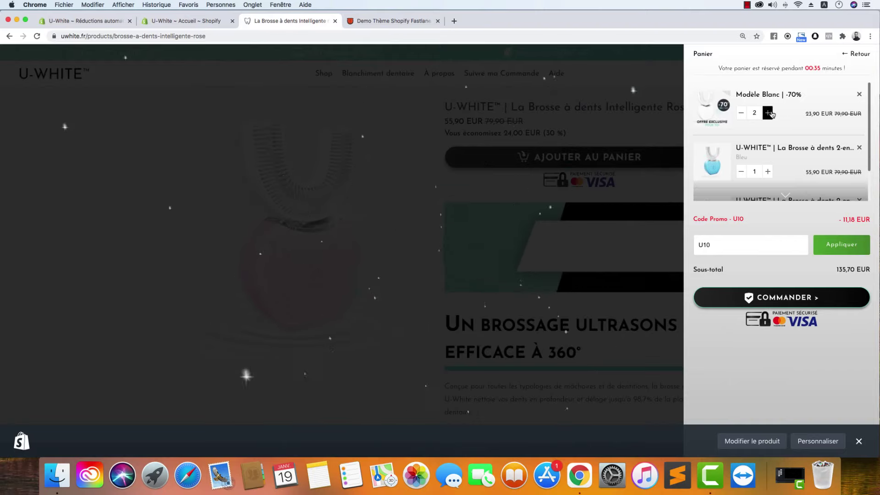
{"action": "left_click", "coordinate": [741, 113]}
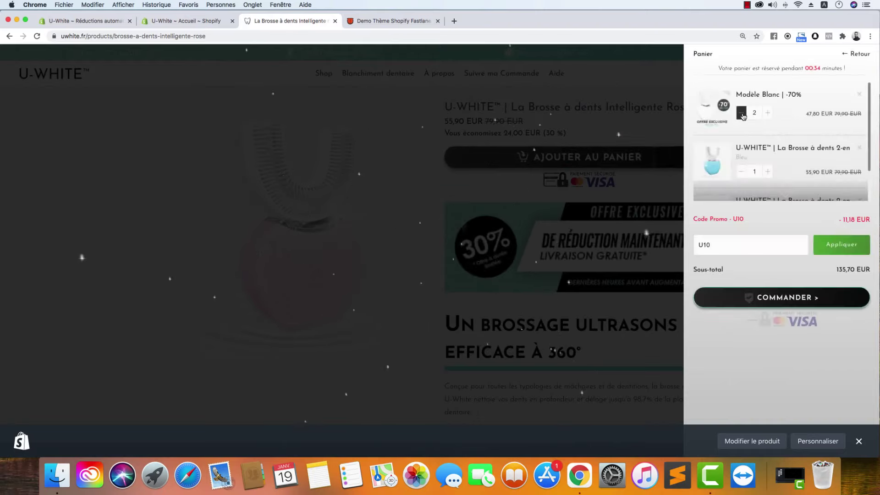
{"action": "left_click", "coordinate": [742, 112]}
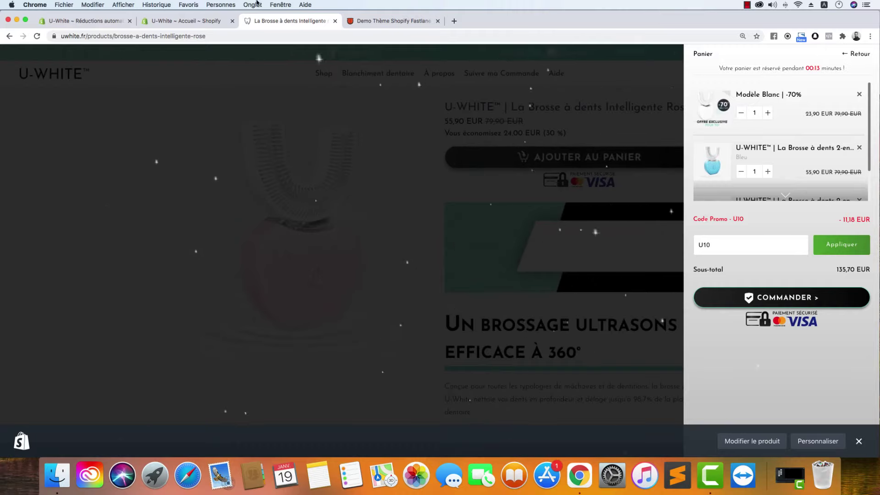
Examine the Display Quantity Option choices in the Upsell Style settings without changing them and compare with the live U-White cart
{"action": "left_click", "coordinate": [206, 21]}
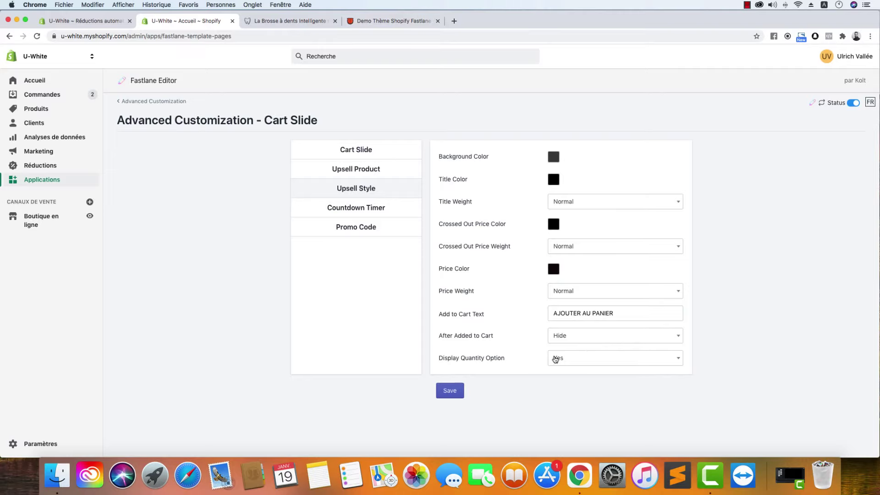
{"action": "left_click", "coordinate": [572, 359]}
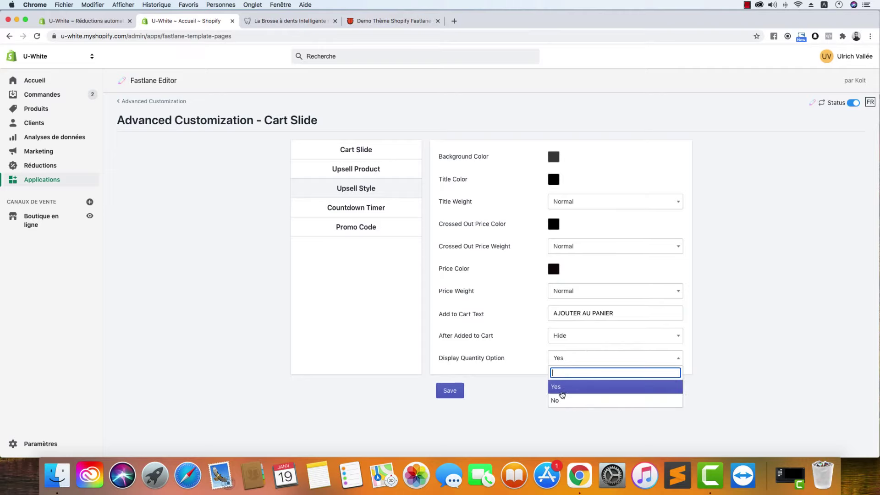
{"action": "left_click", "coordinate": [764, 335]}
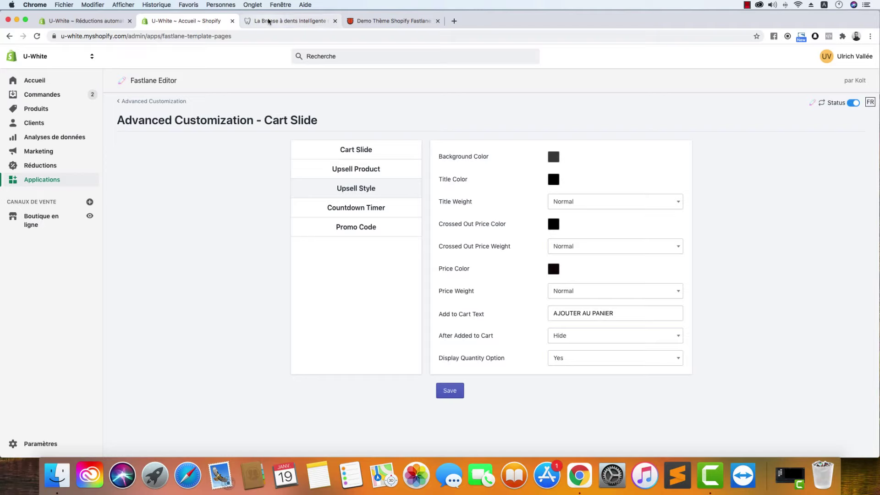
{"action": "left_click", "coordinate": [287, 20]}
Open the Cart Slide's Promo Code settings and examine the Status and Top Message options without changing them
{"action": "left_click", "coordinate": [185, 21]}
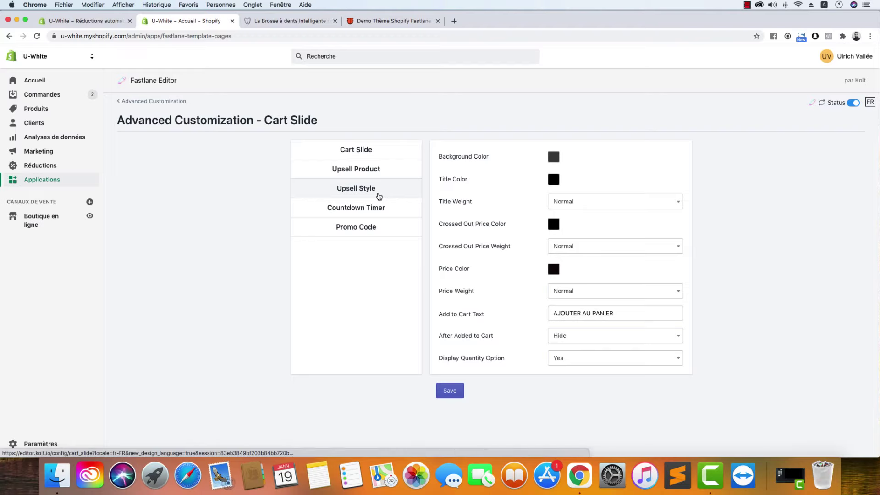
{"action": "left_click", "coordinate": [387, 228]}
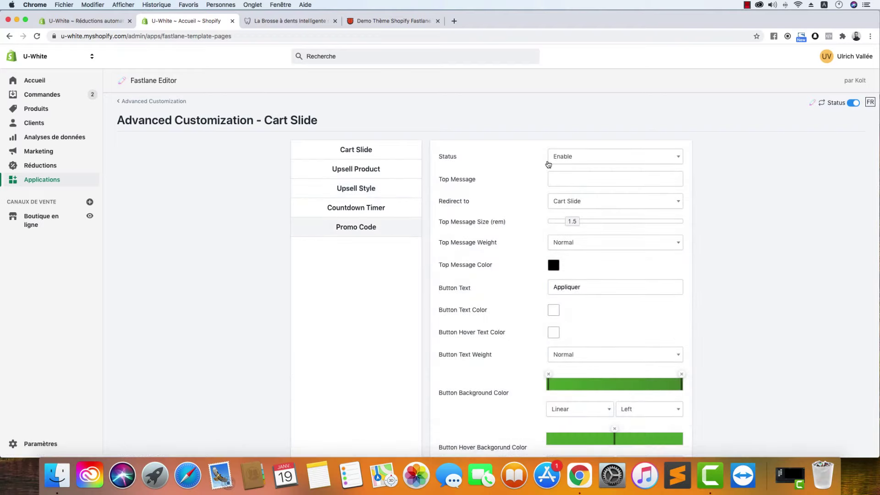
{"action": "left_click", "coordinate": [612, 160]}
{"action": "left_click", "coordinate": [726, 193]}
{"action": "scroll", "coordinate": [725, 193], "scroll_direction": "down", "scroll_amount": 3}
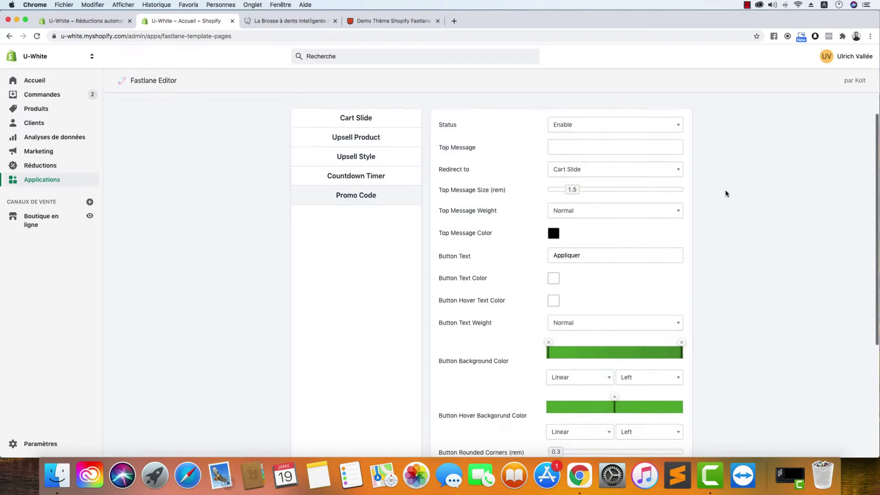
{"action": "scroll", "coordinate": [725, 193], "scroll_direction": "up", "scroll_amount": 3}
{"action": "left_click", "coordinate": [576, 182]}
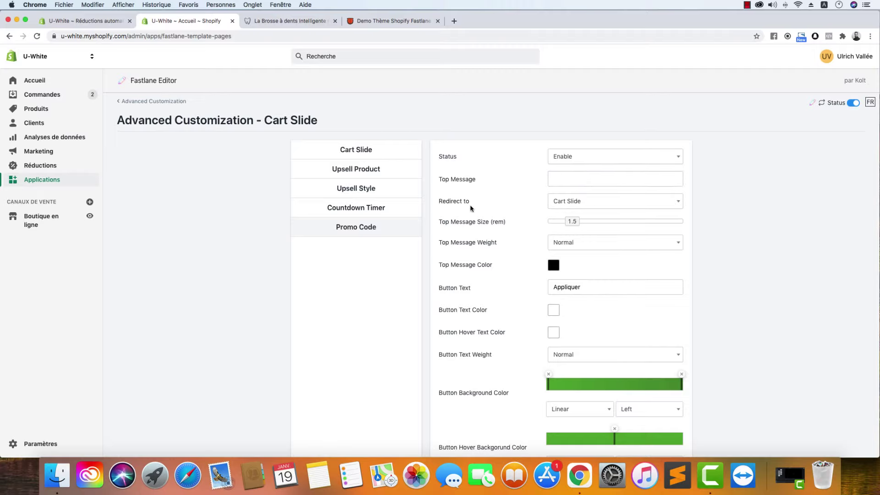
Examine the promo code's Redirect to choices, Cart Slide and Checkout Page, and compare them with the live cart's promo and order area
{"action": "left_click", "coordinate": [604, 202]}
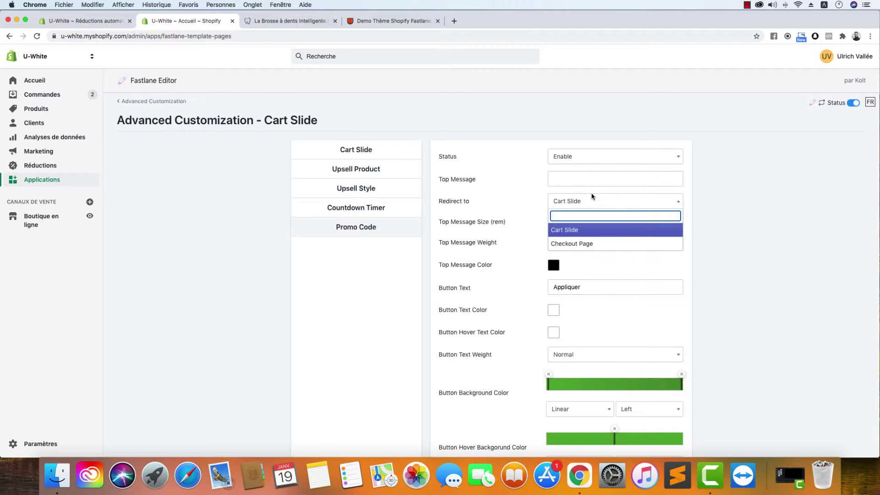
{"action": "left_click", "coordinate": [310, 23]}
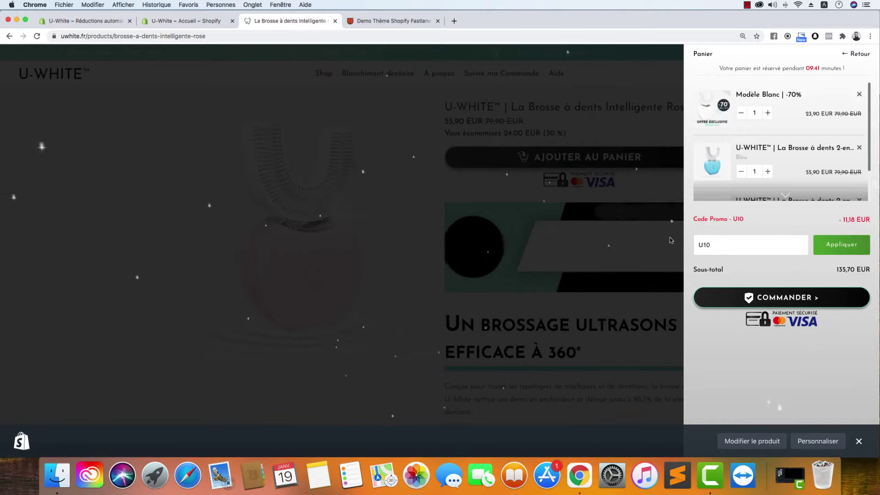
{"action": "left_click", "coordinate": [169, 23]}
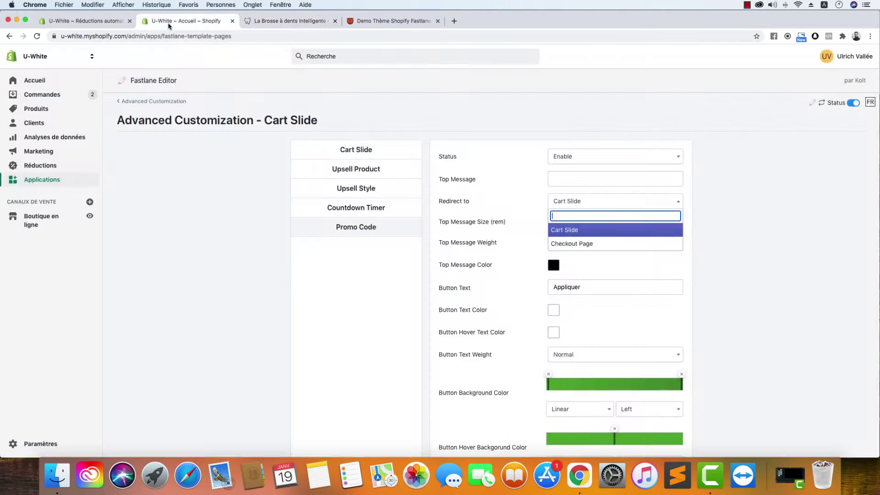
{"action": "left_click", "coordinate": [722, 148]}
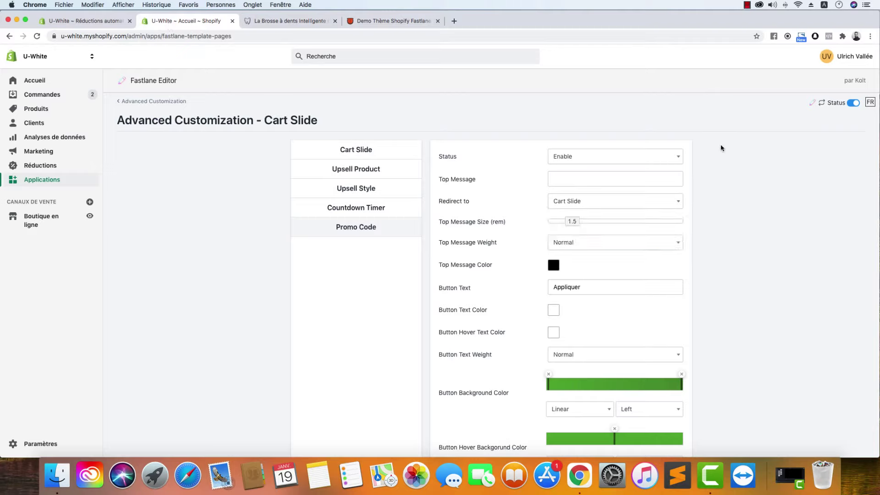
{"action": "left_click", "coordinate": [599, 200]}
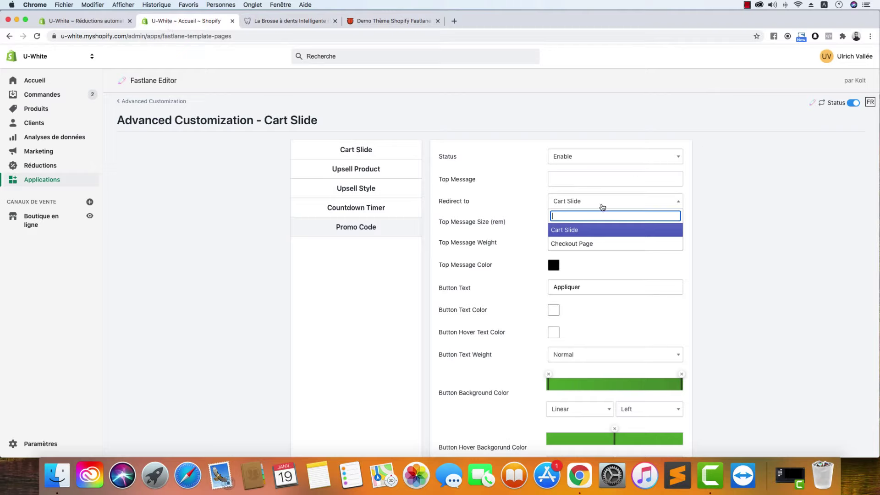
{"action": "left_click", "coordinate": [733, 198]}
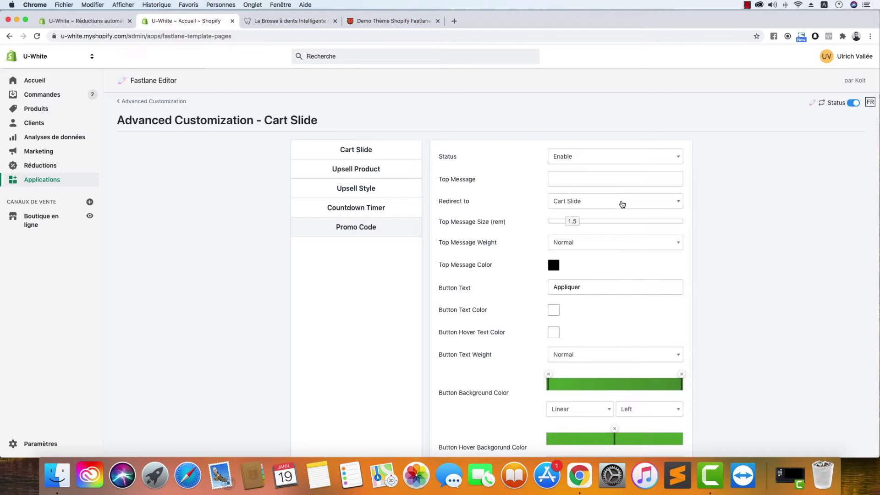
{"action": "left_click", "coordinate": [295, 18]}
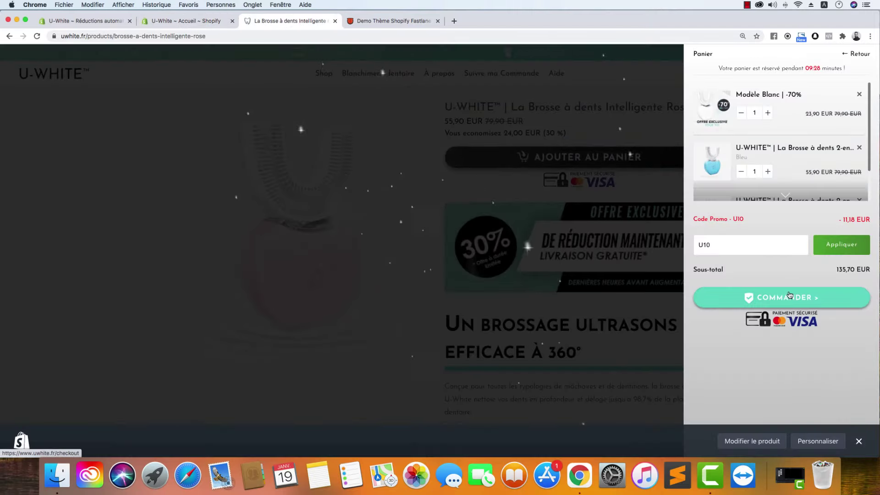
Review the promo code's button styling, Input Text and Message Error settings, and compare them with the promo field in the live cart
{"action": "left_click", "coordinate": [180, 25]}
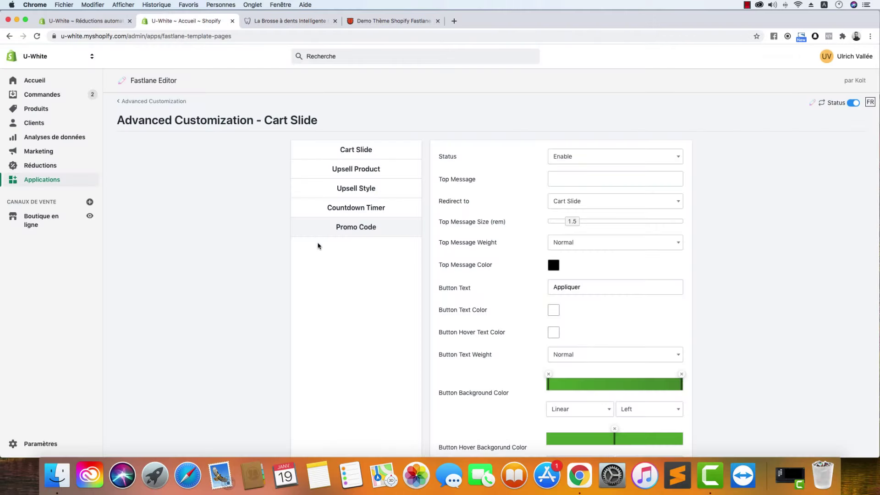
{"action": "scroll", "coordinate": [606, 283], "scroll_direction": "down", "scroll_amount": 3}
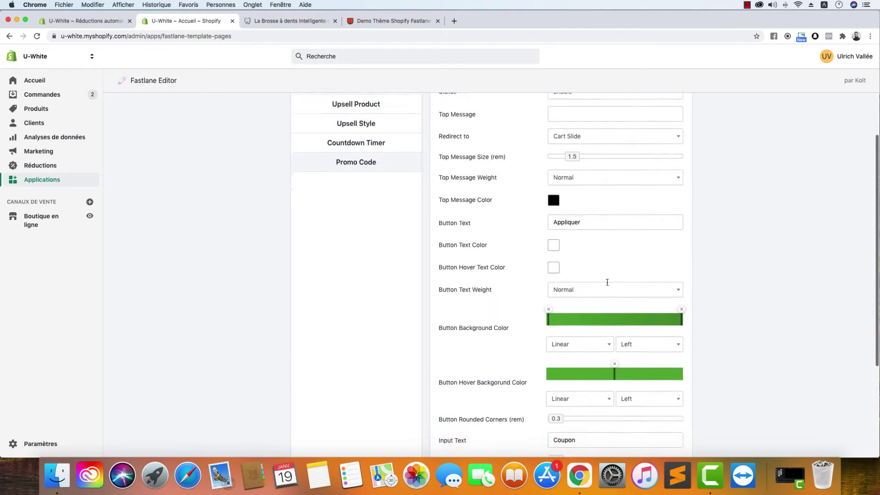
{"action": "scroll", "coordinate": [607, 282], "scroll_direction": "down", "scroll_amount": 3}
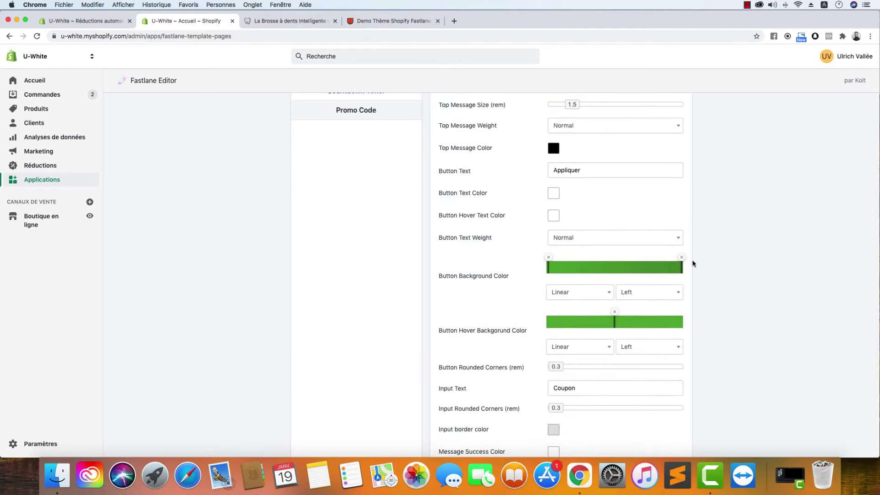
{"action": "scroll", "coordinate": [568, 291], "scroll_direction": "down", "scroll_amount": 4}
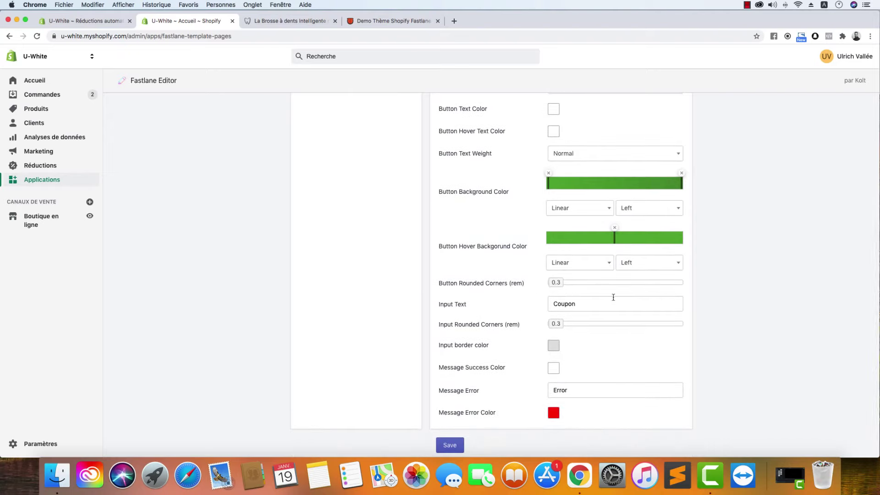
{"action": "left_click_drag", "start_coordinate": [587, 303], "coordinate": [480, 307]}
{"action": "left_click", "coordinate": [801, 337]}
{"action": "left_click_drag", "start_coordinate": [596, 390], "coordinate": [531, 390]}
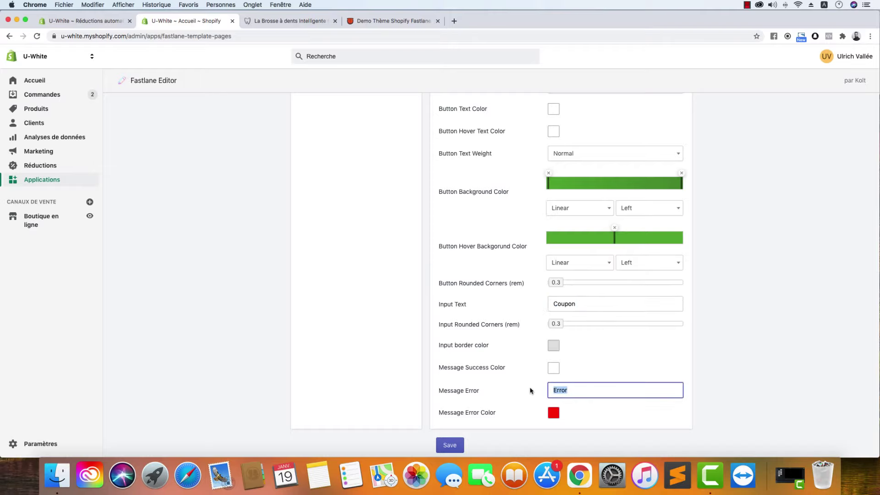
{"action": "left_click", "coordinate": [313, 21]}
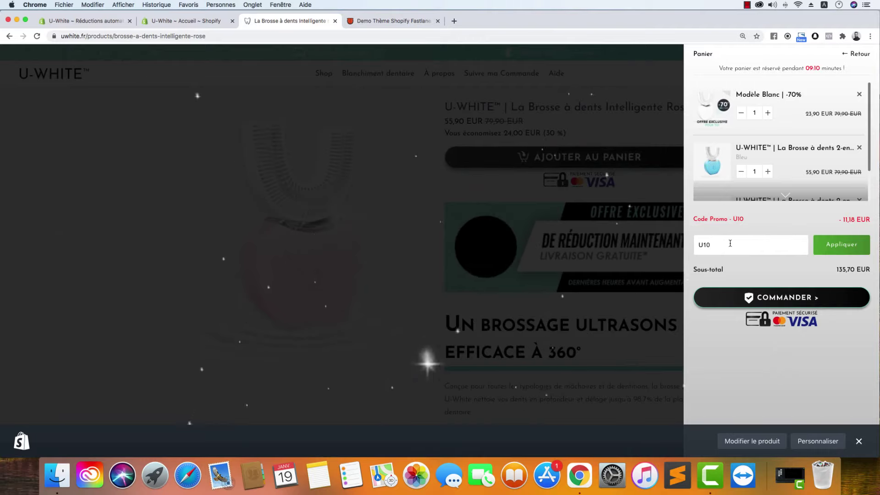
Look over the Cart Slide, Countdown Timer, Upsell Product and Promo Code sections once more and return to the live U-White cart
{"action": "left_click", "coordinate": [196, 19]}
{"action": "scroll", "coordinate": [465, 210], "scroll_direction": "up", "scroll_amount": 5}
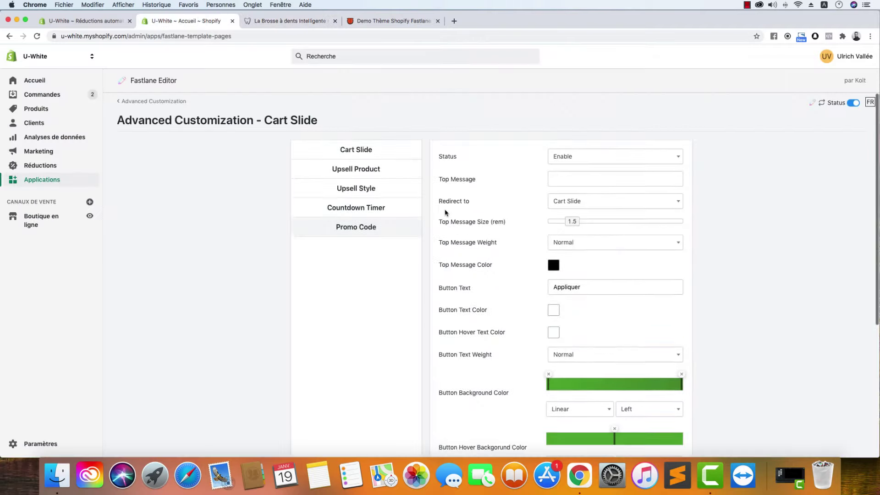
{"action": "left_click", "coordinate": [356, 150]}
{"action": "scroll", "coordinate": [530, 271], "scroll_direction": "down", "scroll_amount": 10}
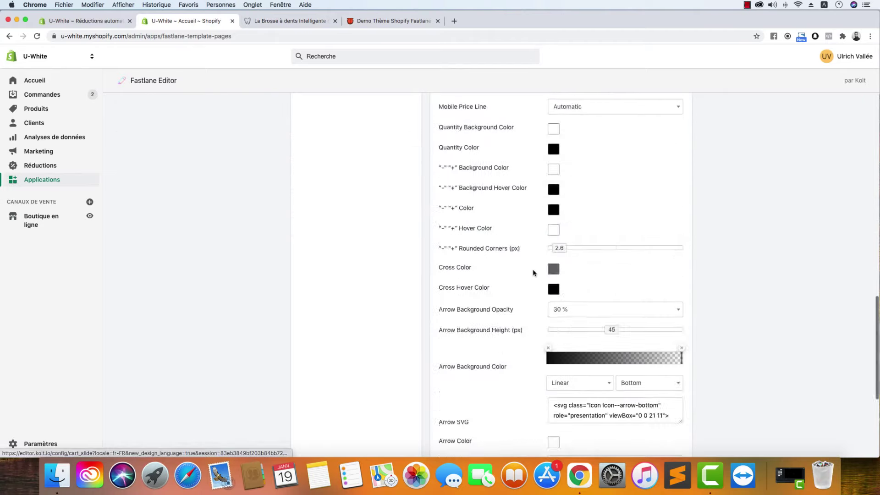
{"action": "scroll", "coordinate": [319, 220], "scroll_direction": "up", "scroll_amount": 10}
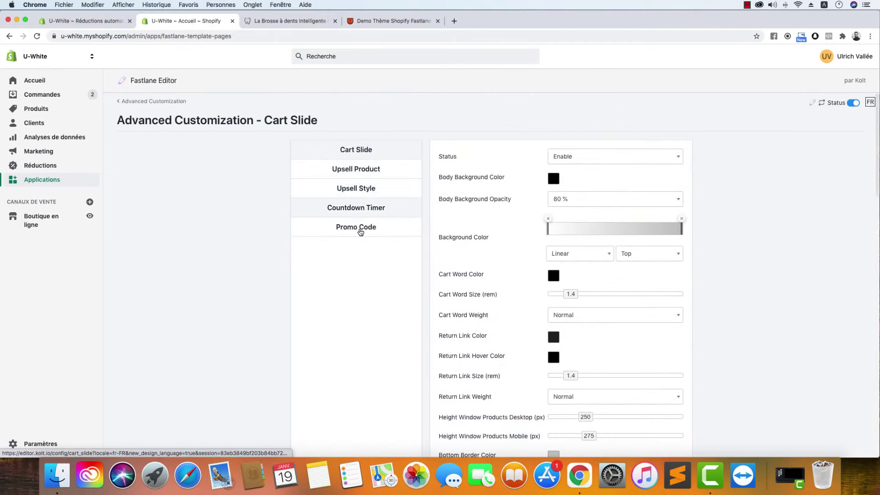
{"action": "left_click", "coordinate": [366, 210]}
{"action": "left_click", "coordinate": [355, 168]}
{"action": "left_click", "coordinate": [380, 228]}
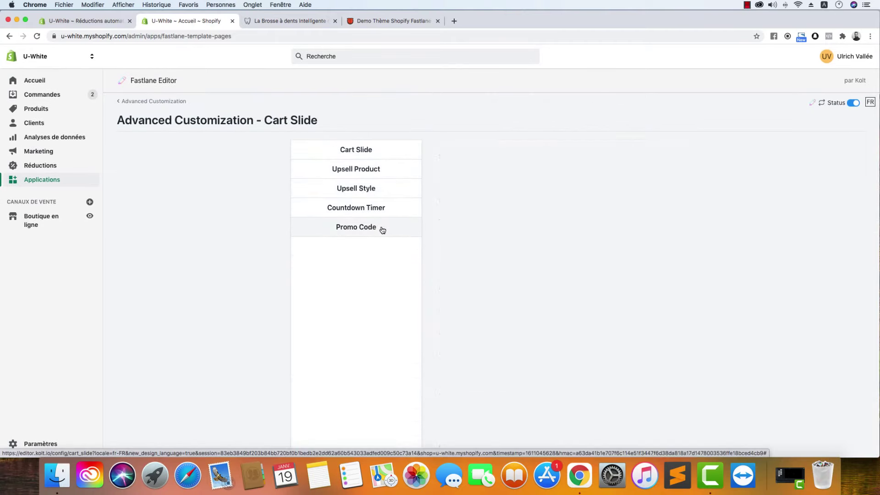
{"action": "left_click", "coordinate": [298, 21]}
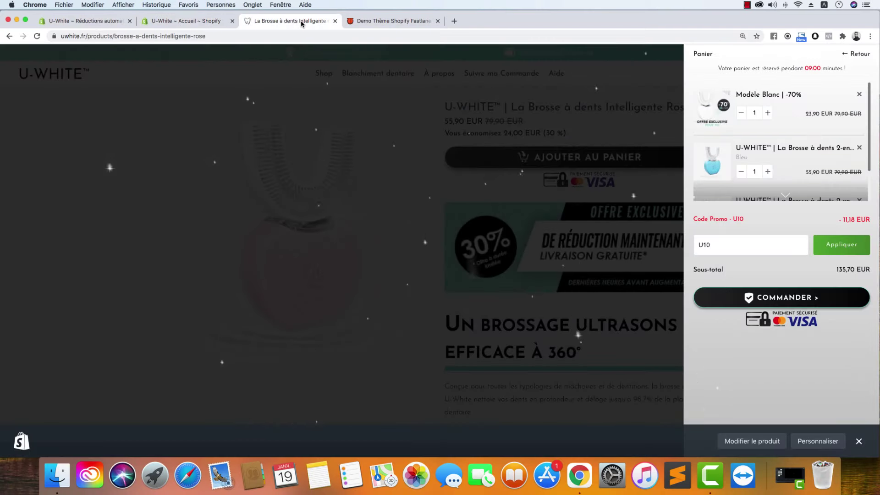